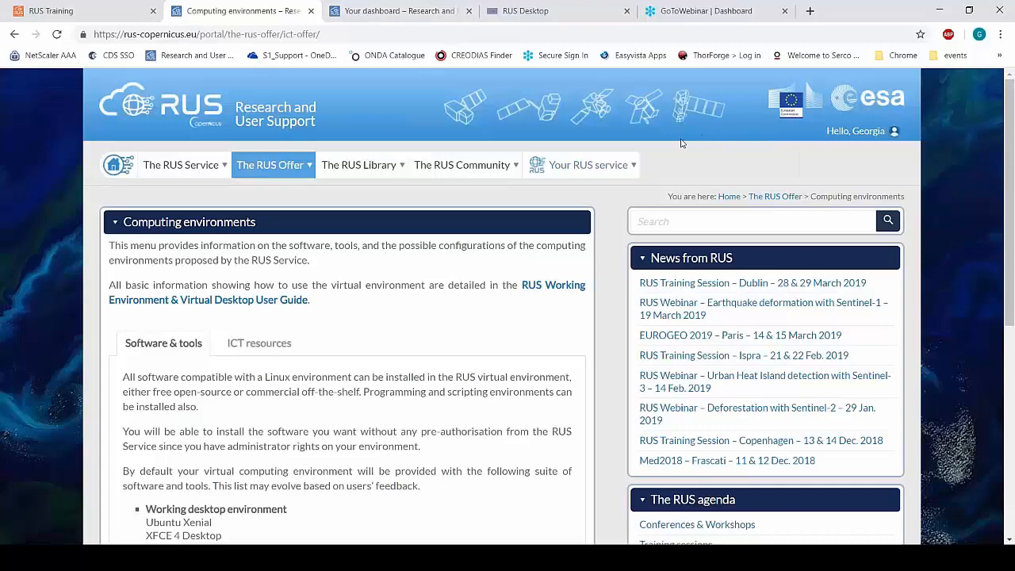
# Access the SERCO project's virtual machine from your RUS dashboard and show its desktop in full screen.
pyautogui.moveTo(623, 165)
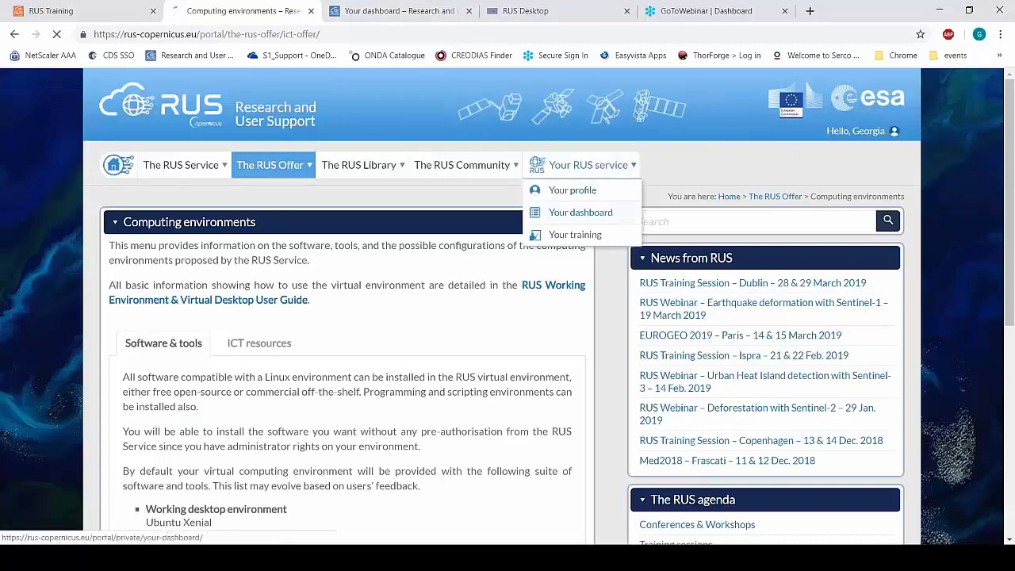
pyautogui.click(612, 215)
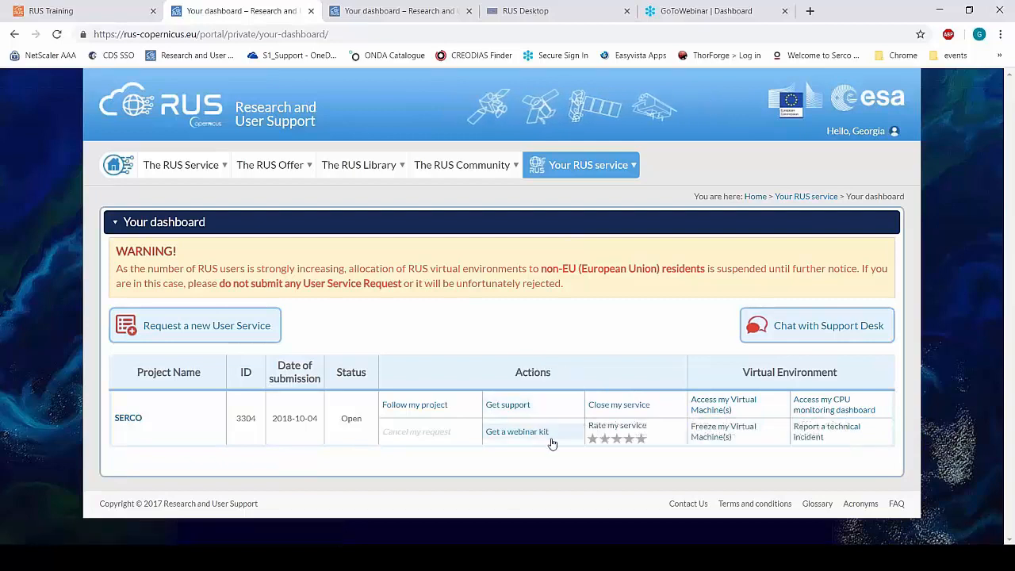
pyautogui.click(712, 406)
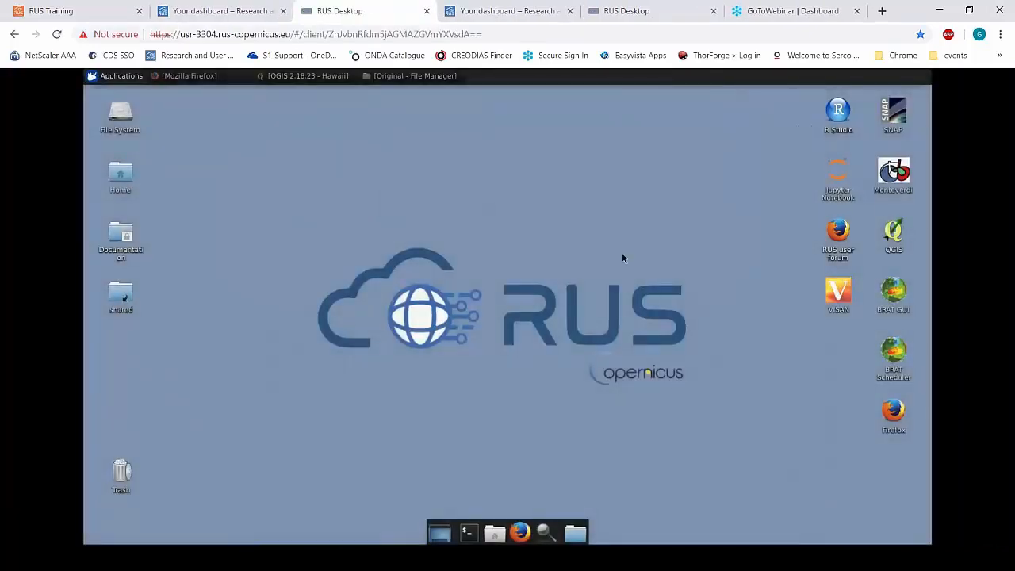
pyautogui.click(1001, 35)
pyautogui.click(1003, 159)
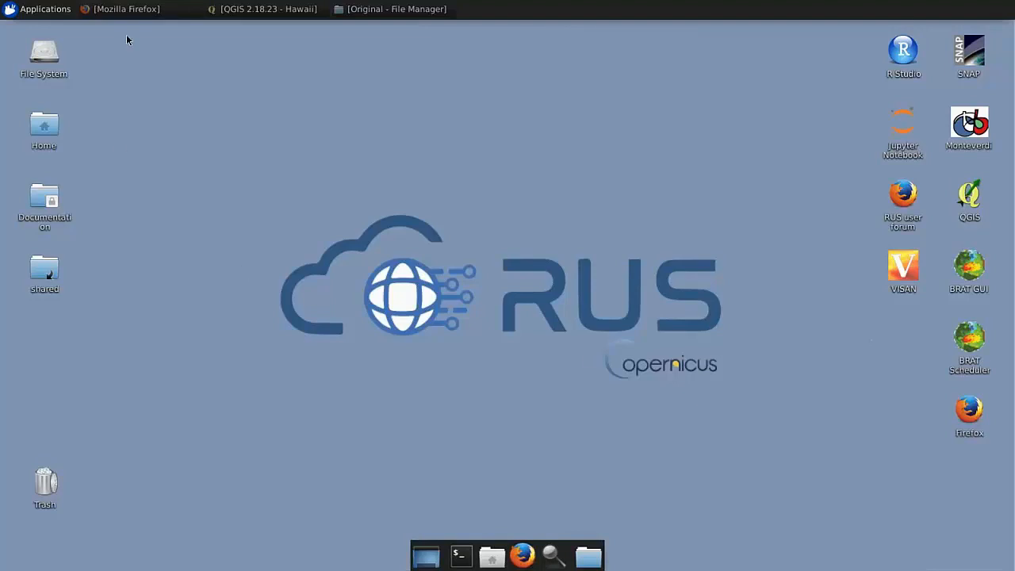
# In Firefox, run the prepared Sentinel-1 SLC search on the Copernicus Open Access Hub, review the products, and close the browser.
pyautogui.click(130, 9)
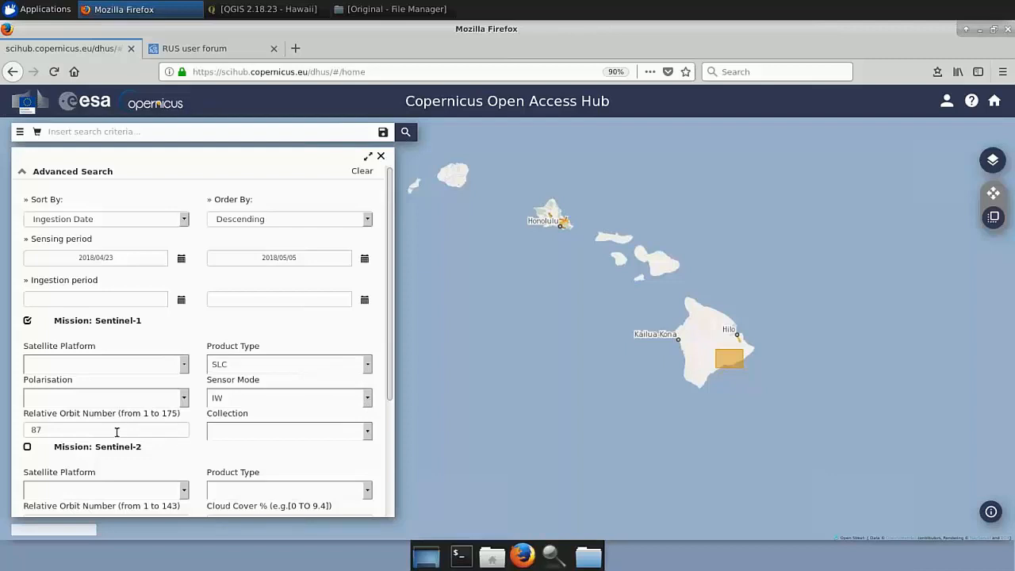
pyautogui.click(412, 136)
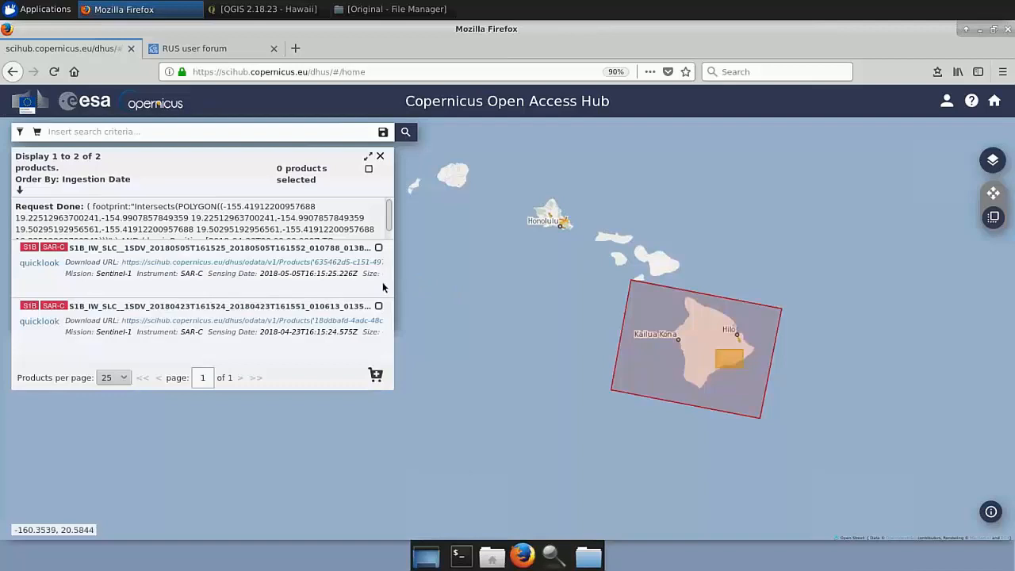
pyautogui.moveTo(381, 293)
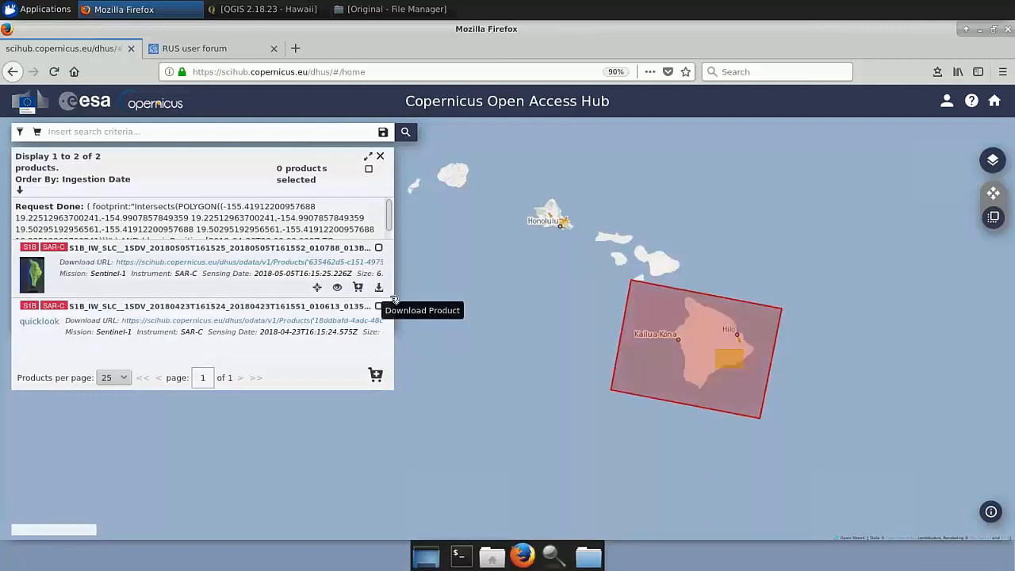
pyautogui.click(1007, 30)
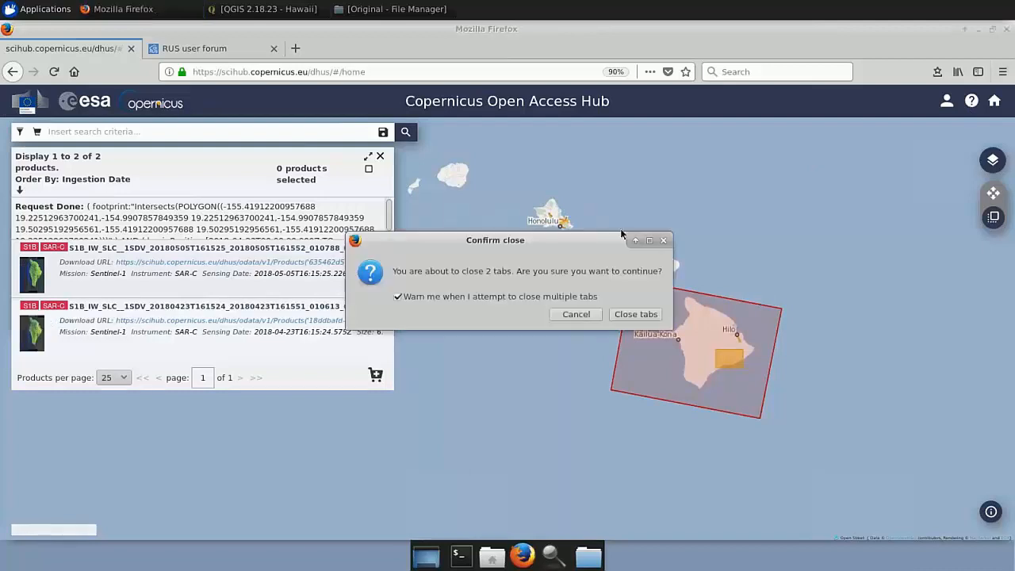
pyautogui.click(635, 314)
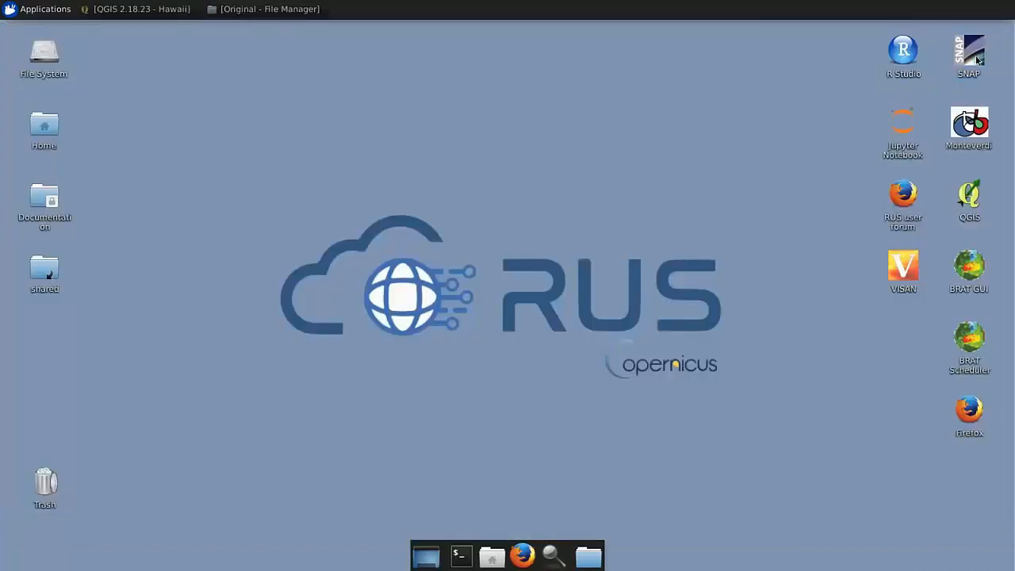
# Launch SNAP and load both S1B_IW_SLC zip products, 20180423 and 20180505, from the Original folder.
pyautogui.doubleClick(969, 53)
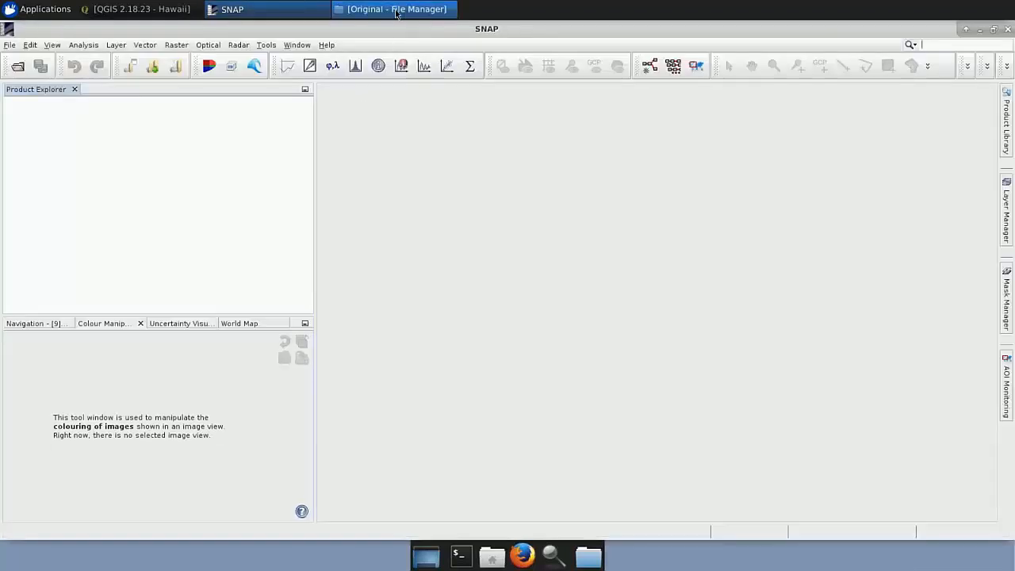
pyautogui.click(397, 10)
pyautogui.click(584, 106)
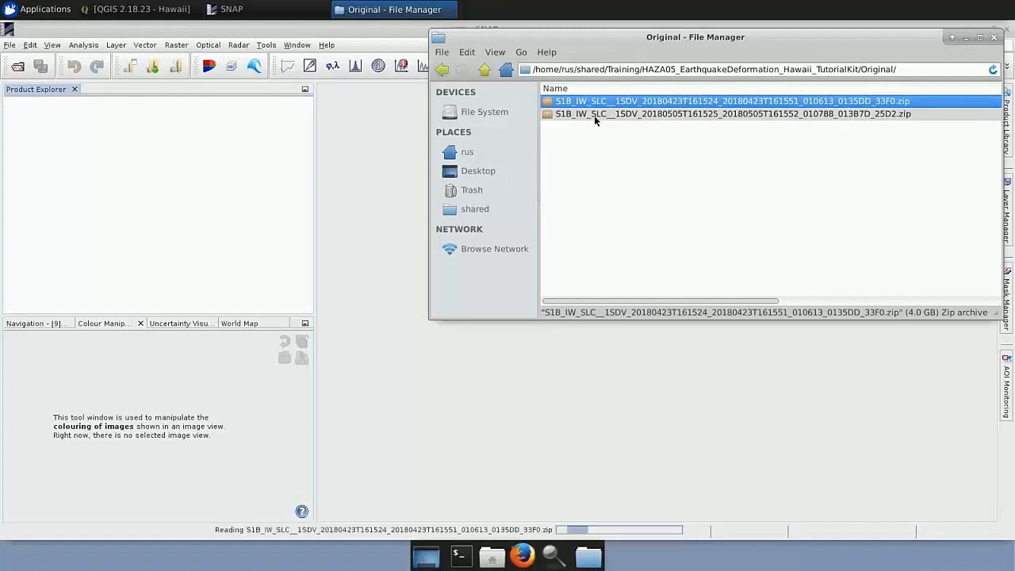
pyautogui.click(606, 114)
pyautogui.moveTo(619, 117); pyautogui.dragTo(190, 204)
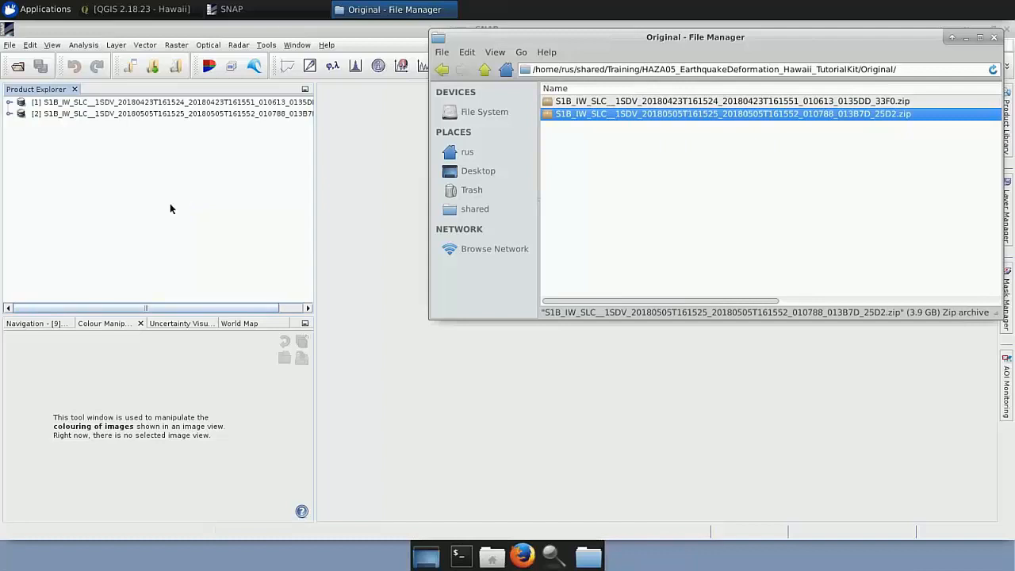
# Inspect the contents of the 20180423 product and open its Intensity_IW1_VV band as an image.
pyautogui.click(9, 103)
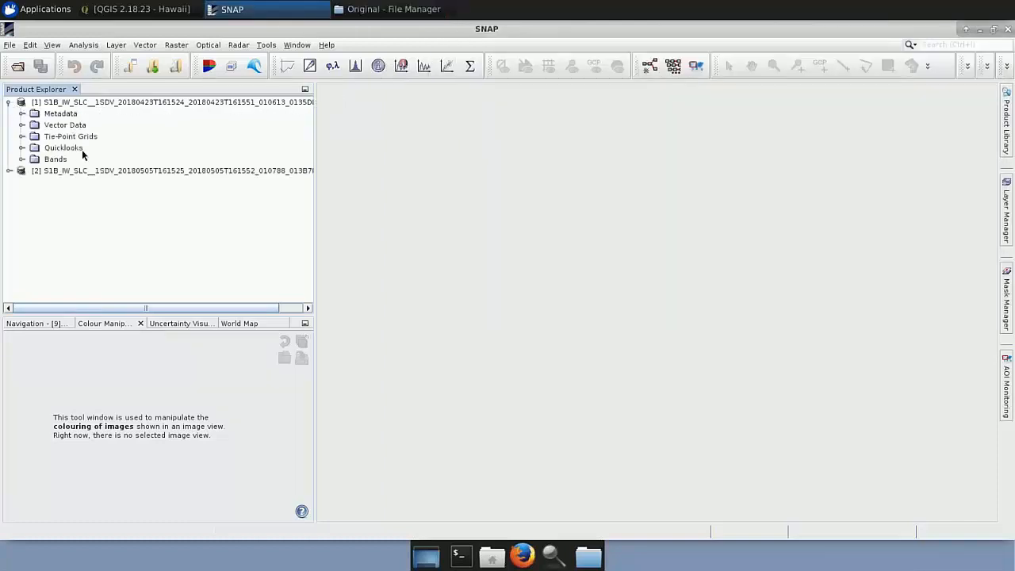
pyautogui.click(22, 115)
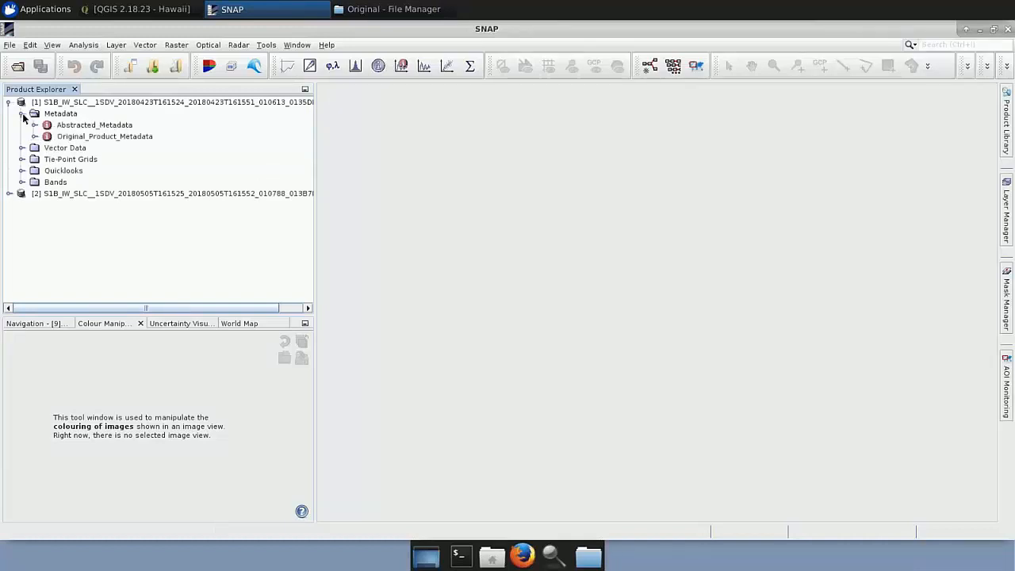
pyautogui.click(22, 114)
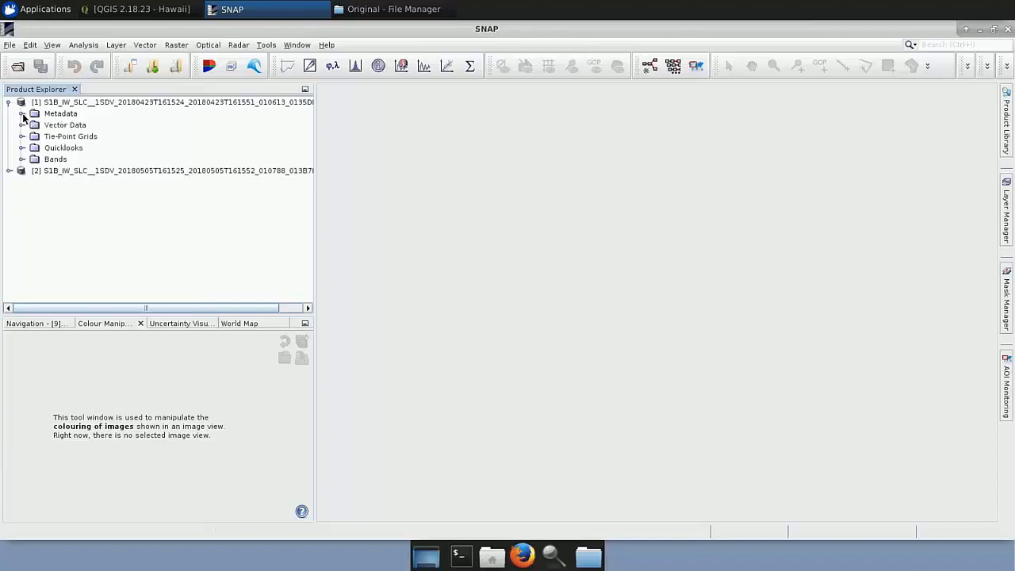
pyautogui.click(22, 159)
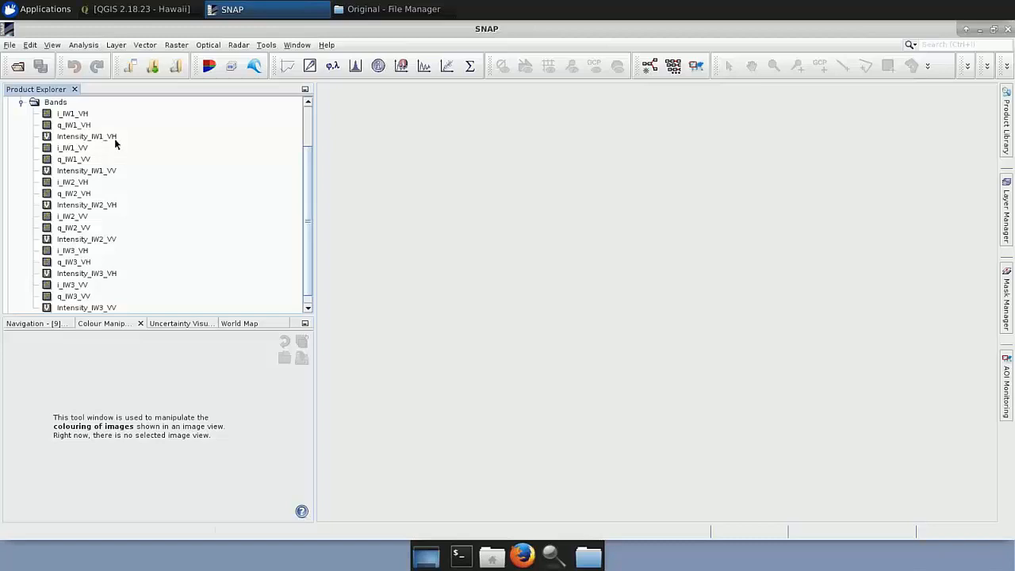
pyautogui.doubleClick(89, 171)
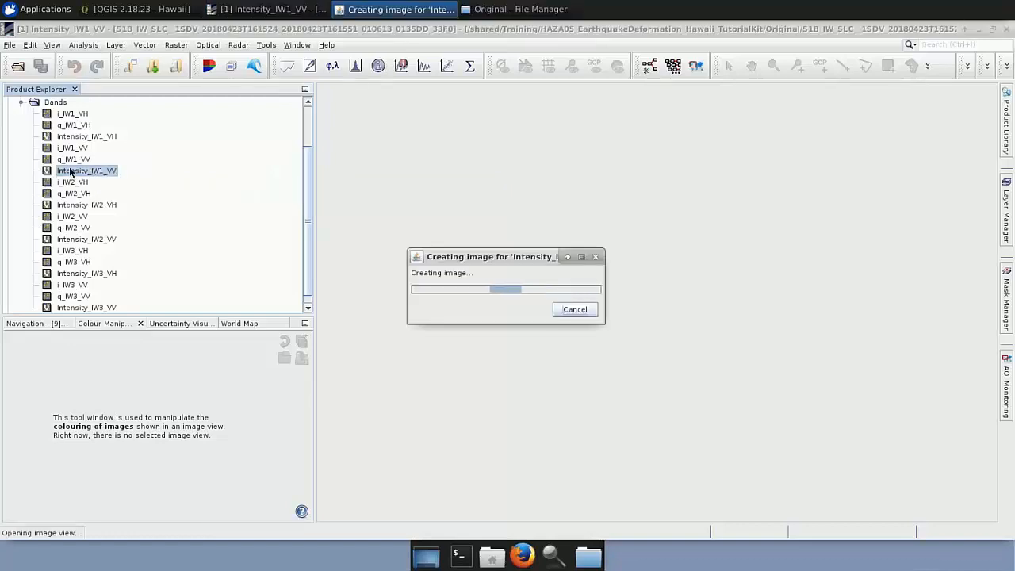
# Collapse the first product's bands and open the Intensity_IW1_VV band of the 20180505 product.
pyautogui.click(21, 102)
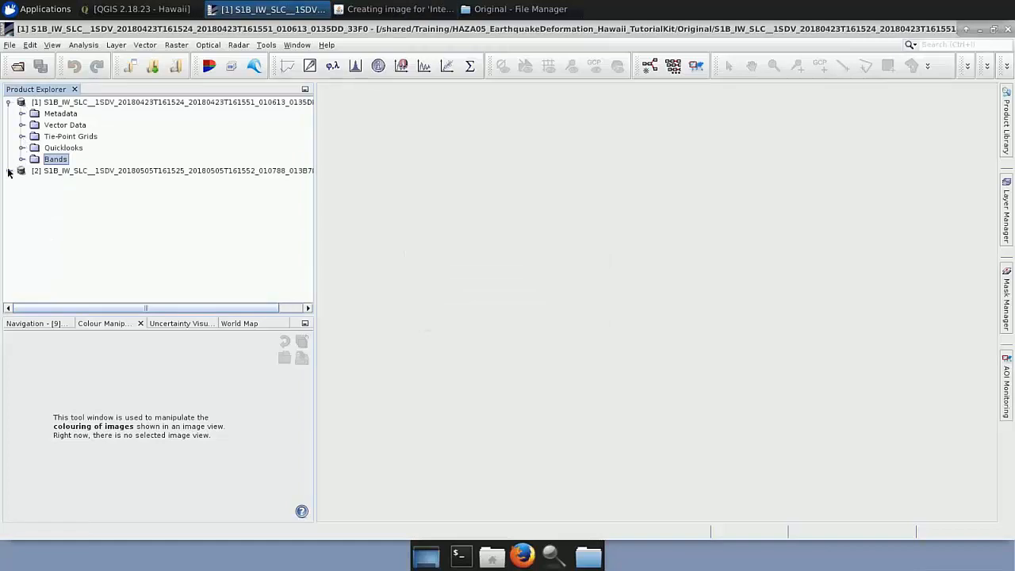
pyautogui.click(10, 172)
pyautogui.click(23, 228)
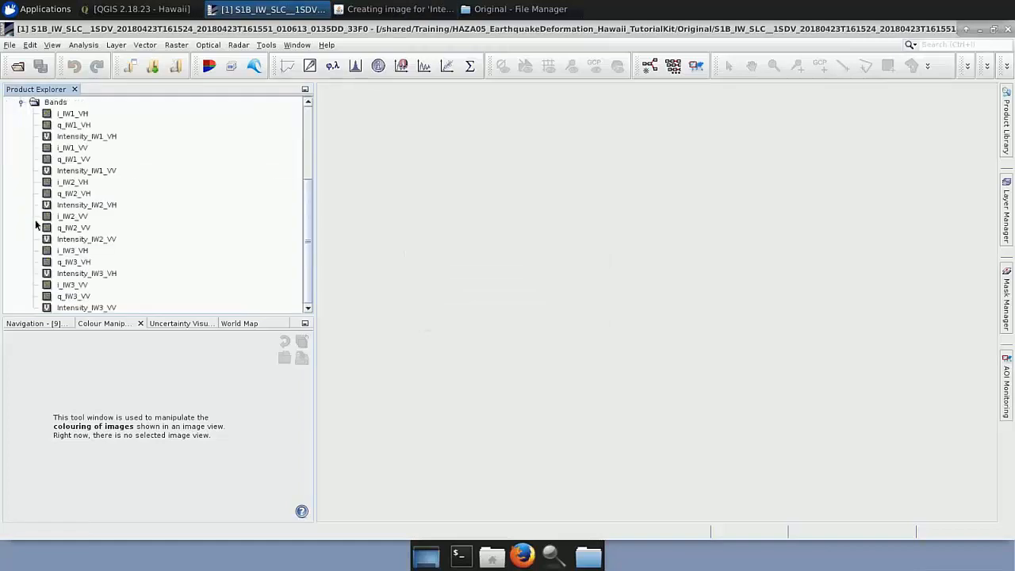
pyautogui.doubleClick(81, 171)
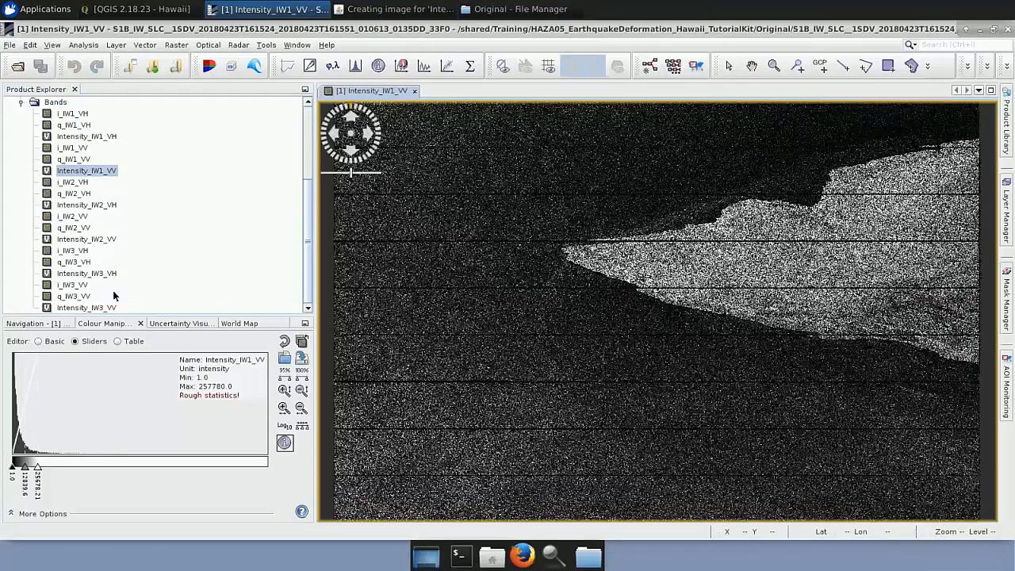
# Tile the two Intensity_IW1_VV views horizontally and fit the whole image in both.
pyautogui.click(36, 324)
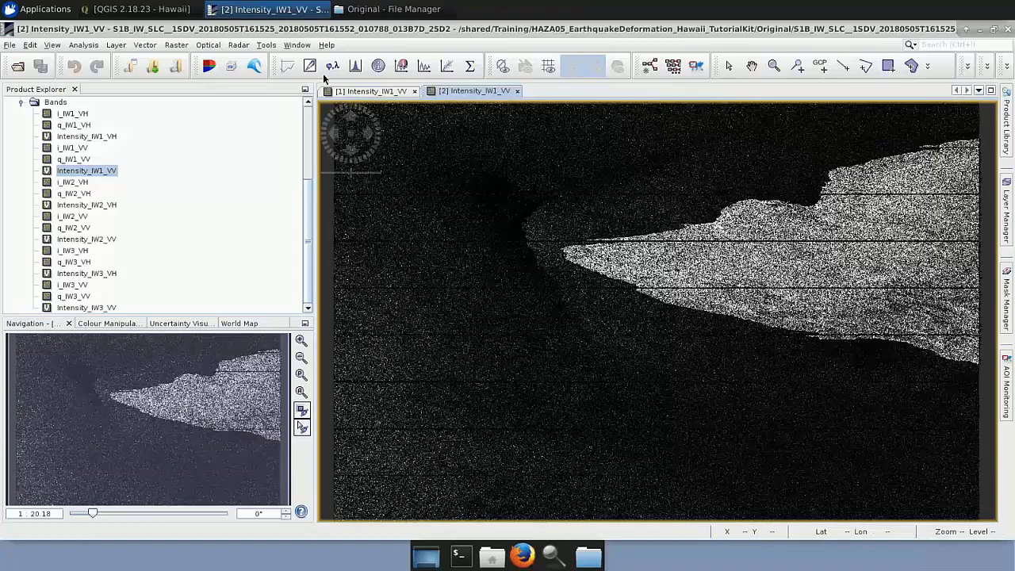
pyautogui.click(297, 45)
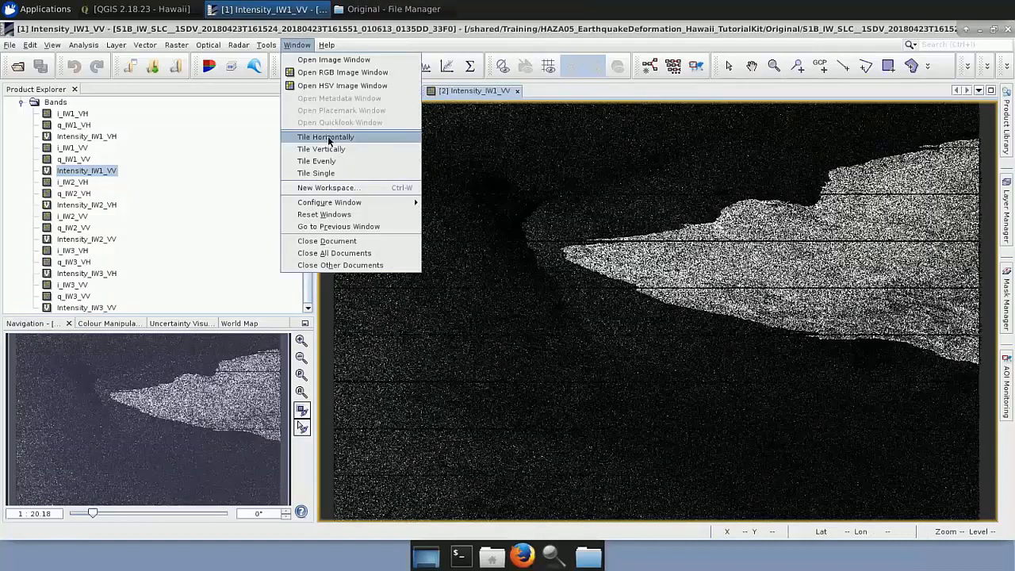
pyautogui.click(328, 138)
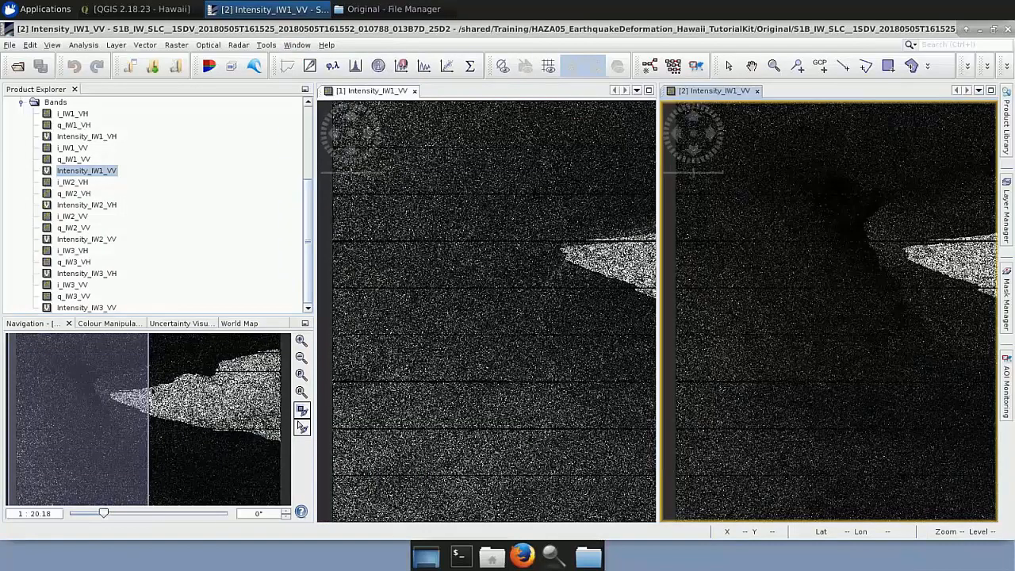
pyautogui.moveTo(153, 390); pyautogui.dragTo(208, 394)
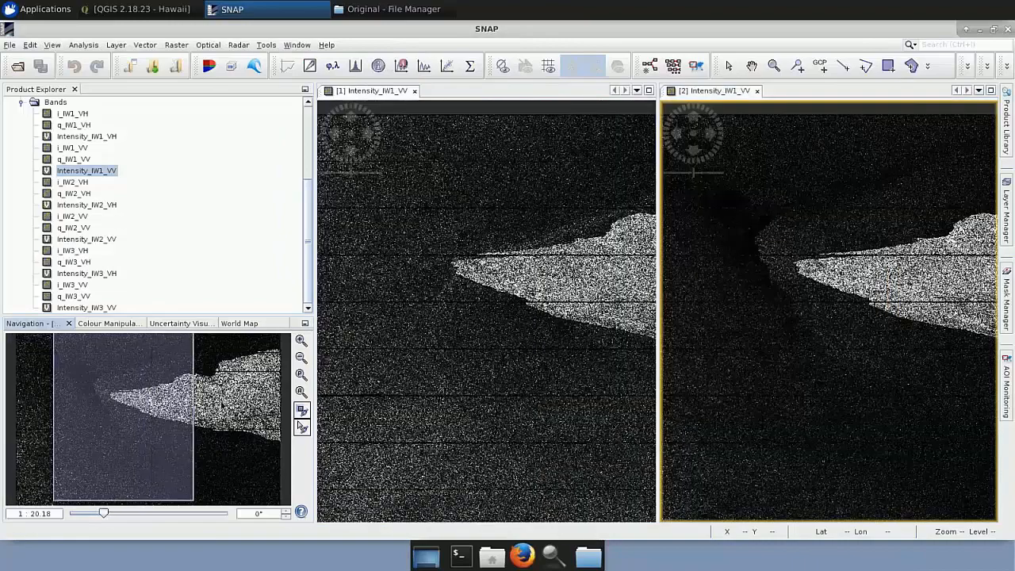
pyautogui.moveTo(128, 386); pyautogui.dragTo(203, 398)
pyautogui.click(303, 393)
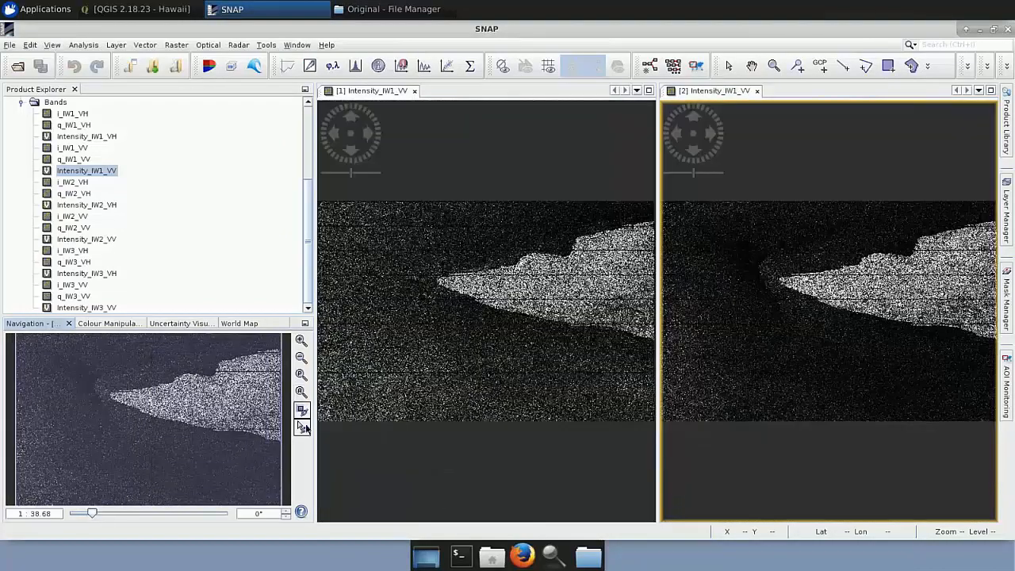
pyautogui.click(577, 349)
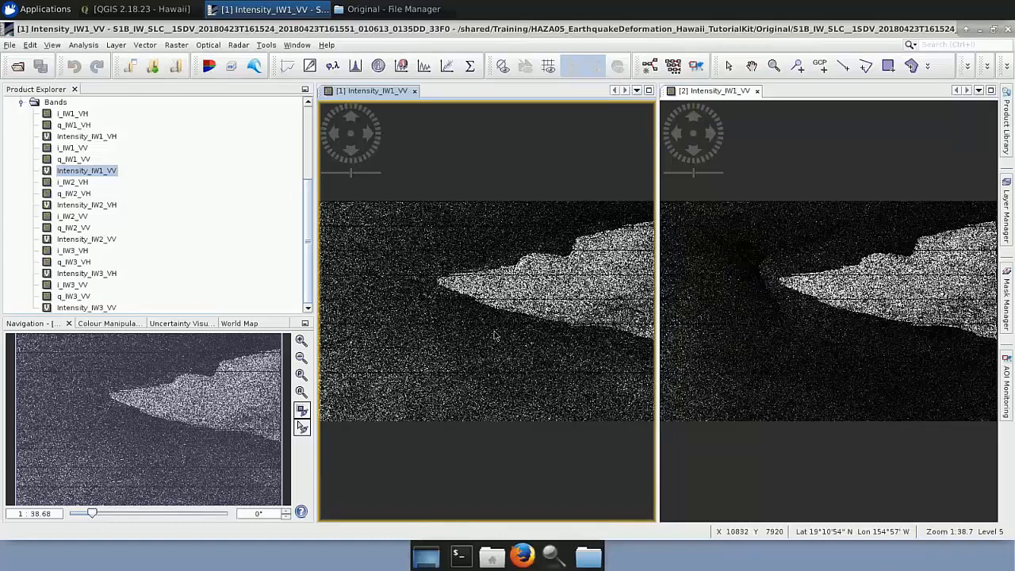
# Open the Graph Builder and delete the Write operator from the graph.
pyautogui.click(267, 46)
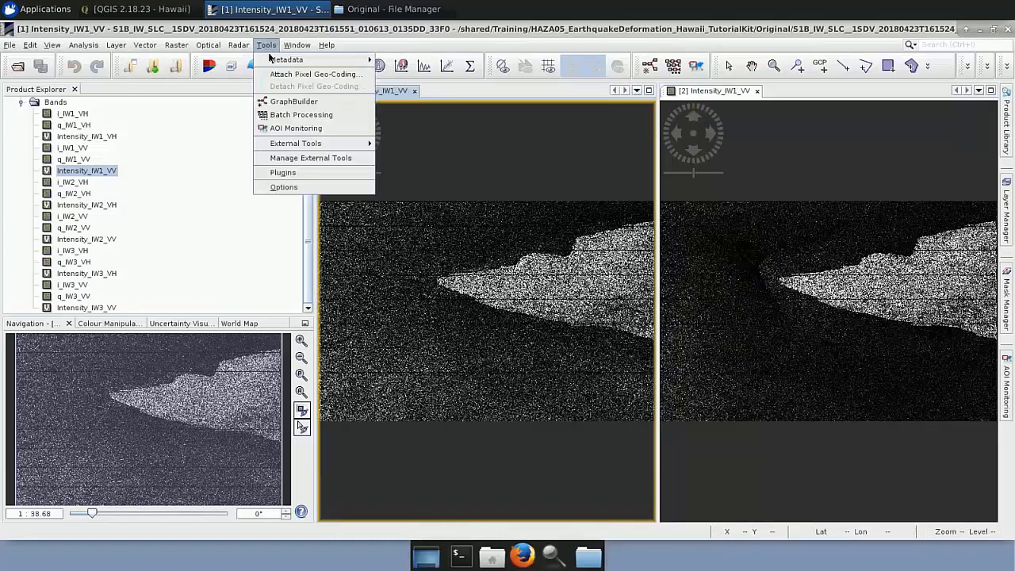
pyautogui.click(295, 101)
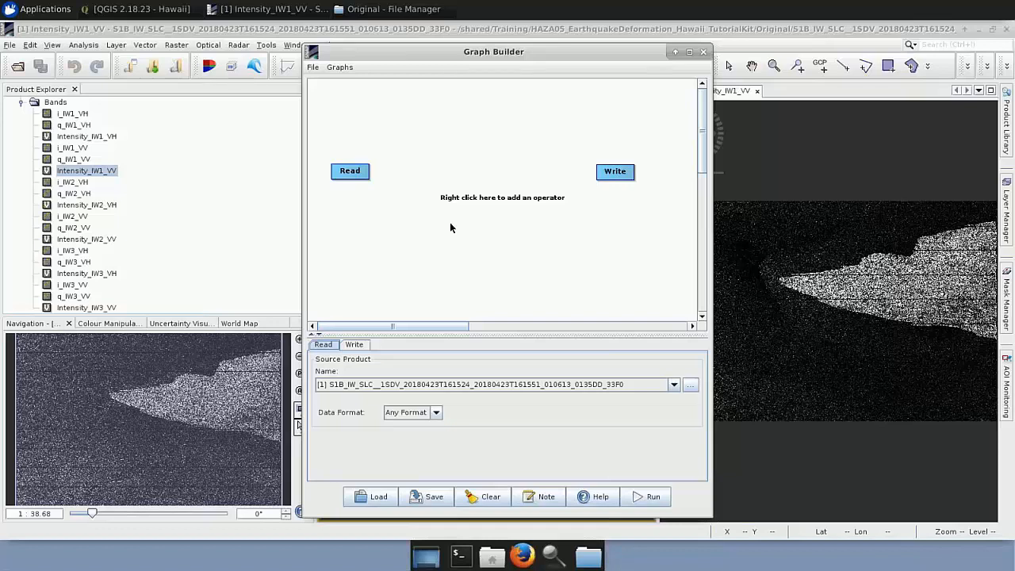
pyautogui.moveTo(614, 178); pyautogui.dragTo(656, 178)
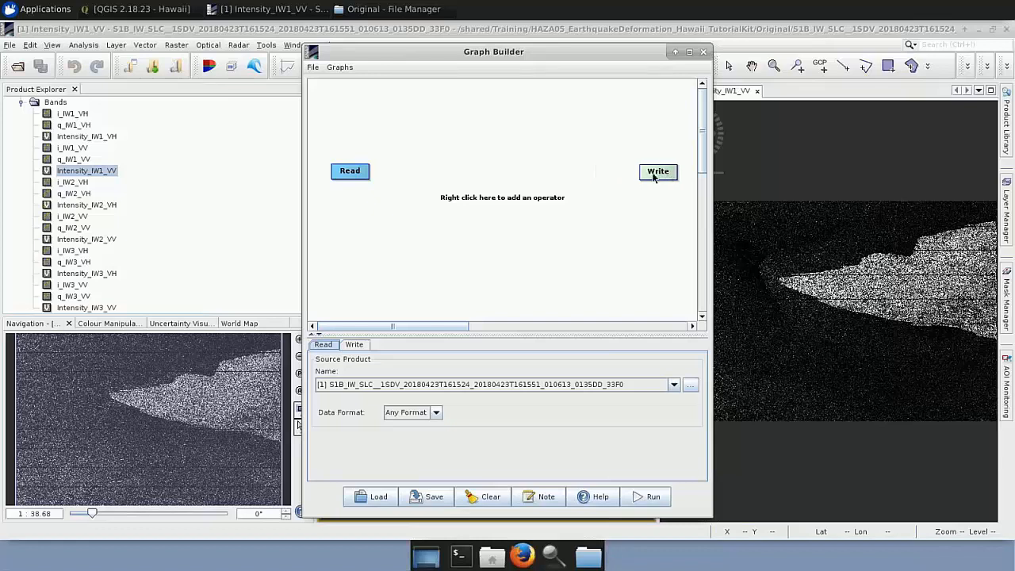
pyautogui.rightClick(655, 178)
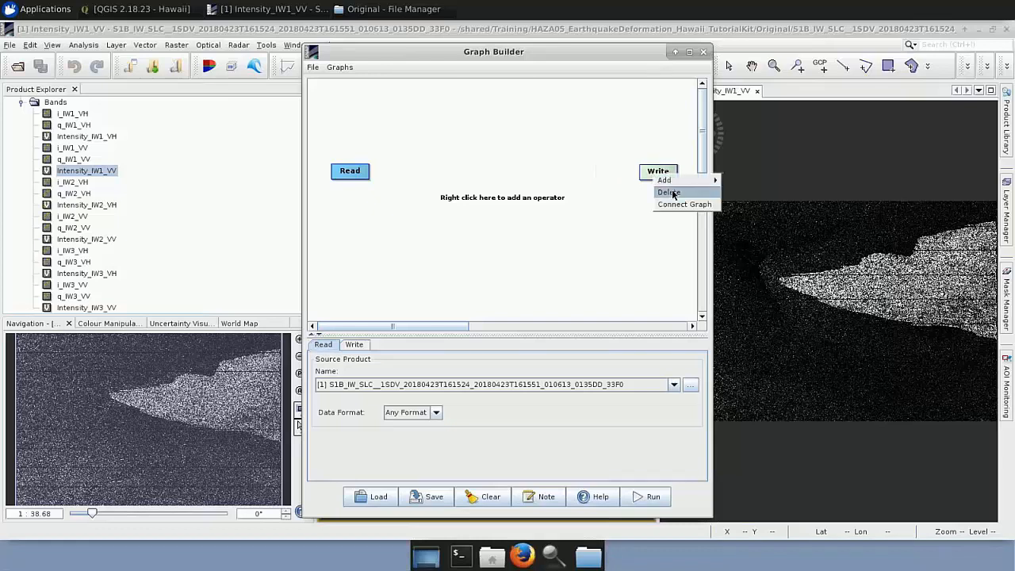
pyautogui.click(670, 193)
# Enlarge the graph's parameter area and add a Sentinel-1 TOPSAR-Split operator beside the Read operator.
pyautogui.moveTo(368, 336); pyautogui.dragTo(369, 303)
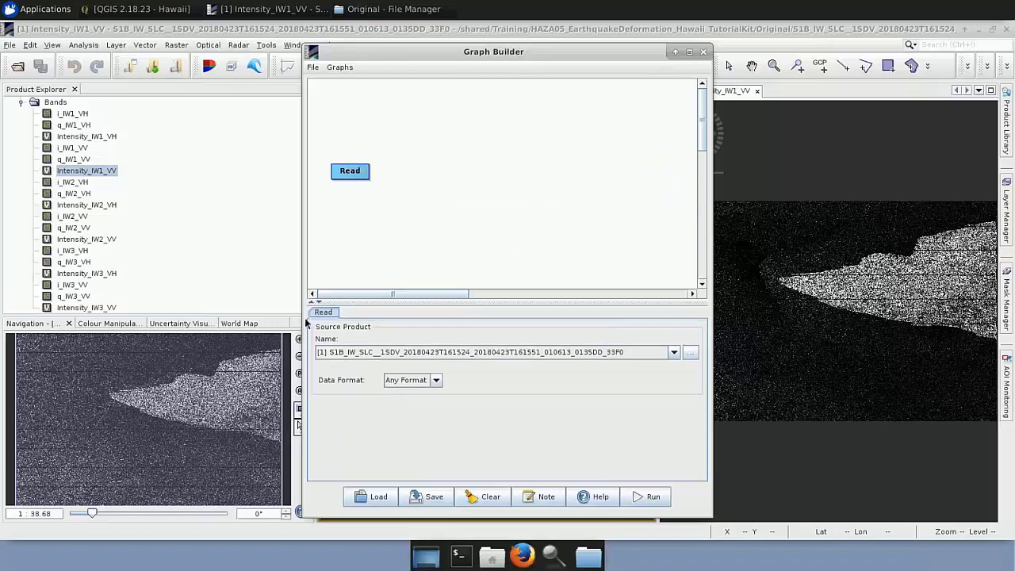
pyautogui.rightClick(389, 176)
pyautogui.moveTo(412, 183)
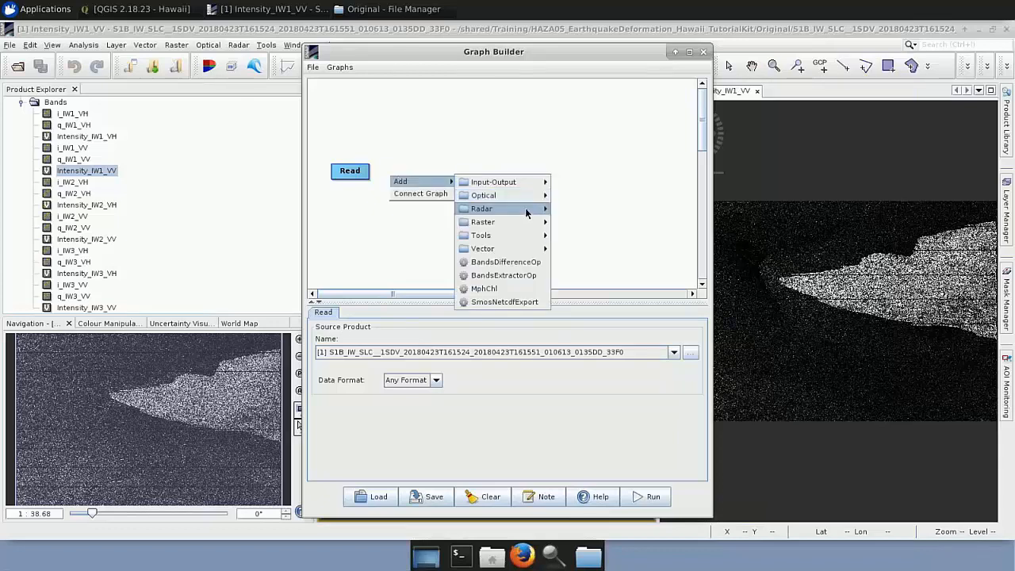
pyautogui.moveTo(528, 211)
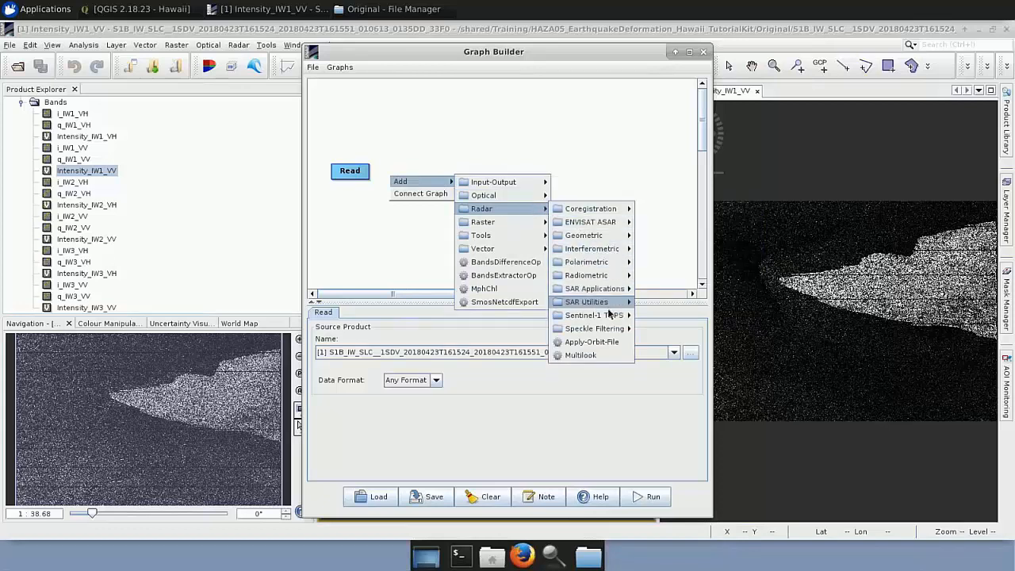
pyautogui.moveTo(611, 316)
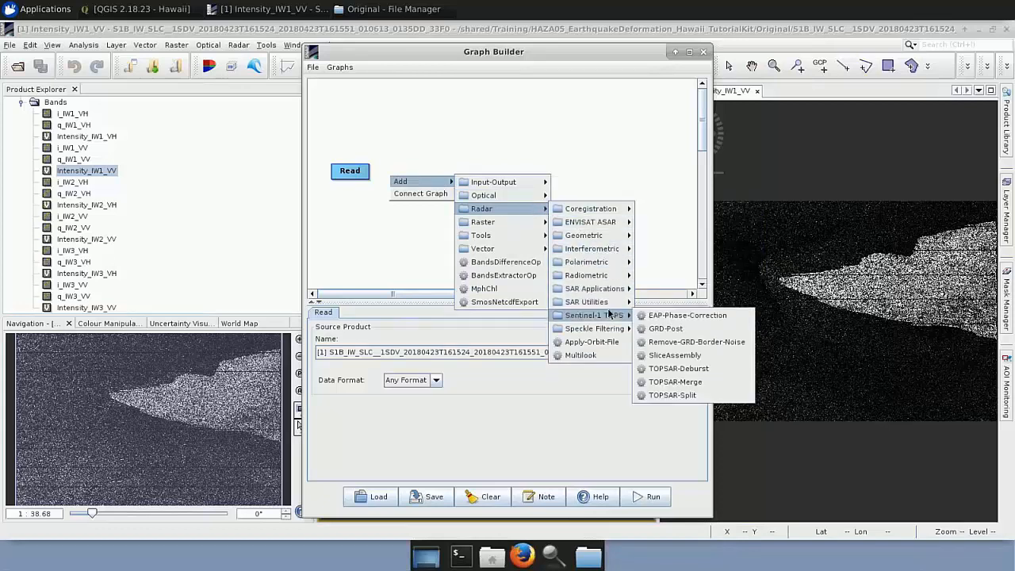
pyautogui.click(670, 395)
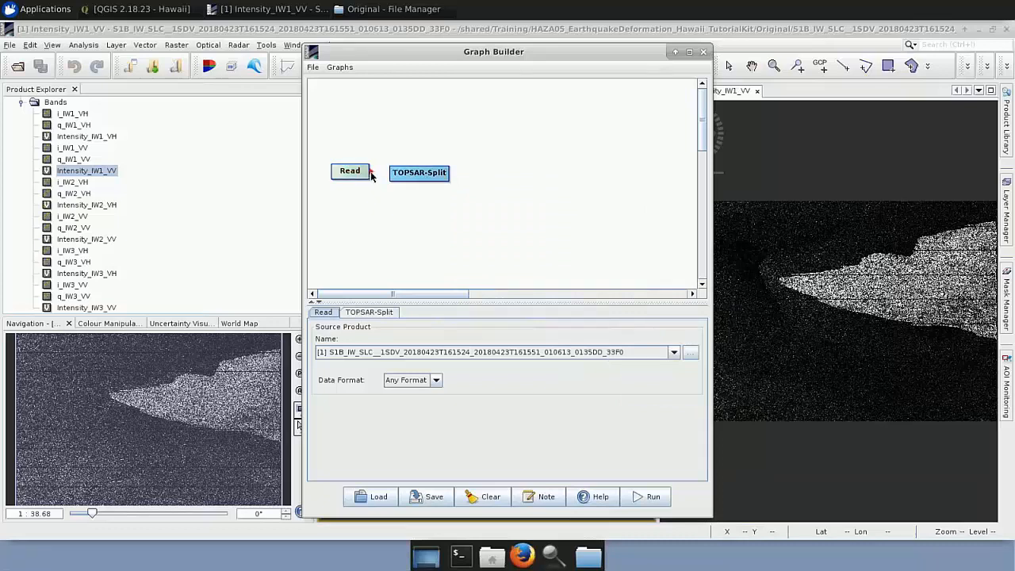
# Connect Read to TOPSAR-Split in the graph, and add an Apply-Orbit-File operator fed by TOPSAR-Split.
pyautogui.moveTo(370, 173); pyautogui.dragTo(419, 175)
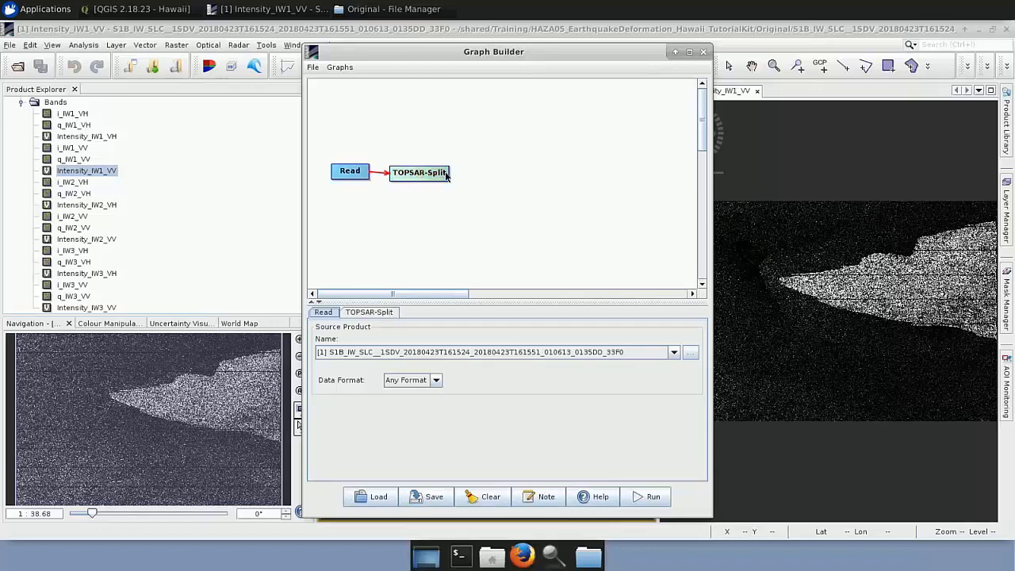
pyautogui.rightClick(487, 178)
pyautogui.moveTo(498, 181)
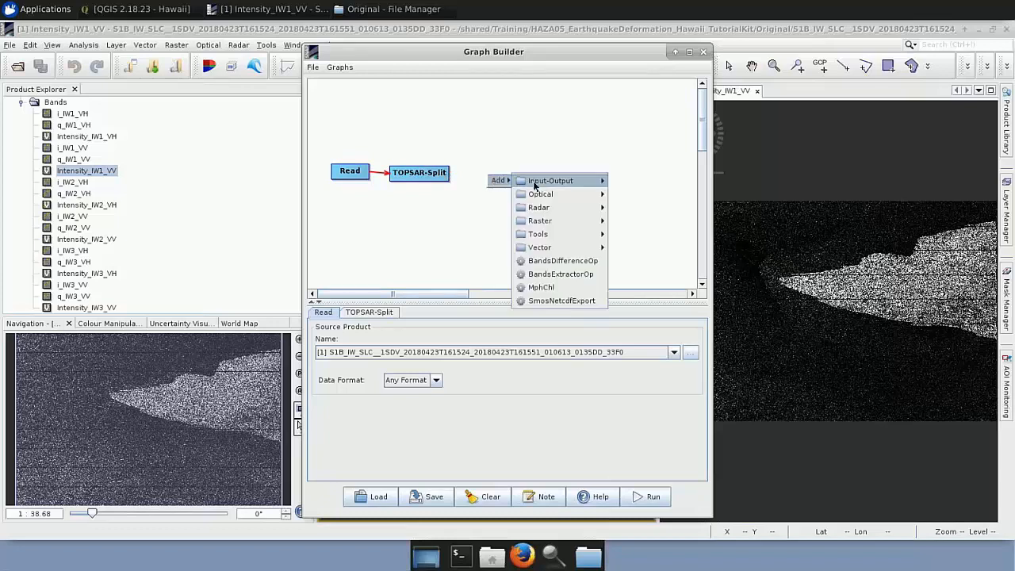
pyautogui.moveTo(555, 207)
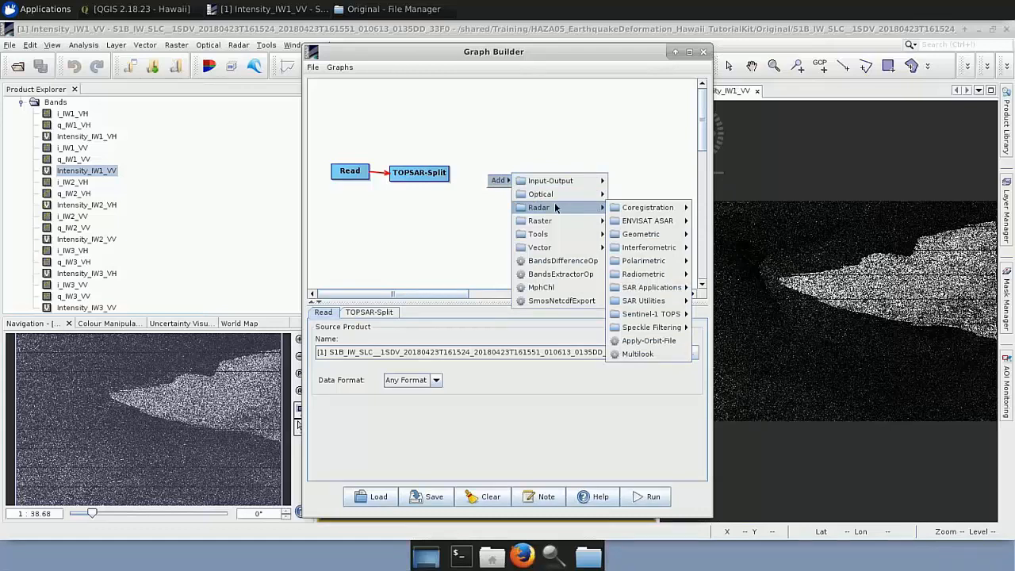
pyautogui.click(655, 341)
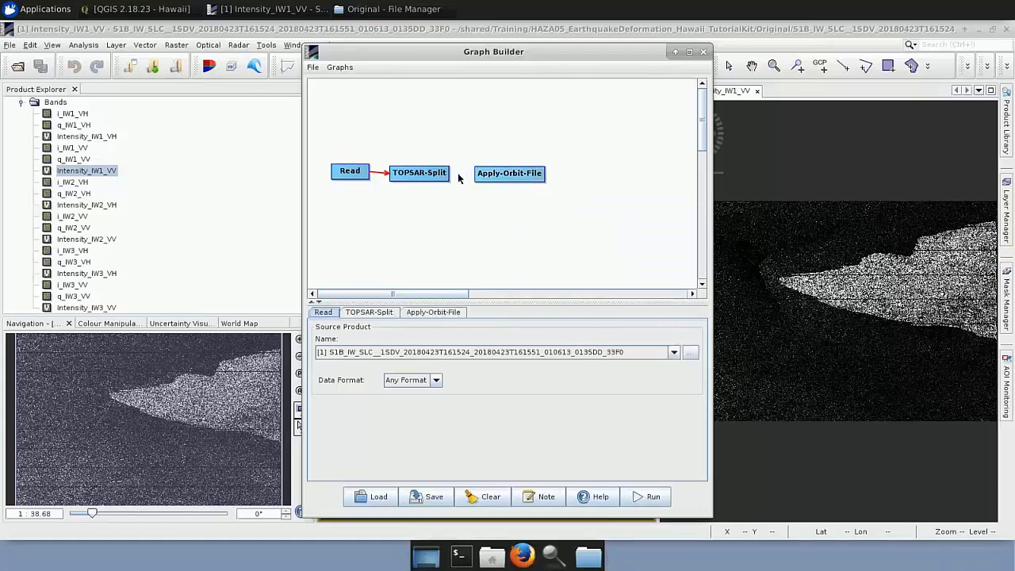
pyautogui.moveTo(450, 178); pyautogui.dragTo(509, 177)
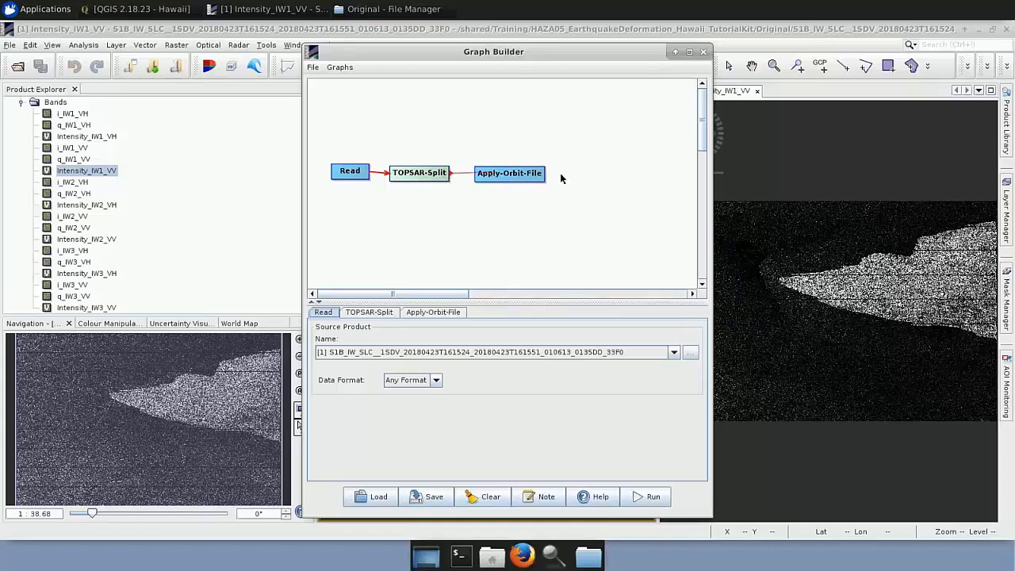
# Add a Write operator at the end of the graph and connect Apply-Orbit-File to it.
pyautogui.click(566, 178)
pyautogui.rightClick(566, 178)
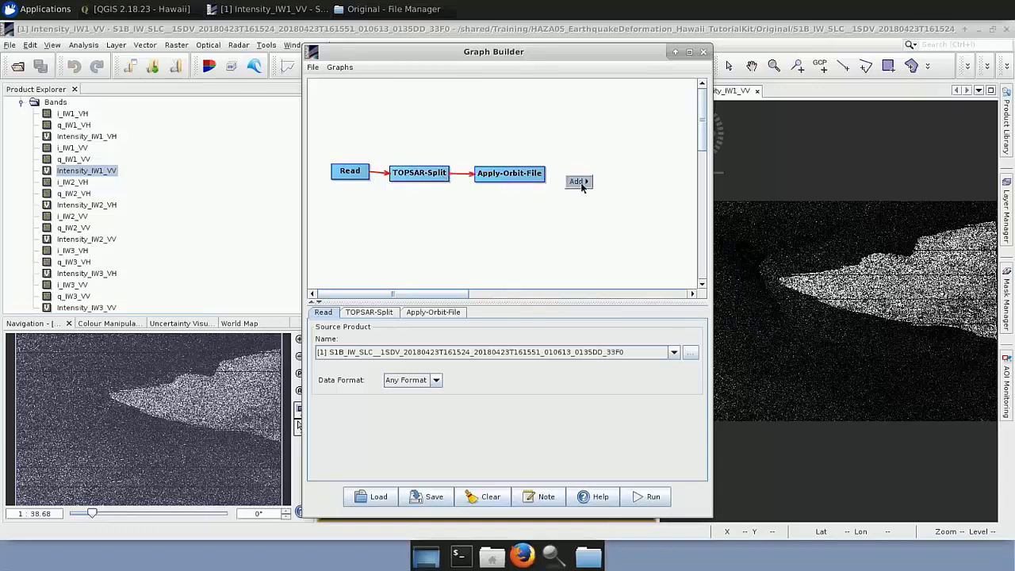
pyautogui.moveTo(578, 182)
pyautogui.moveTo(635, 185)
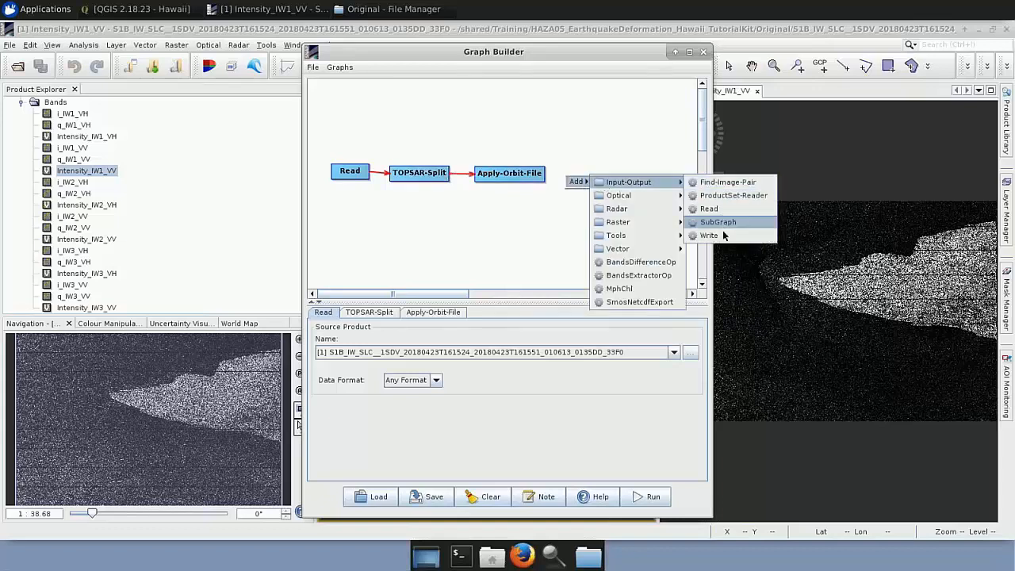
pyautogui.click(709, 236)
pyautogui.moveTo(575, 183)
pyautogui.mouseDown()
pyautogui.moveTo(573, 173)
pyautogui.moveTo(549, 179)
pyautogui.moveTo(578, 183)
pyautogui.mouseUp()
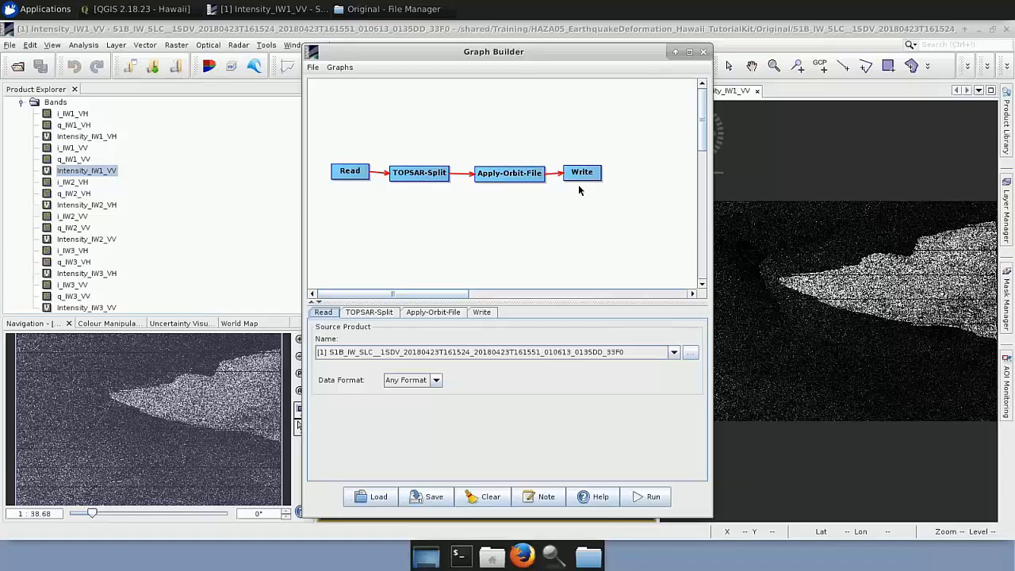
pyautogui.click(434, 496)
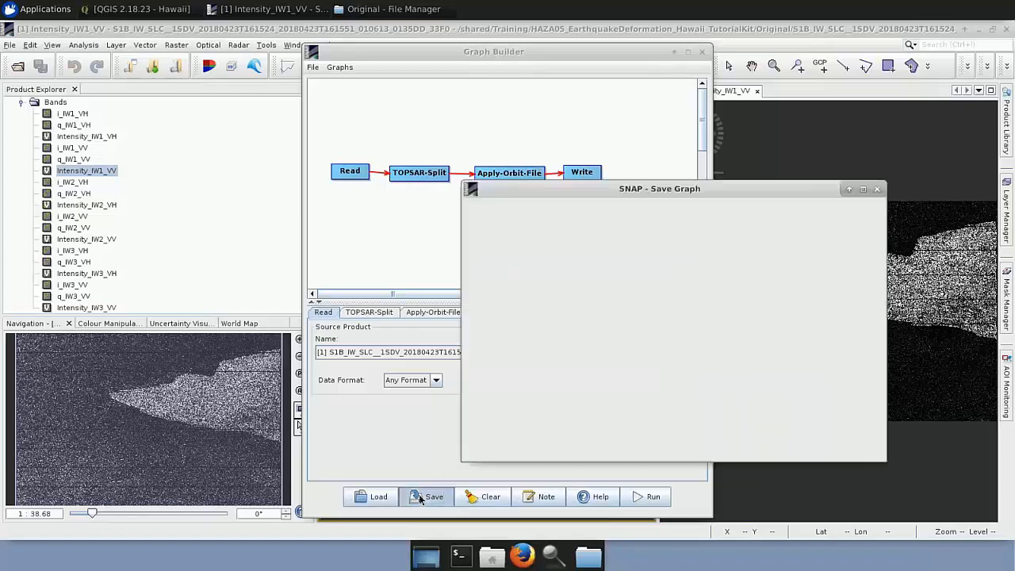
pyautogui.scroll(-1, 521, 376)
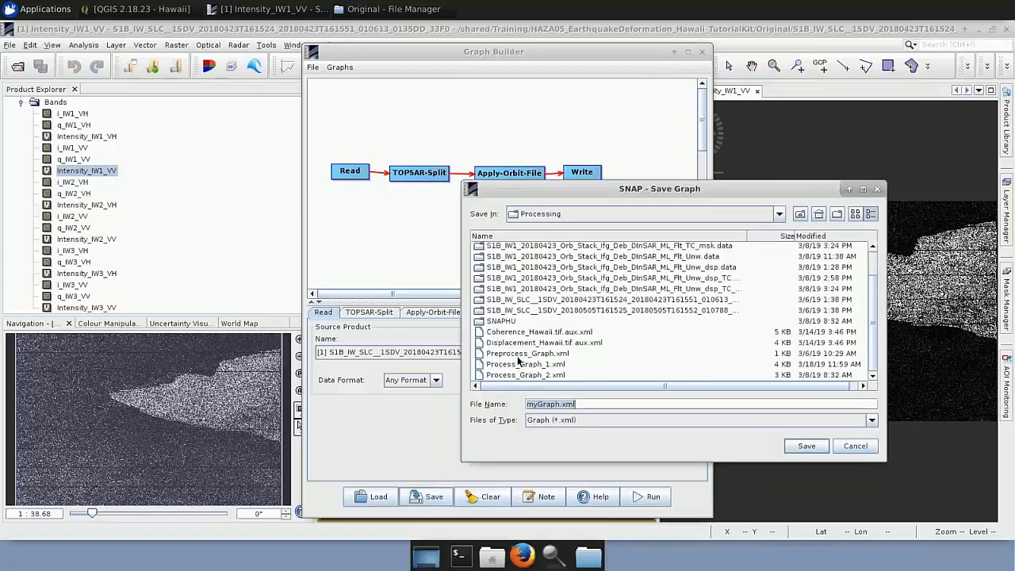
pyautogui.click(525, 353)
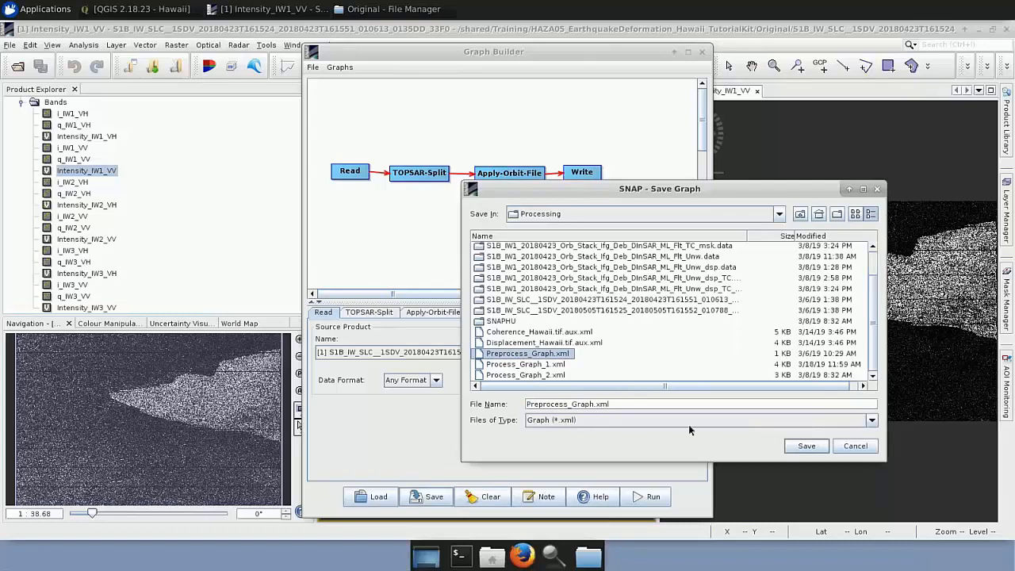
pyautogui.click(856, 444)
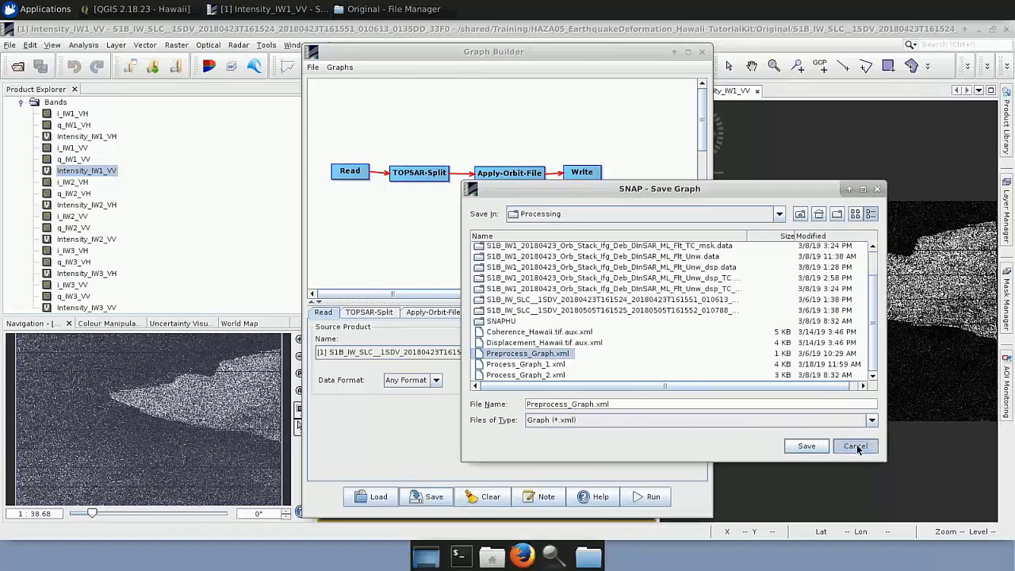
# Close the Graph Builder and open the Batch Processing tool.
pyautogui.click(702, 54)
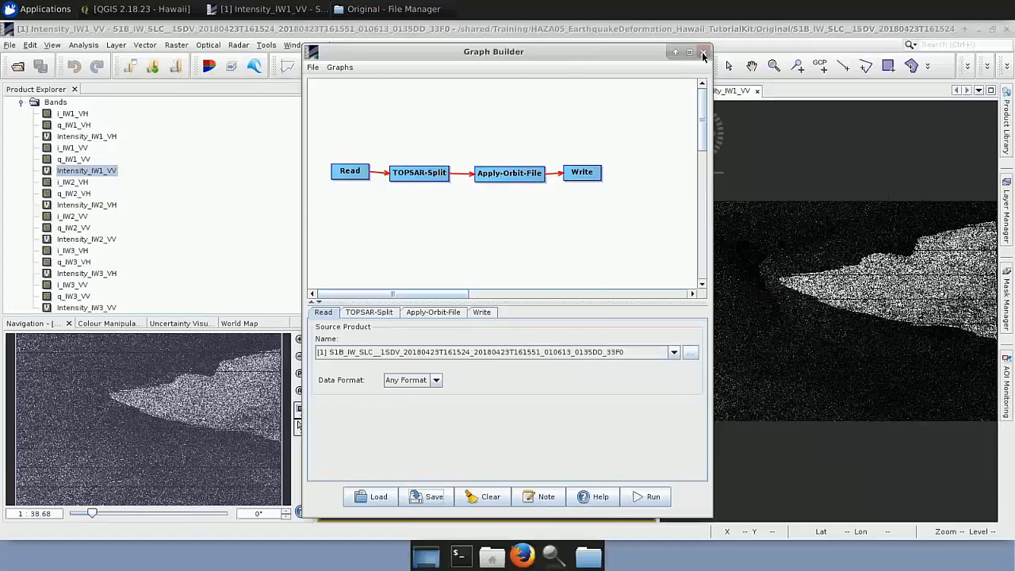
pyautogui.click(703, 54)
pyautogui.click(266, 44)
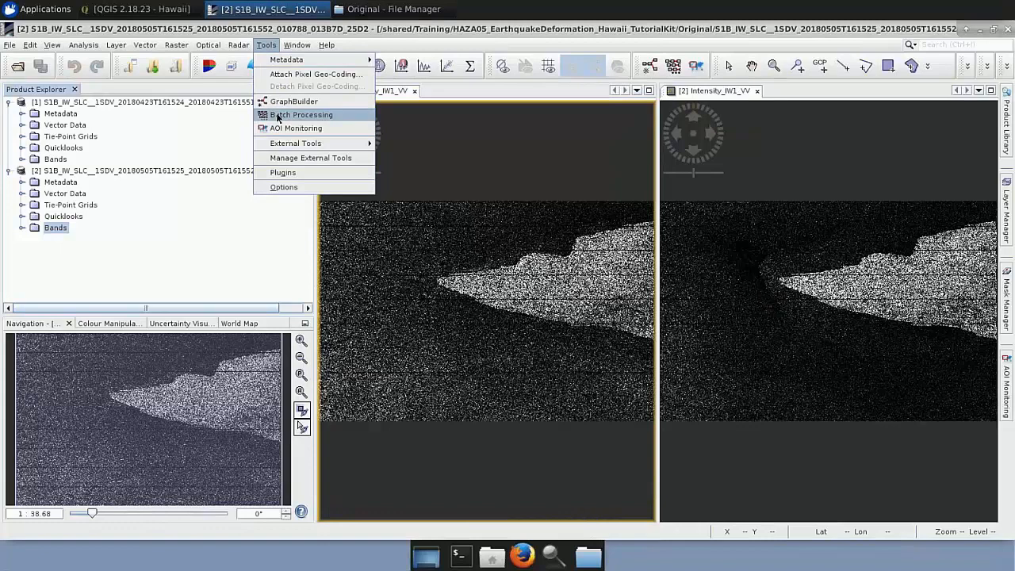
pyautogui.click(277, 116)
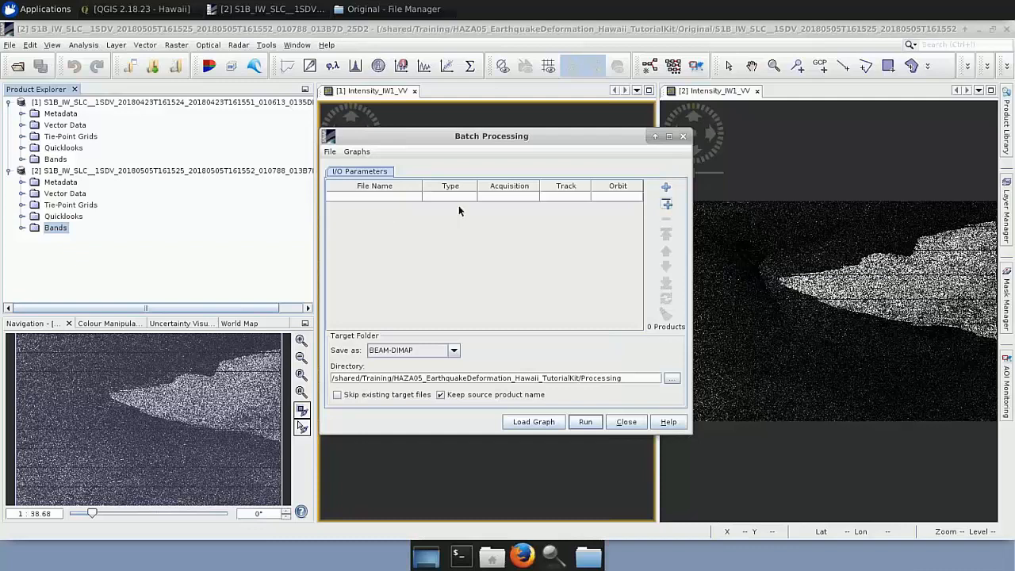
# Add all opened products to the batch, refresh their details, and turn off keeping the source product name.
pyautogui.click(660, 205)
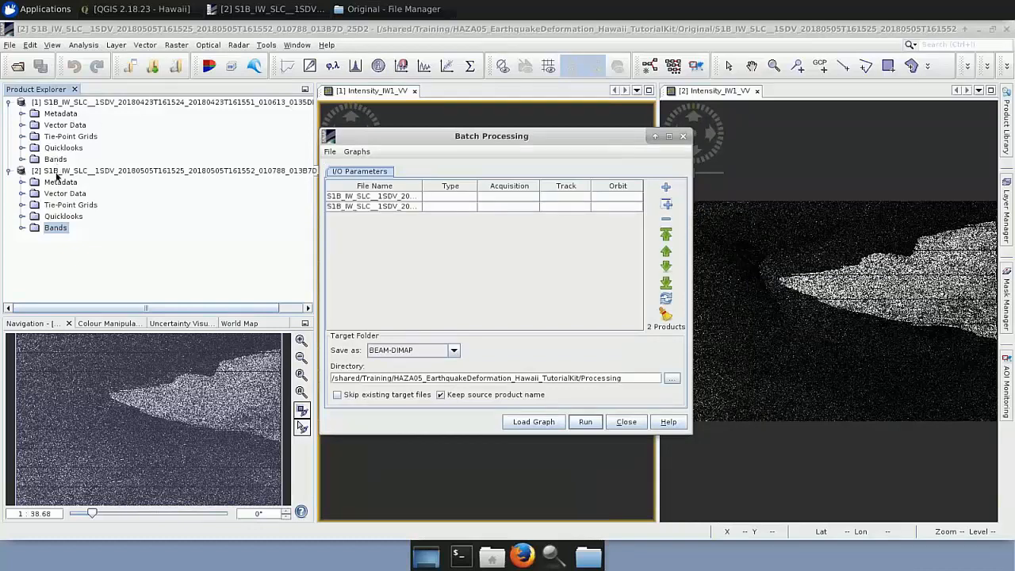
pyautogui.click(667, 299)
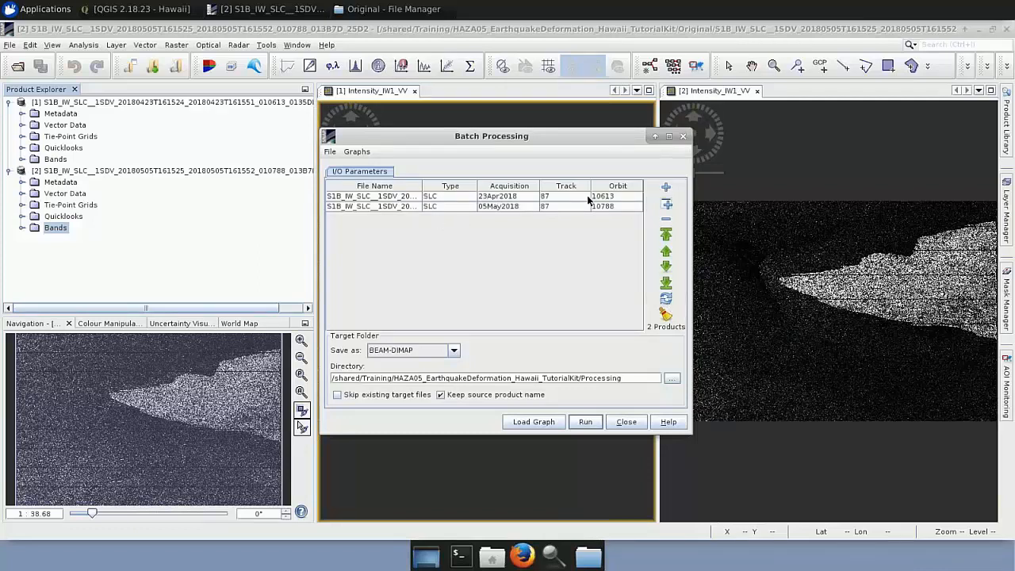
pyautogui.click(441, 395)
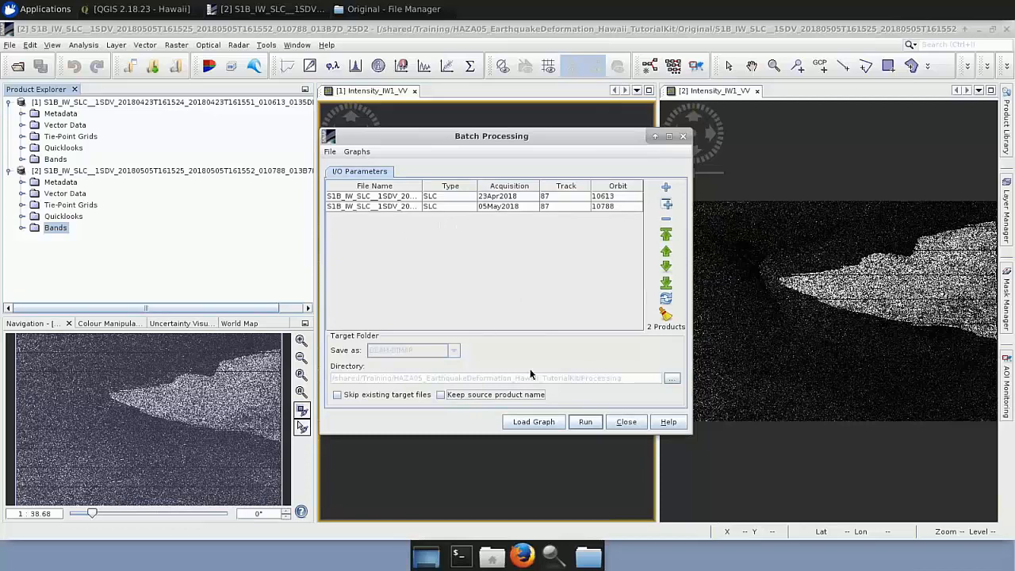
# Load the graph Preprocess_Graph.xml from the Processing folder into the batch.
pyautogui.click(543, 425)
pyautogui.scroll(-5, 449, 354)
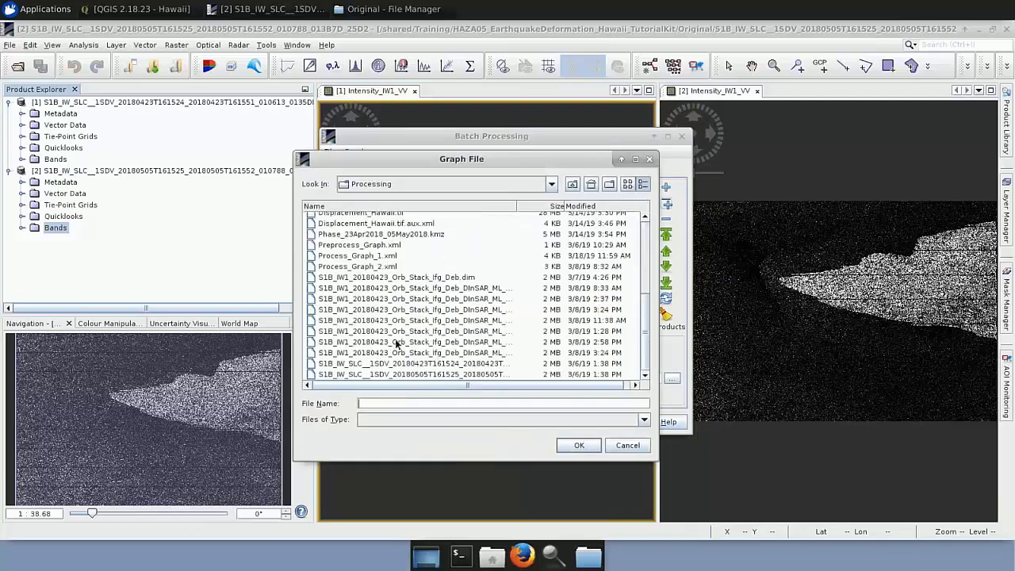
pyautogui.click(358, 246)
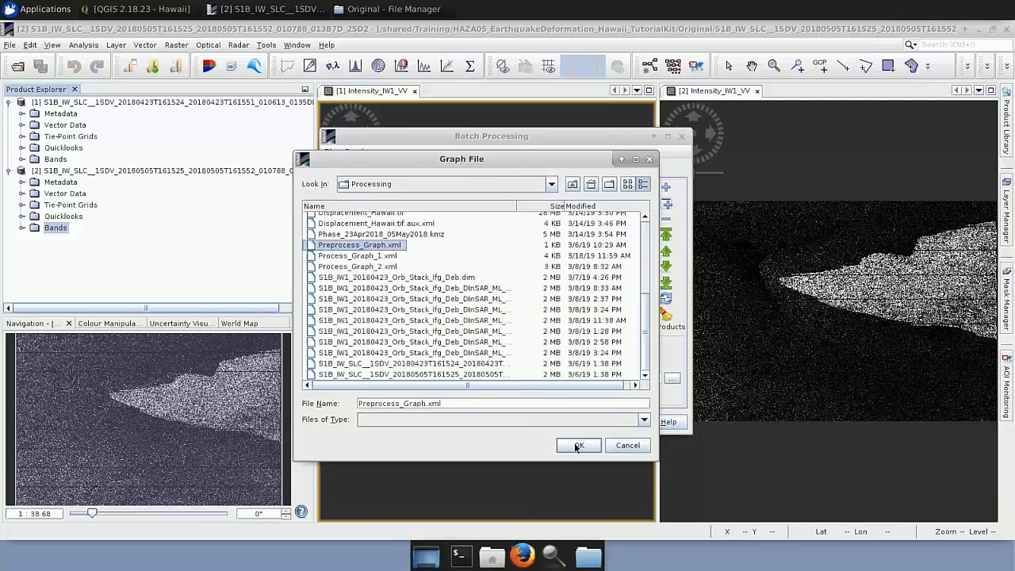
pyautogui.click(578, 447)
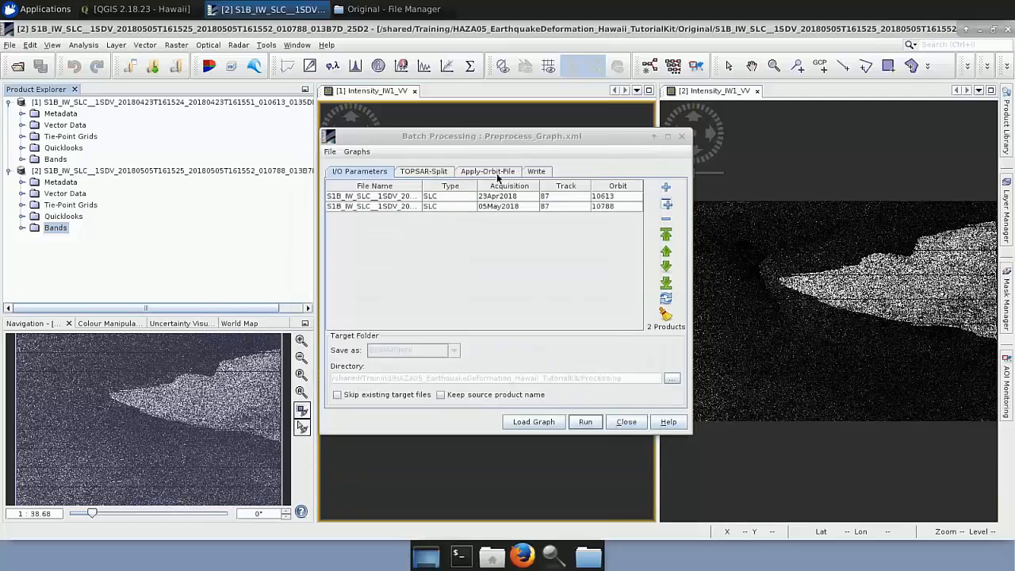
# Configure TOPSAR-Split with subswath IW1, polarisation VV and bursts 4 to 5.
pyautogui.click(434, 174)
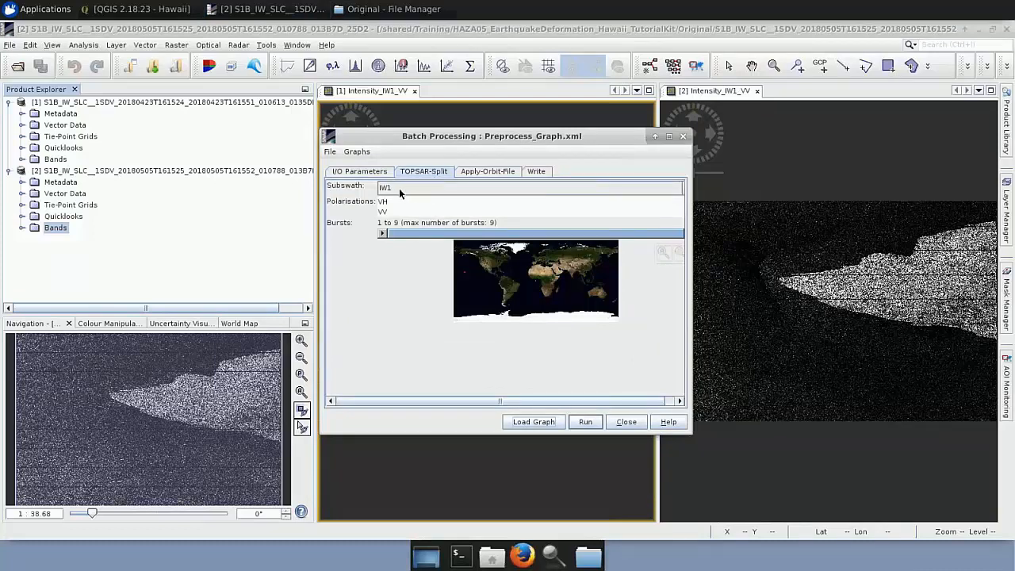
pyautogui.click(399, 188)
pyautogui.click(389, 197)
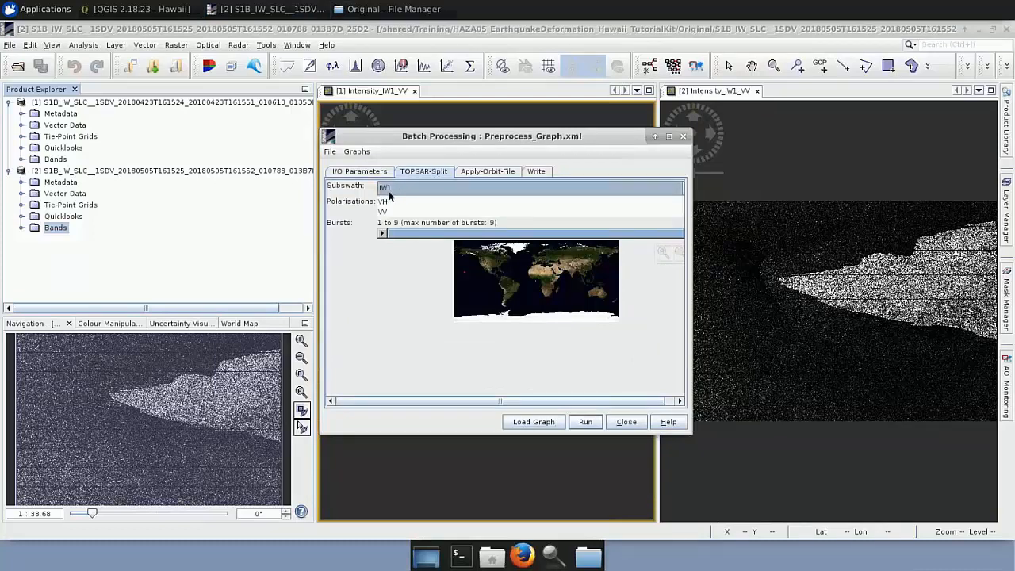
pyautogui.click(678, 252)
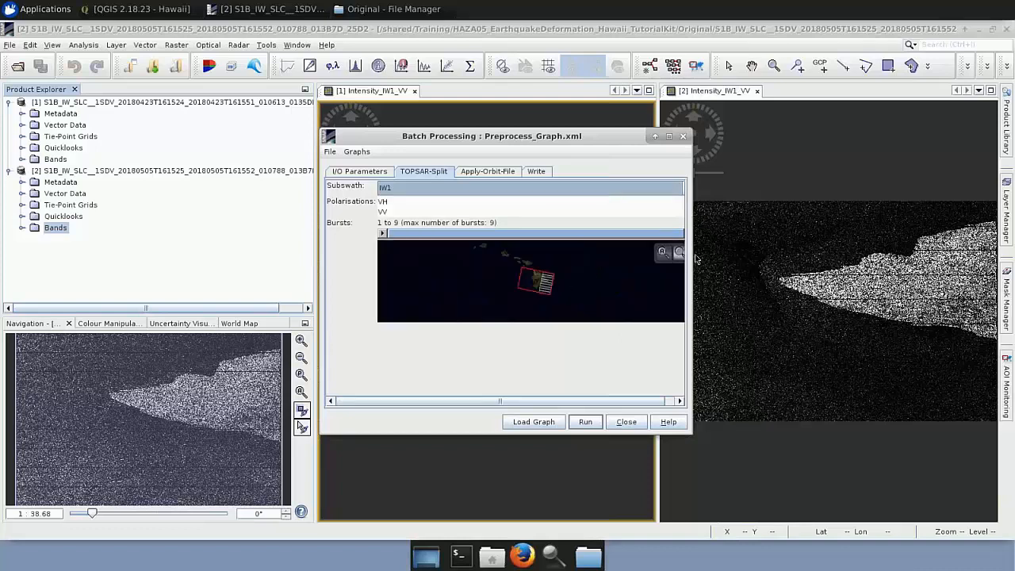
pyautogui.moveTo(693, 260); pyautogui.dragTo(725, 259)
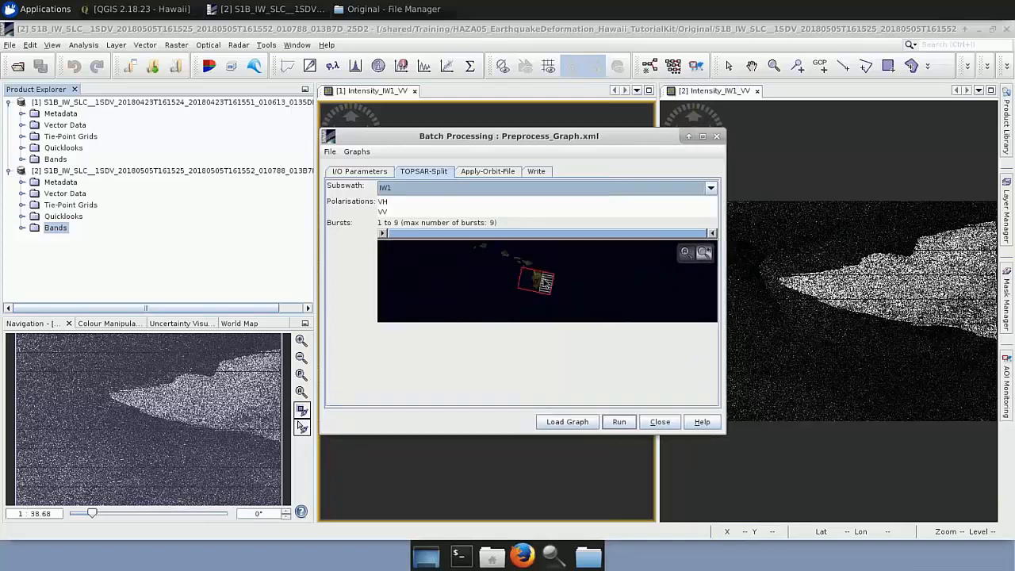
pyautogui.scroll(4, 544, 283)
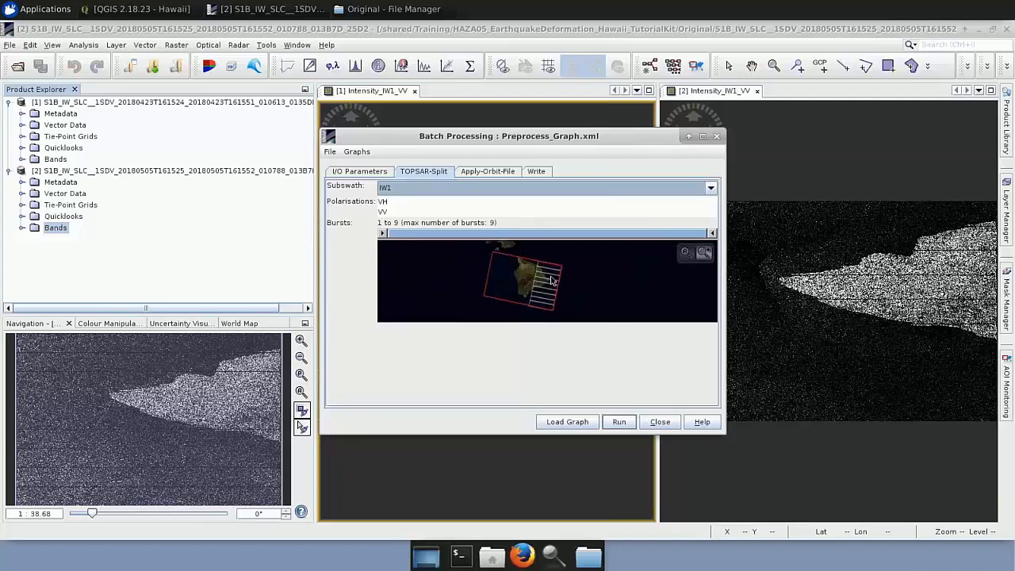
pyautogui.scroll(1, 553, 280)
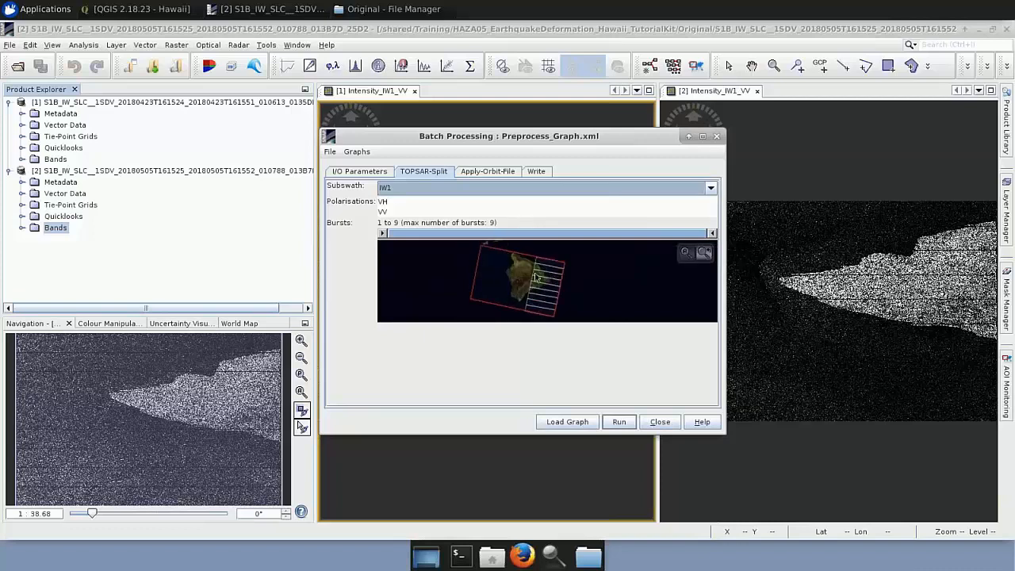
pyautogui.click(393, 211)
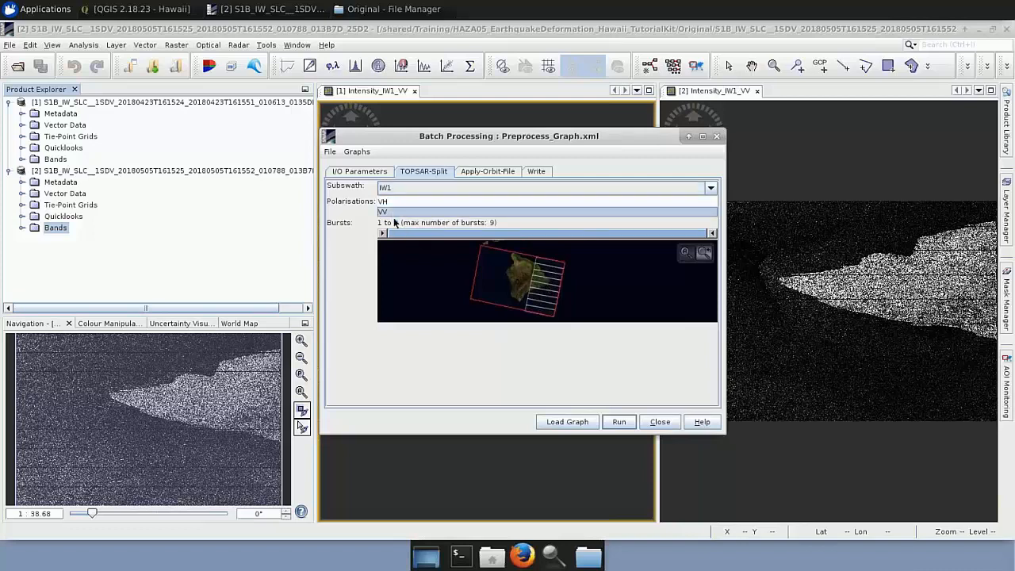
pyautogui.moveTo(383, 236); pyautogui.dragTo(495, 246)
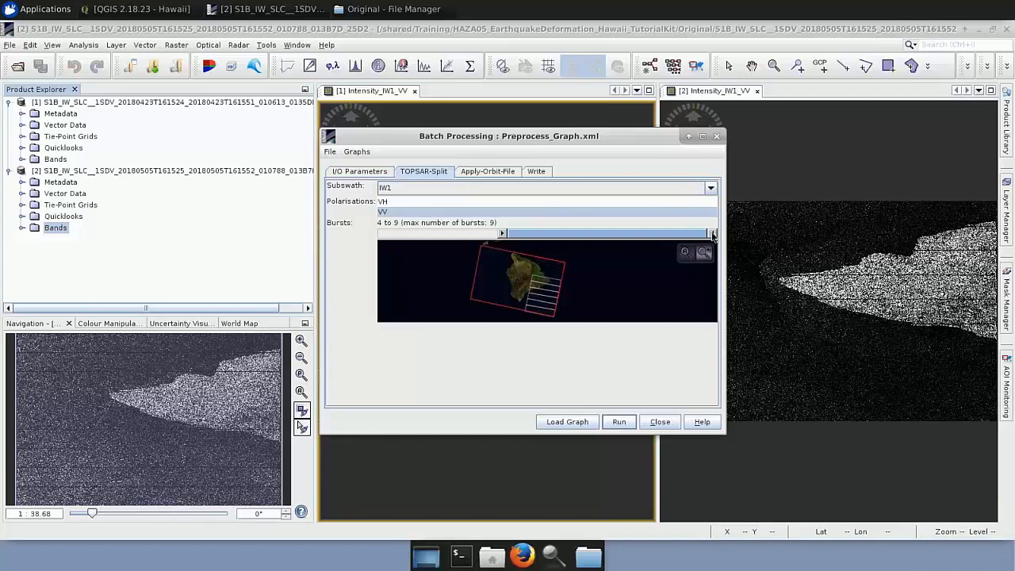
pyautogui.moveTo(711, 236); pyautogui.dragTo(564, 246)
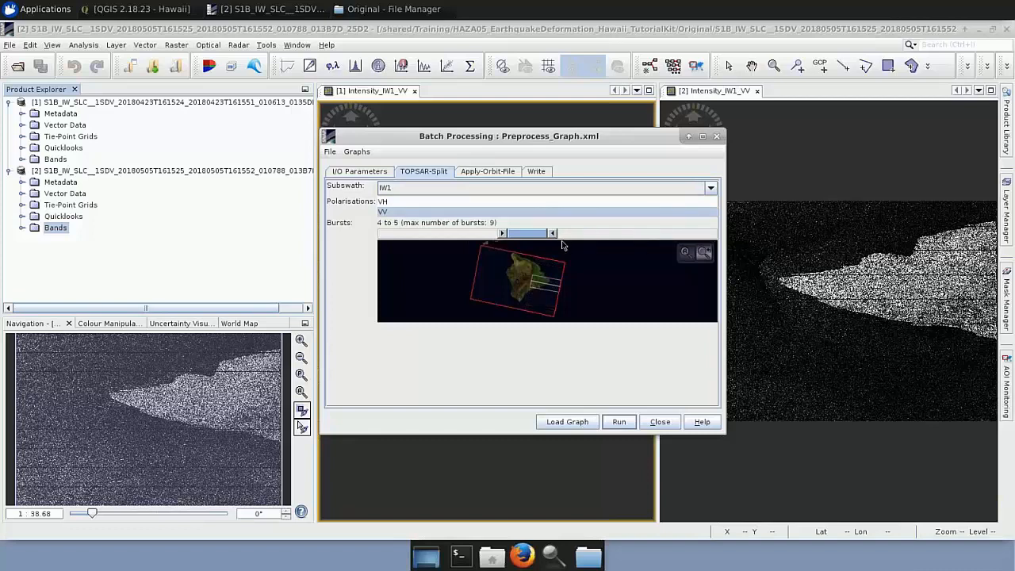
# Set Apply-Orbit-File not to fail if no new orbit file is found, and show the Write operator's settings.
pyautogui.click(491, 172)
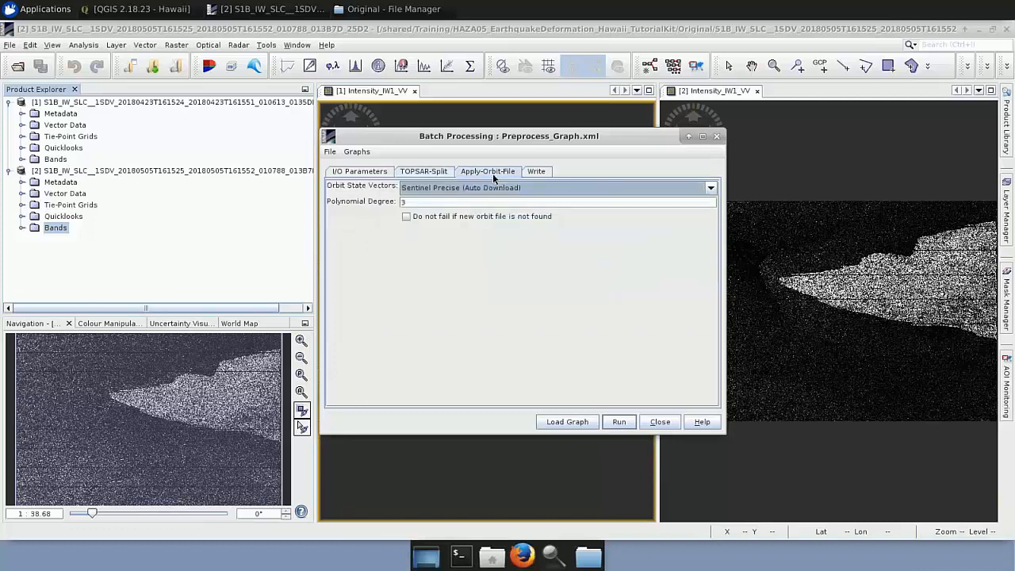
pyautogui.click(407, 216)
pyautogui.click(541, 173)
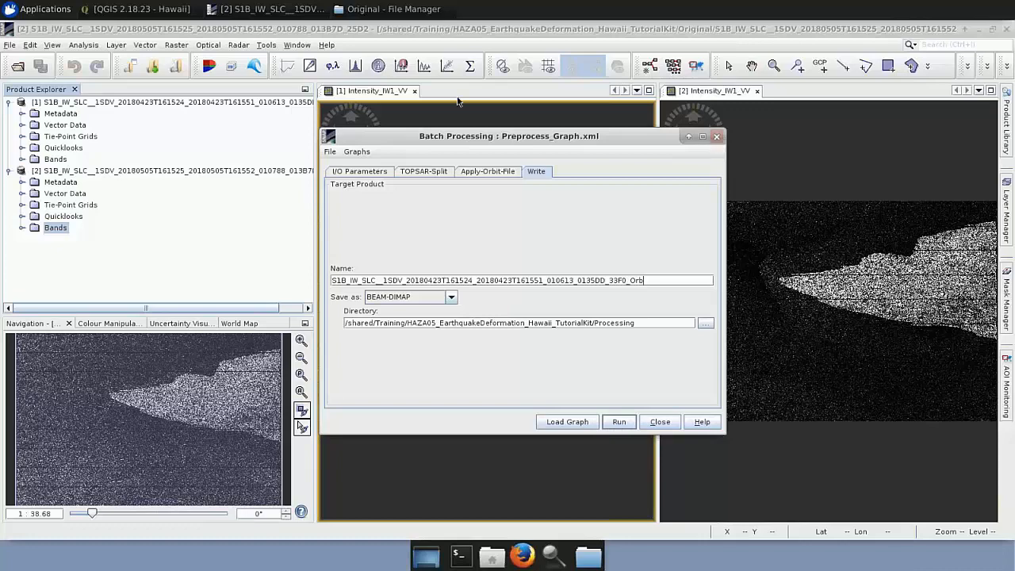
# Close both Intensity_IW1_VV views and collapse the two Sentinel-1 products in the product tree.
pyautogui.click(414, 90)
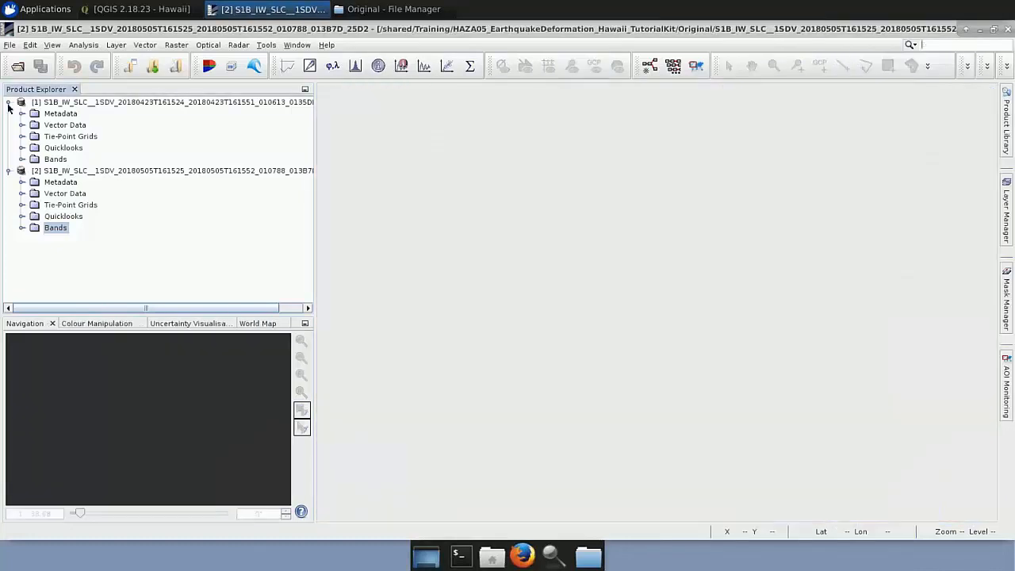
pyautogui.click(9, 102)
pyautogui.click(9, 113)
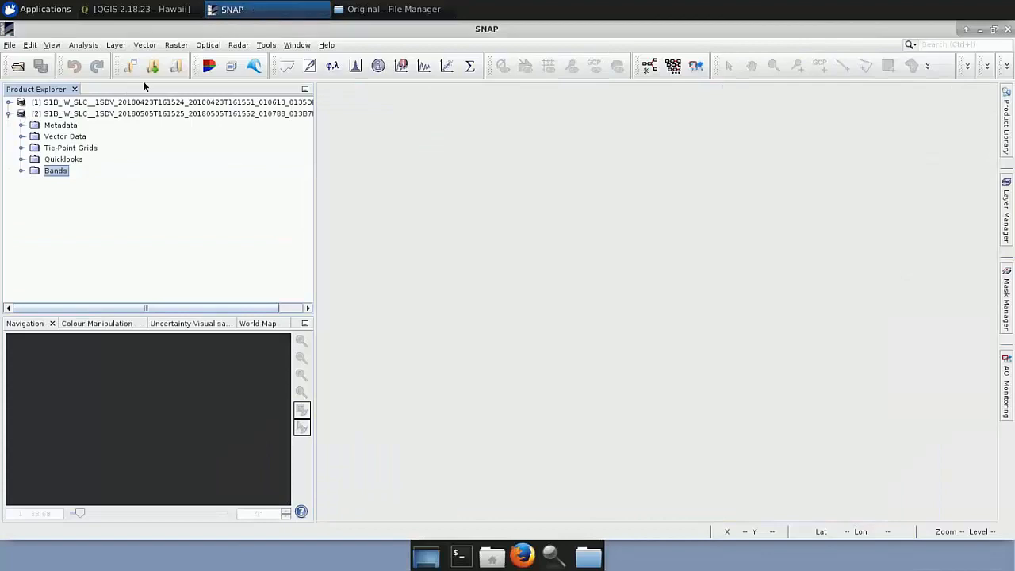
# Switch to the file manager and open the tutorial kit's Processing folder at the preprocessed _Orb.dim products.
pyautogui.click(391, 11)
pyautogui.click(484, 69)
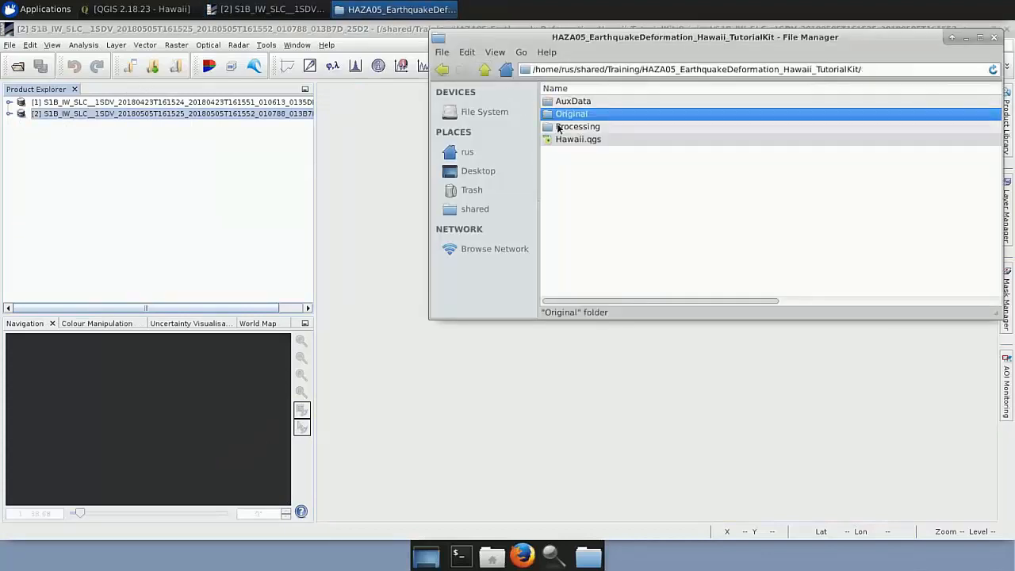
pyautogui.doubleClick(559, 129)
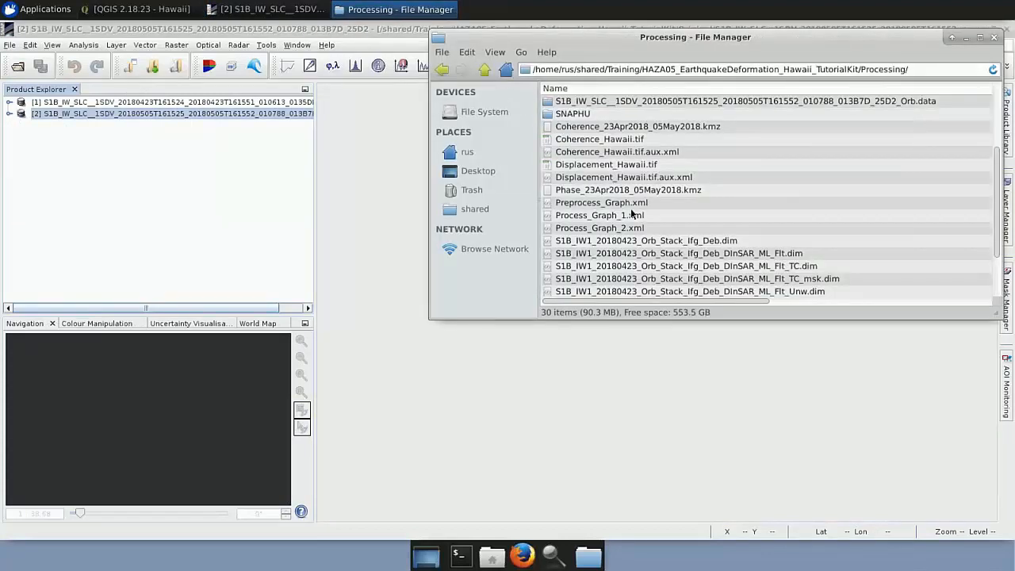
pyautogui.scroll(-2, 679, 281)
pyautogui.click(680, 280)
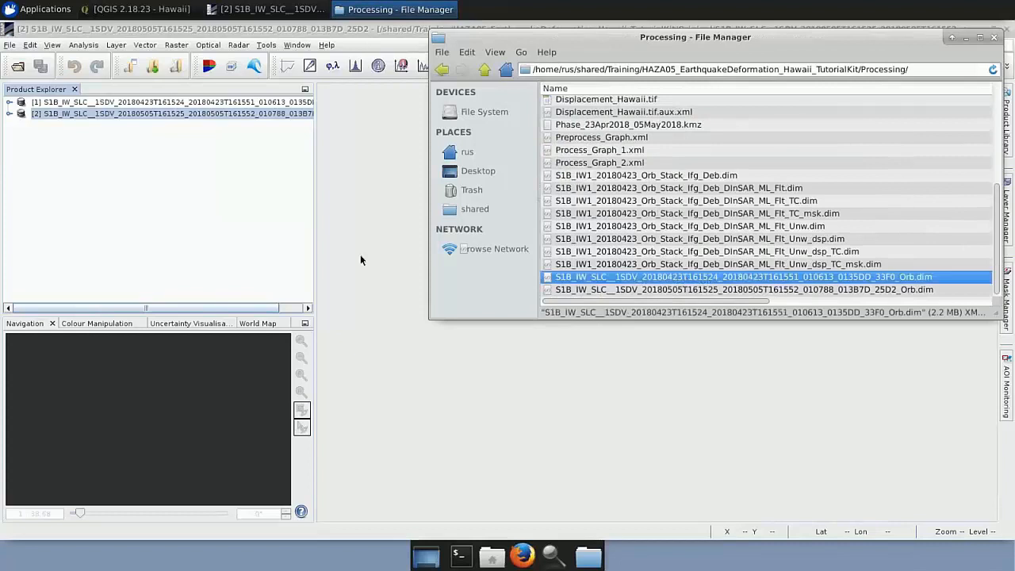
pyautogui.moveTo(576, 290); pyautogui.dragTo(202, 235)
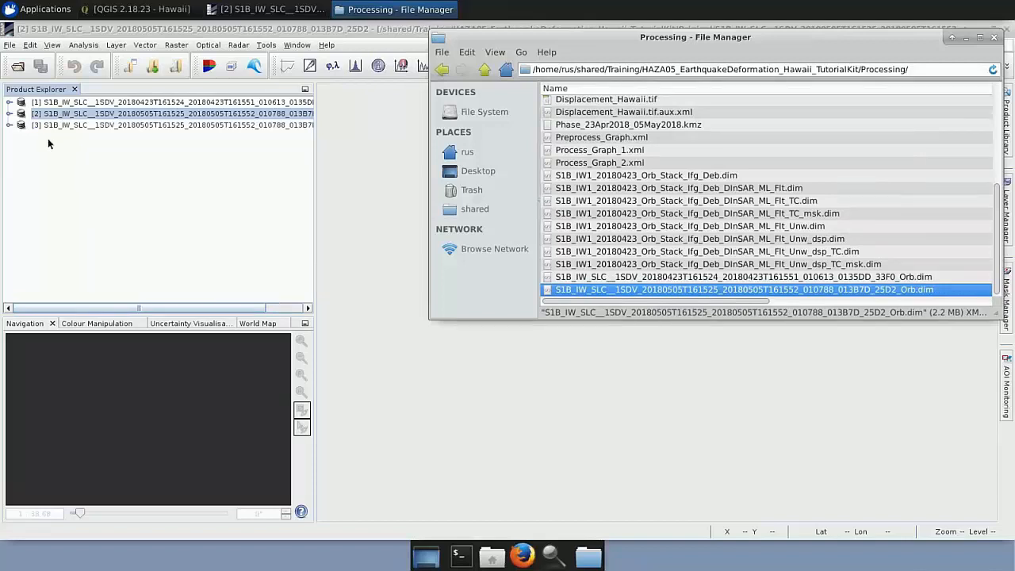
pyautogui.rightClick(111, 126)
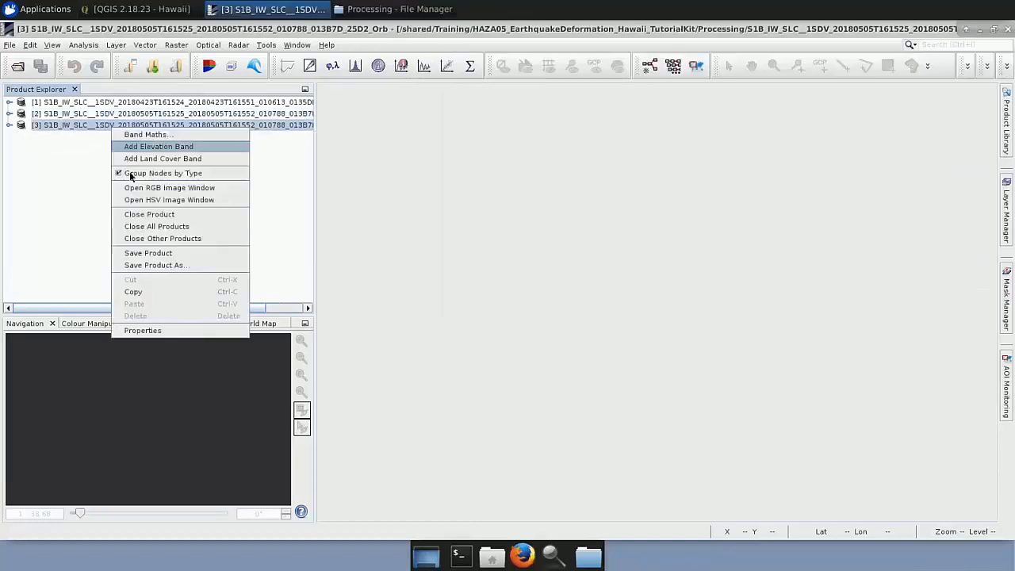
pyautogui.click(155, 215)
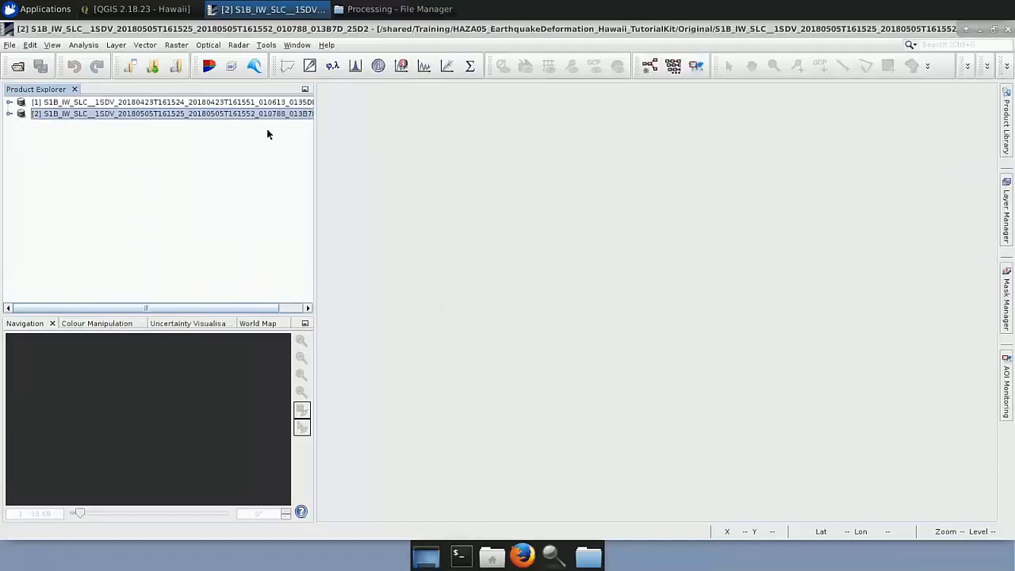
# Load the 20180423 and 20180505 S1B_IW_SLC _Orb.dim products, in that order, from the Processing folder into SNAP.
pyautogui.click(394, 8)
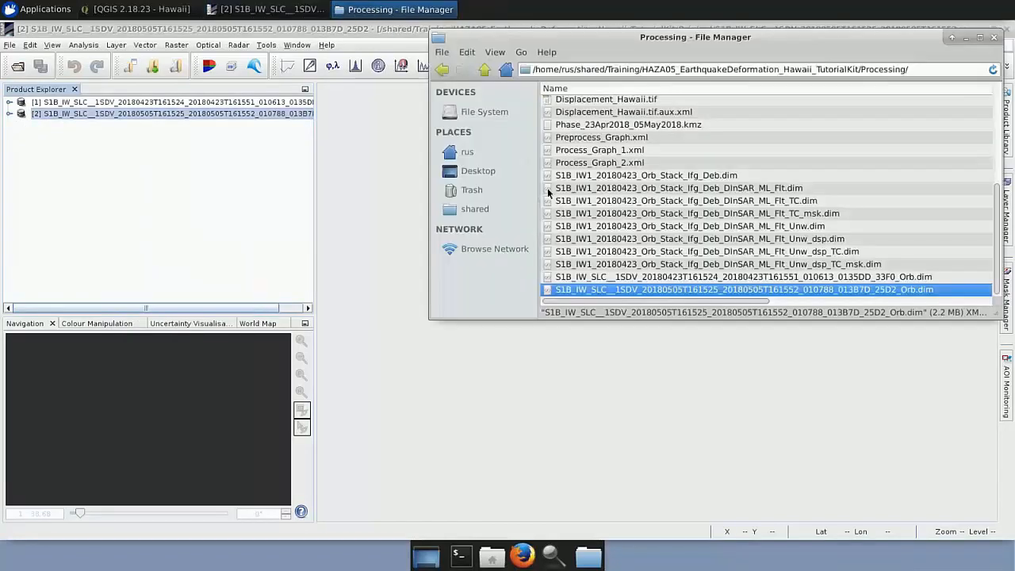
pyautogui.click(627, 276)
pyautogui.moveTo(311, 231); pyautogui.dragTo(278, 222)
pyautogui.click(601, 290)
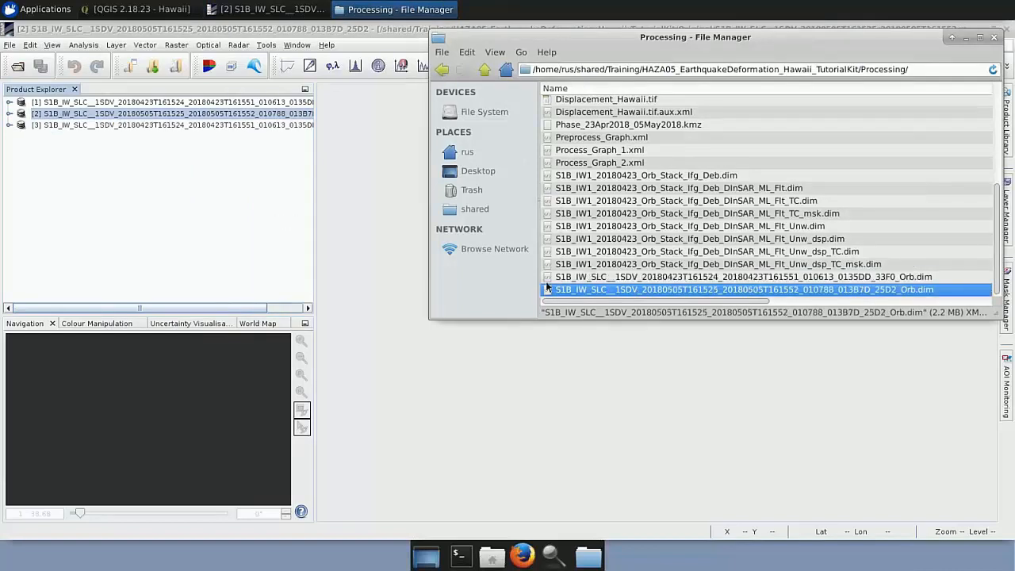
pyautogui.moveTo(546, 286); pyautogui.dragTo(176, 225)
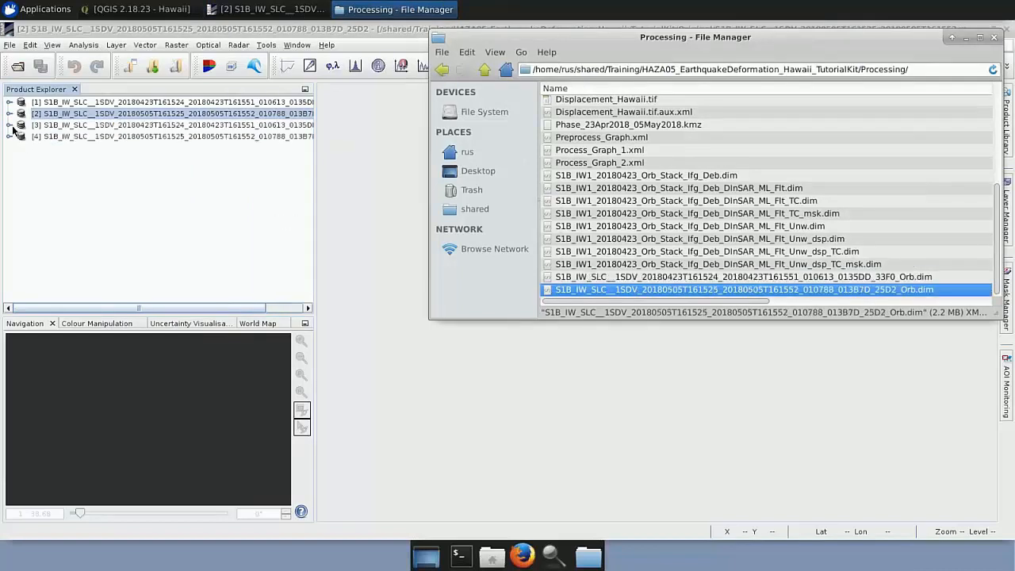
# View the Intensity_IW1_VV band of the 20180423 _Orb product, then close the view and collapse the product.
pyautogui.click(9, 125)
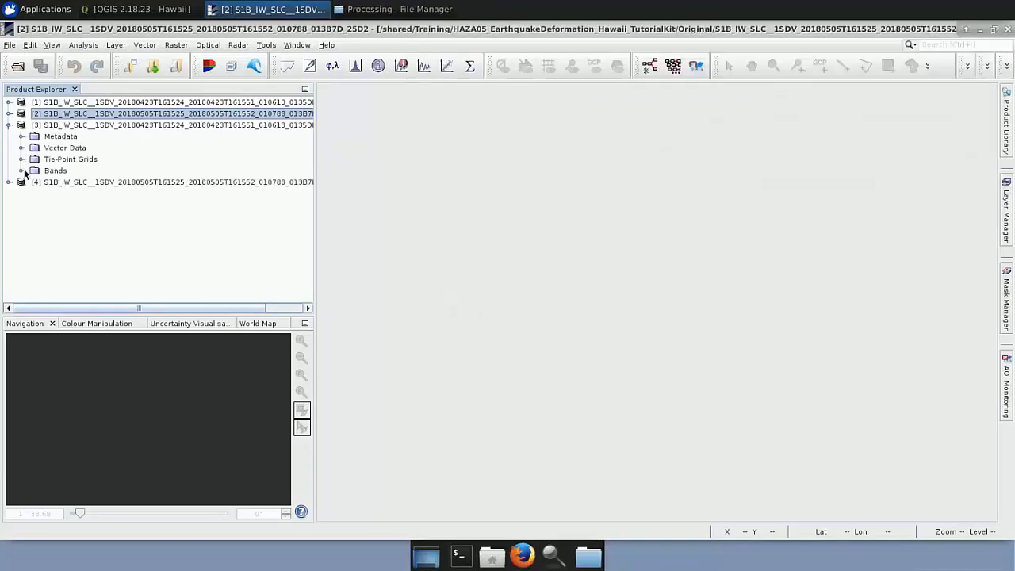
pyautogui.click(22, 171)
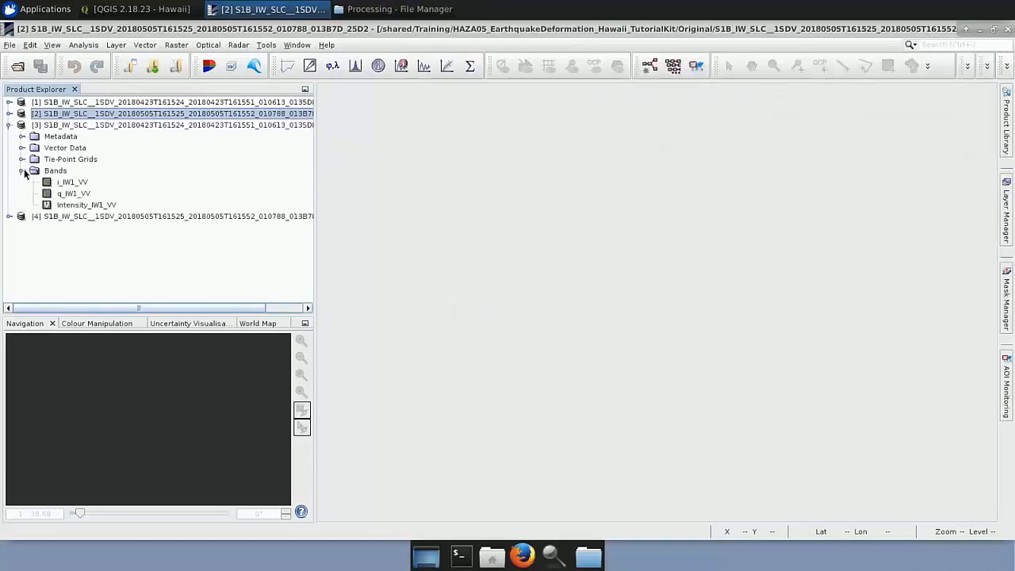
pyautogui.doubleClick(84, 206)
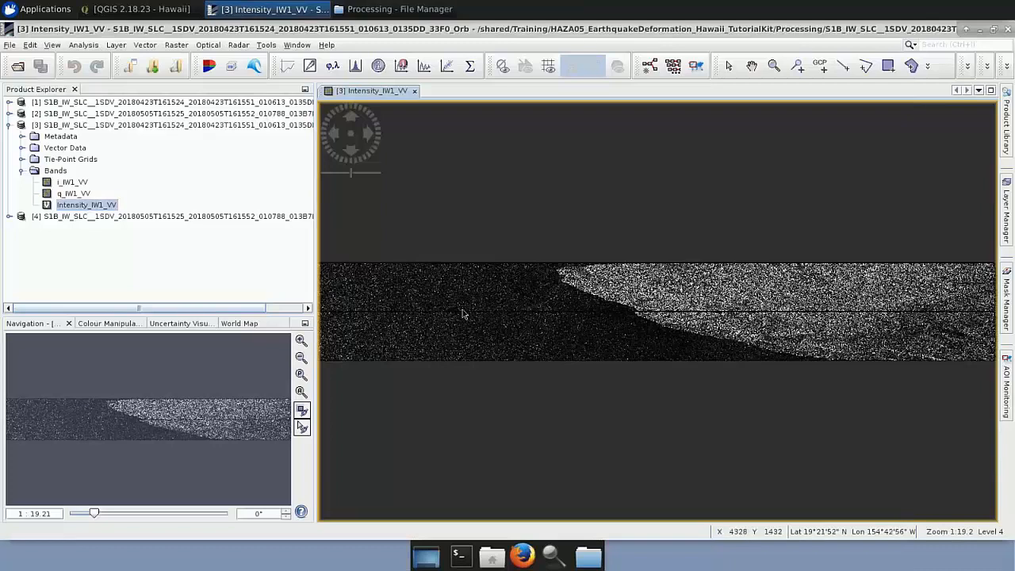
pyautogui.click(22, 172)
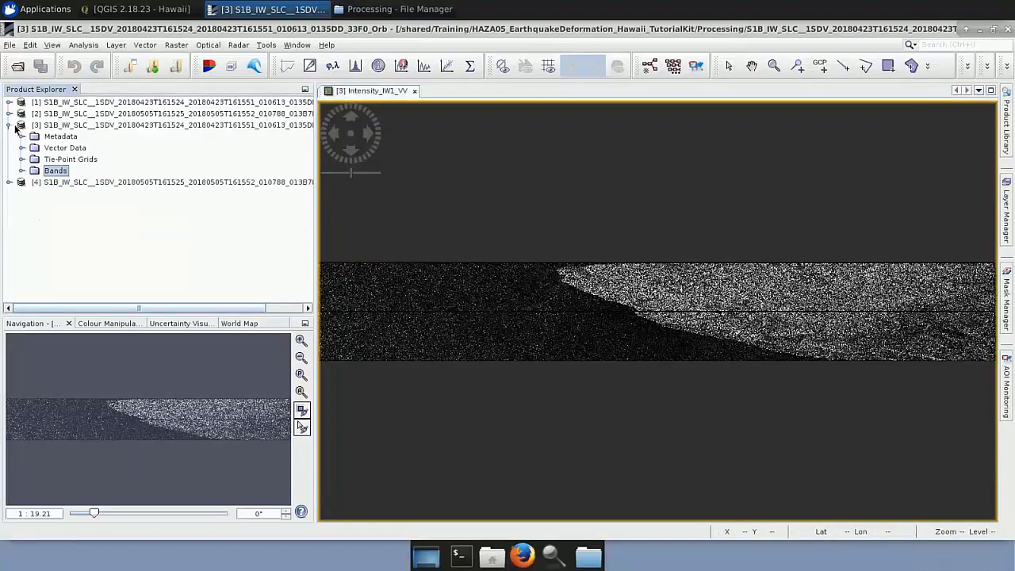
pyautogui.click(10, 125)
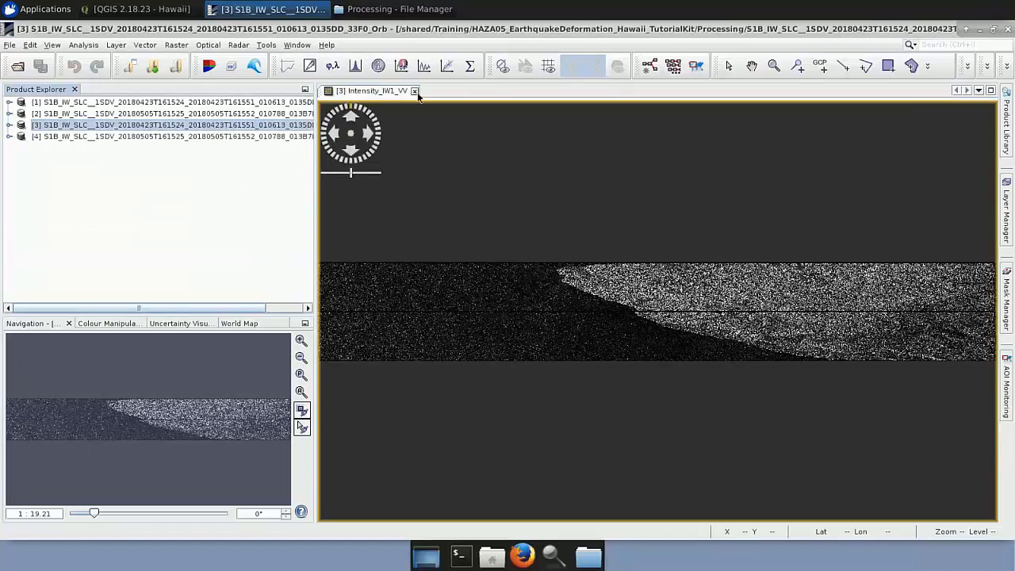
pyautogui.click(414, 91)
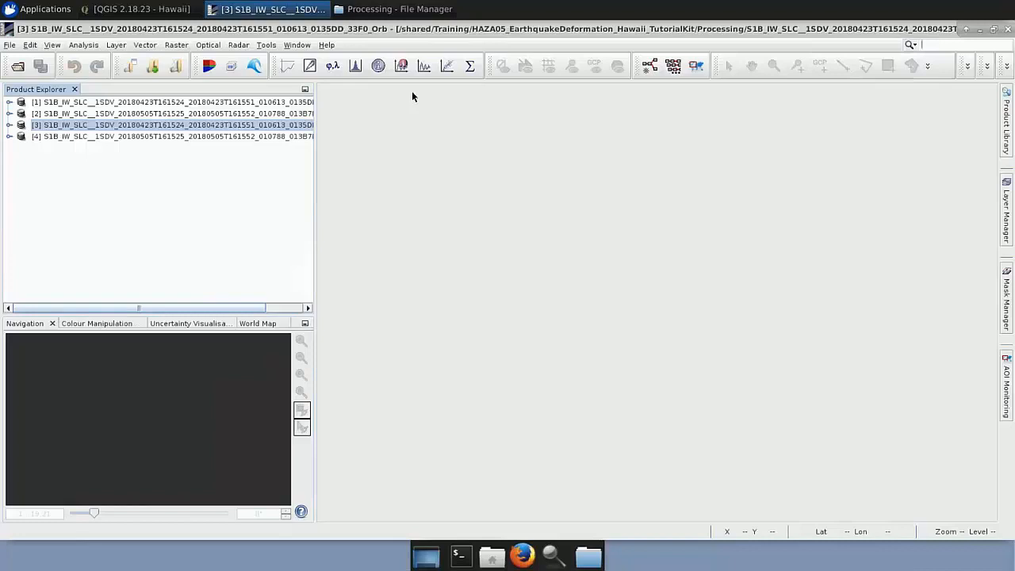
# Start a new graph in GraphBuilder, delete its Write operator and widen the window.
pyautogui.click(266, 45)
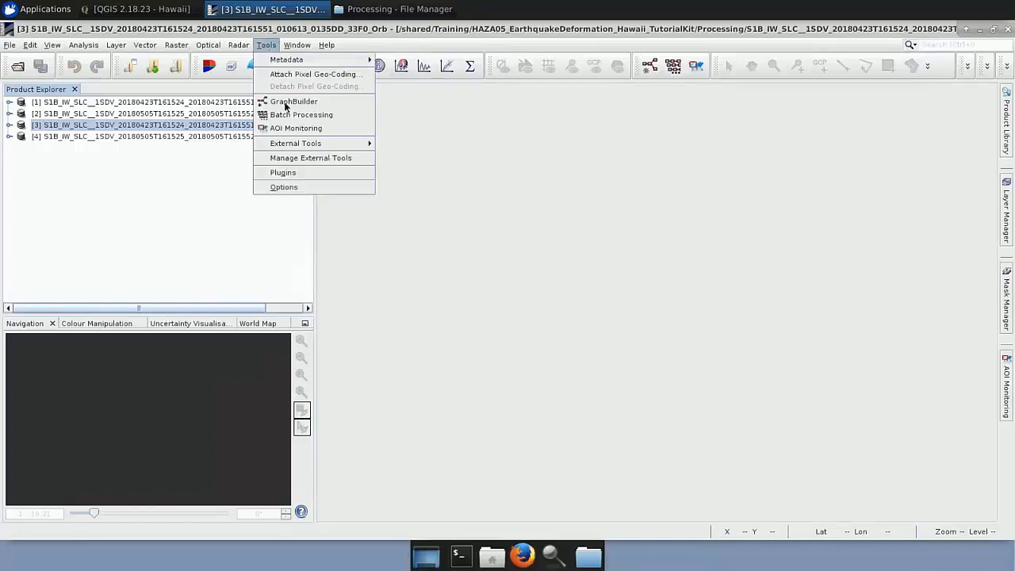
pyautogui.click(286, 102)
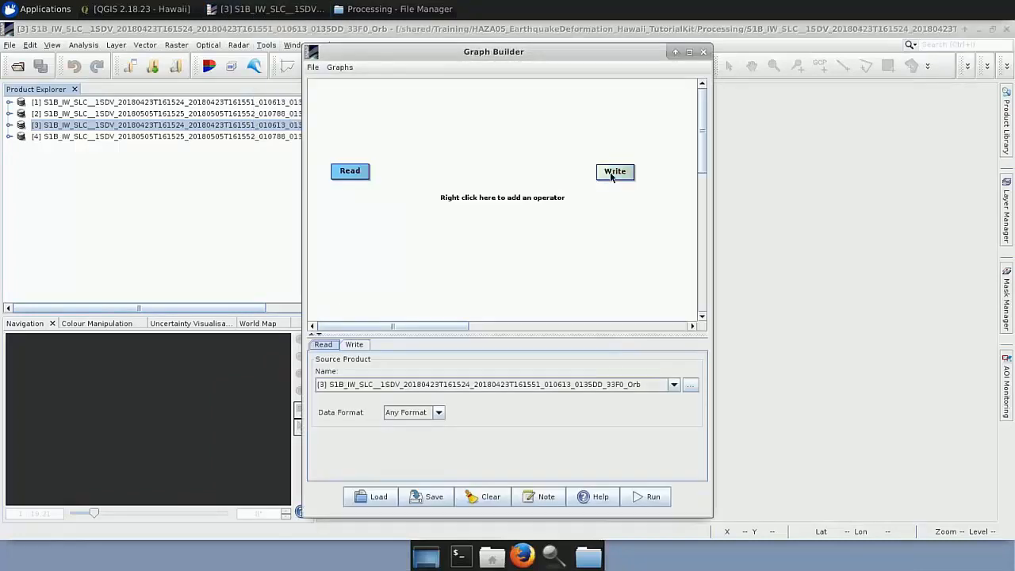
pyautogui.rightClick(611, 176)
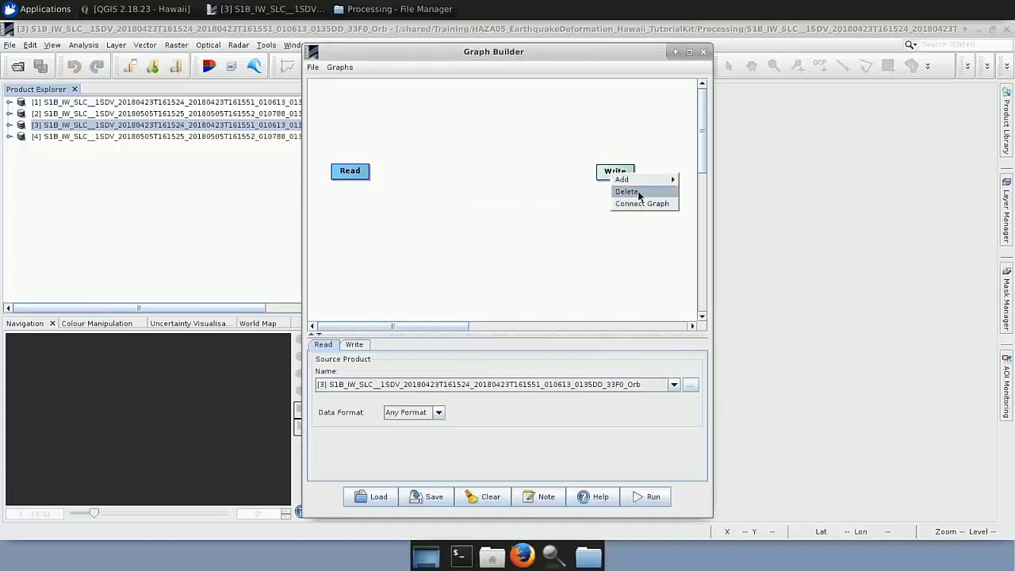
pyautogui.click(626, 190)
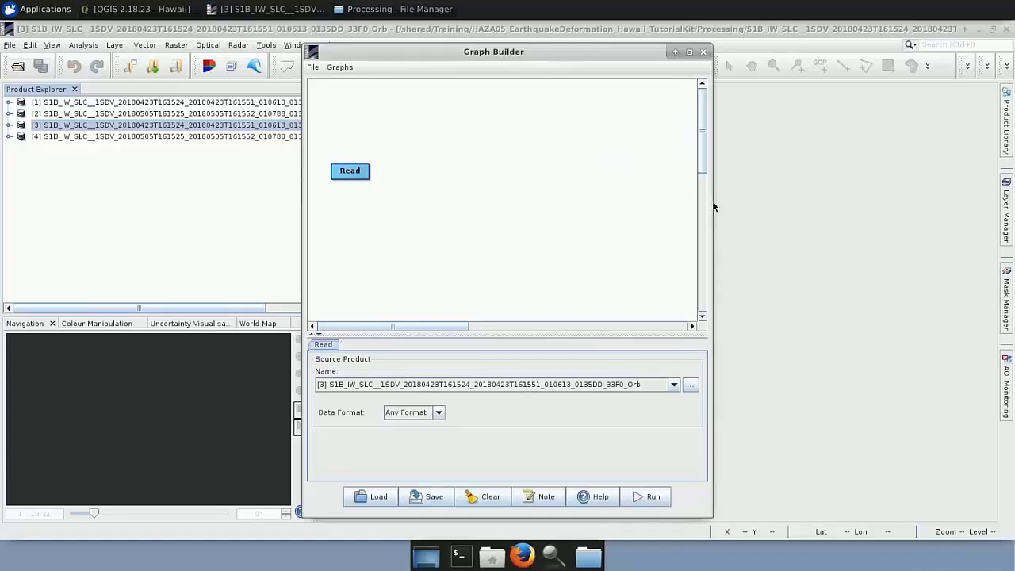
pyautogui.moveTo(713, 206); pyautogui.dragTo(843, 215)
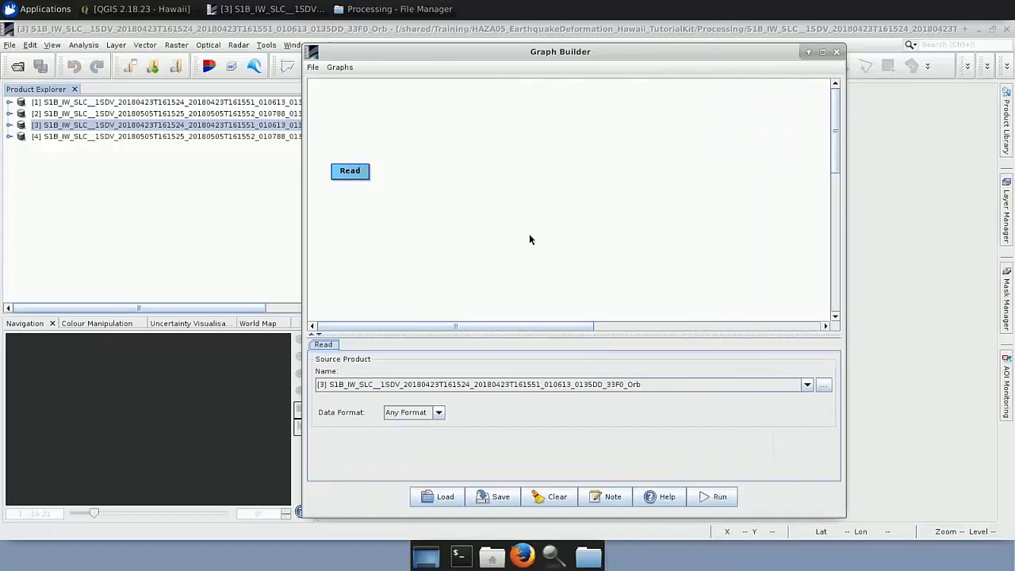
# Load the graph Process_Graph_1.xml from the Processing folder into the Graph Builder.
pyautogui.click(449, 497)
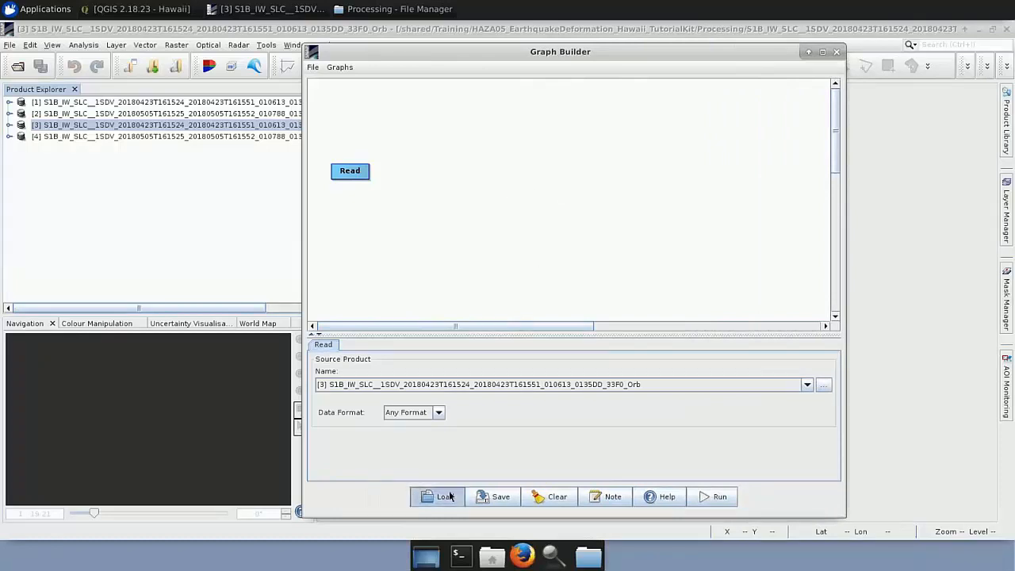
pyautogui.click(601, 270)
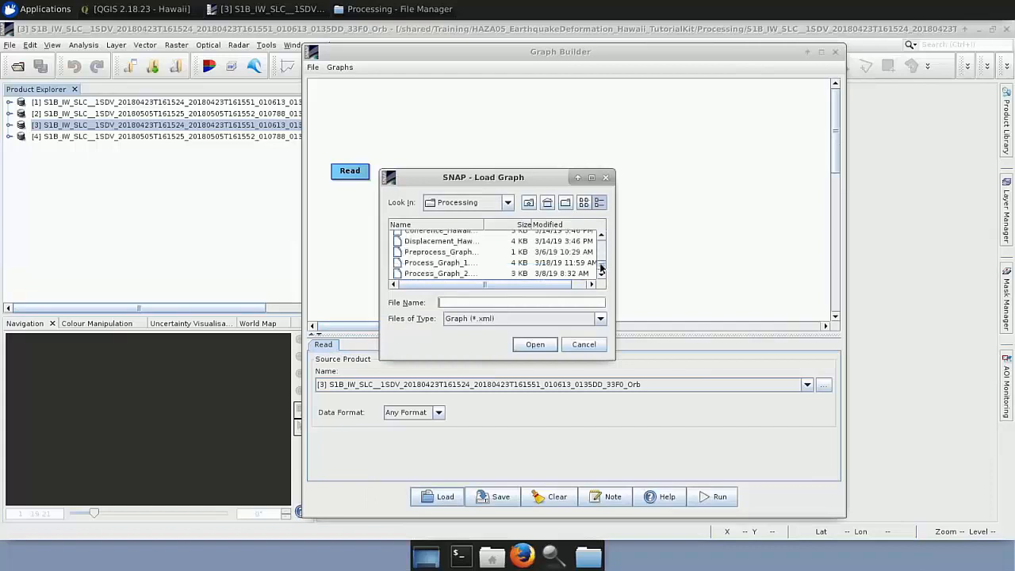
pyautogui.click(479, 264)
pyautogui.click(534, 345)
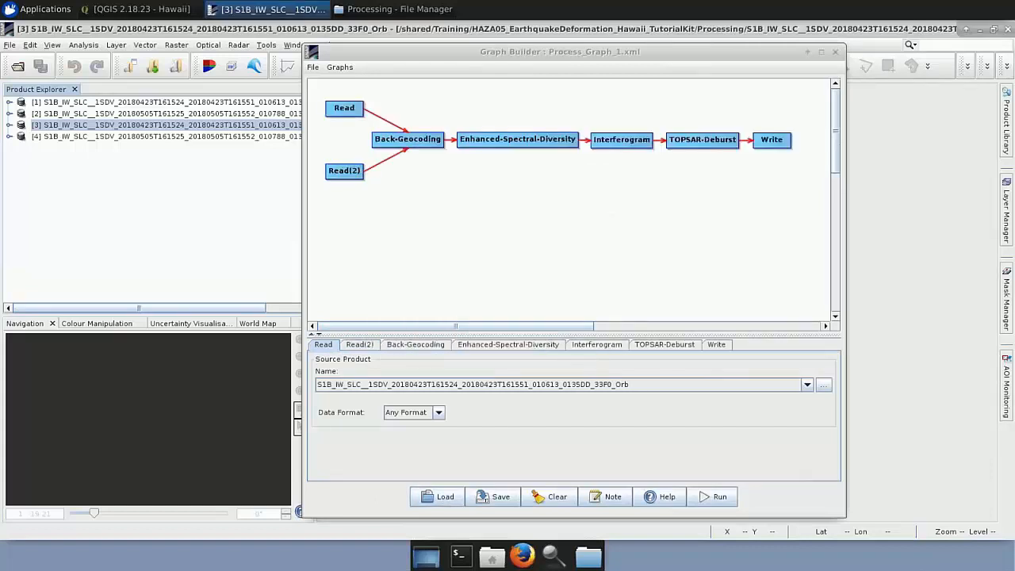
# Enlarge the operator settings area and check the source products of Read and Read(2).
pyautogui.moveTo(545, 334); pyautogui.dragTo(536, 262)
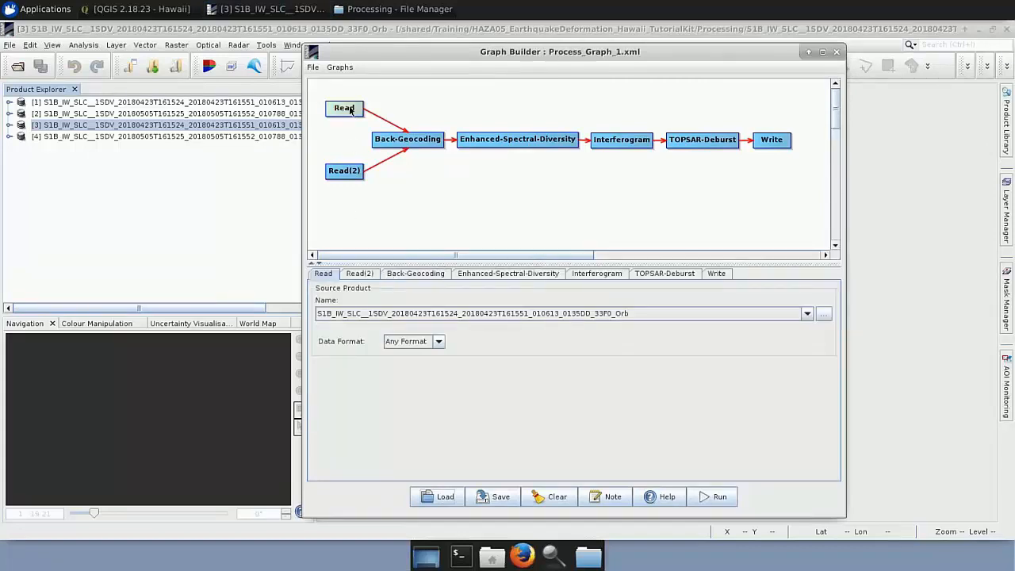
pyautogui.click(325, 276)
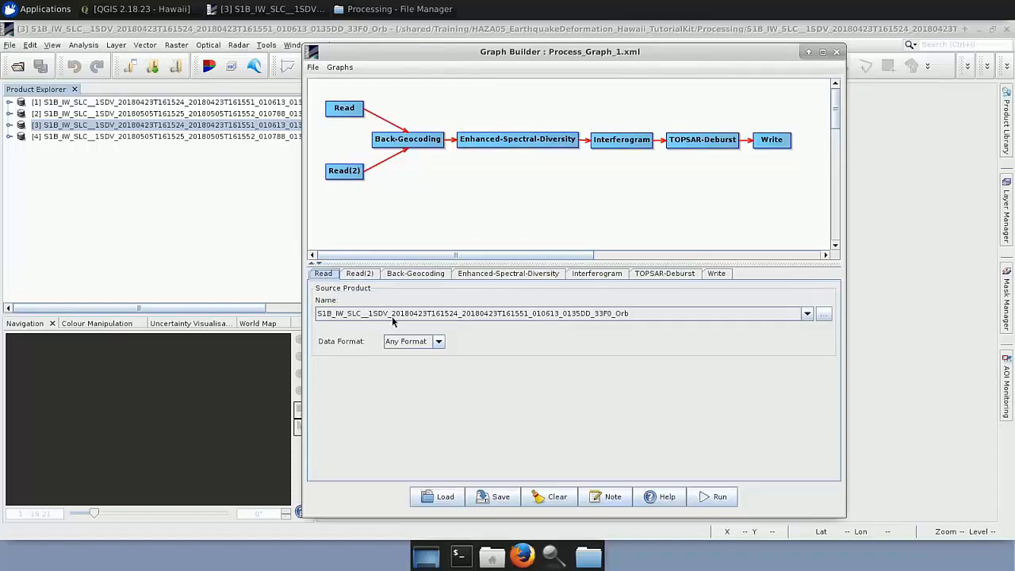
pyautogui.click(361, 274)
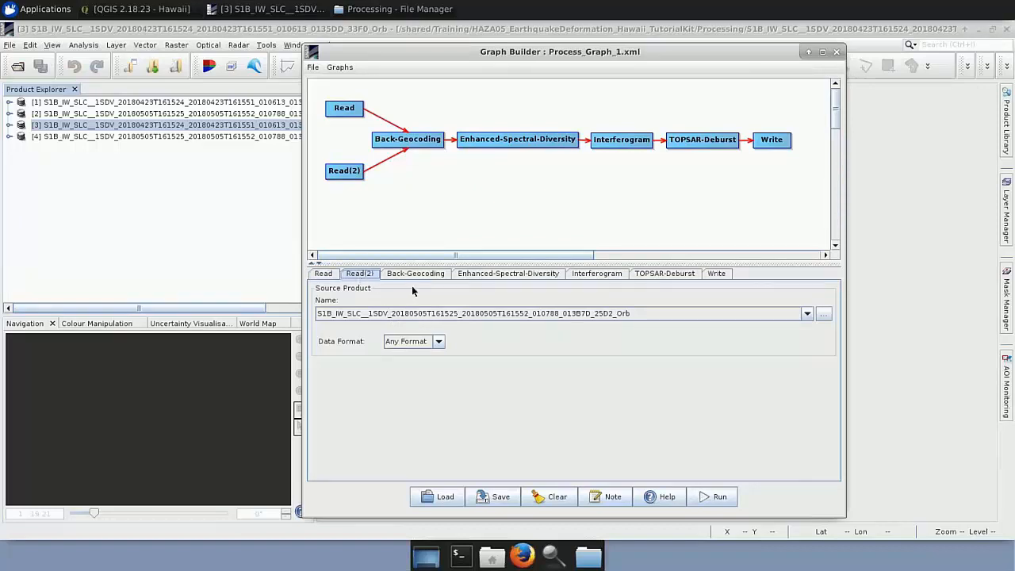
pyautogui.rightClick(401, 183)
pyautogui.moveTo(414, 189)
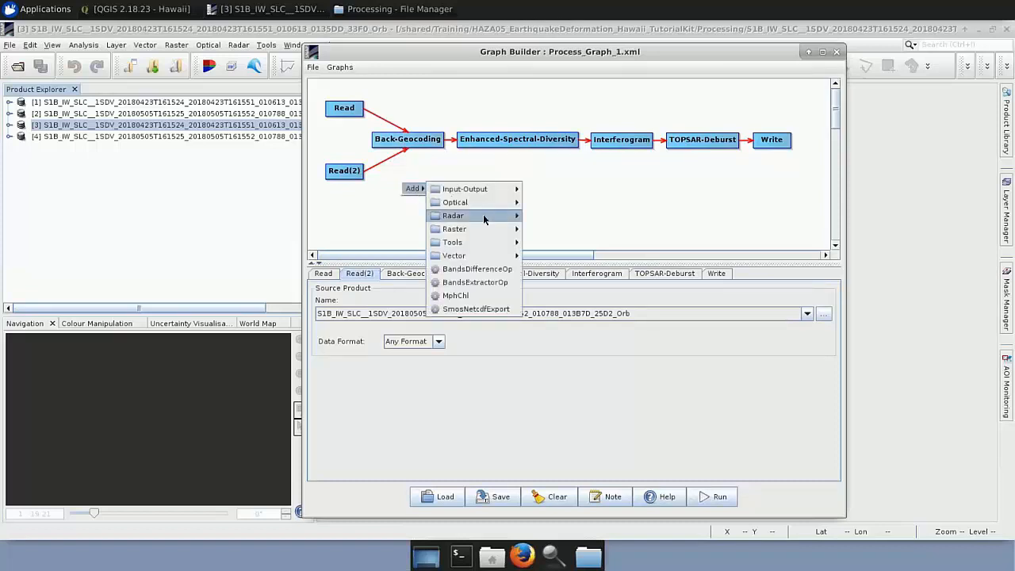
pyautogui.moveTo(479, 216)
pyautogui.moveTo(529, 218)
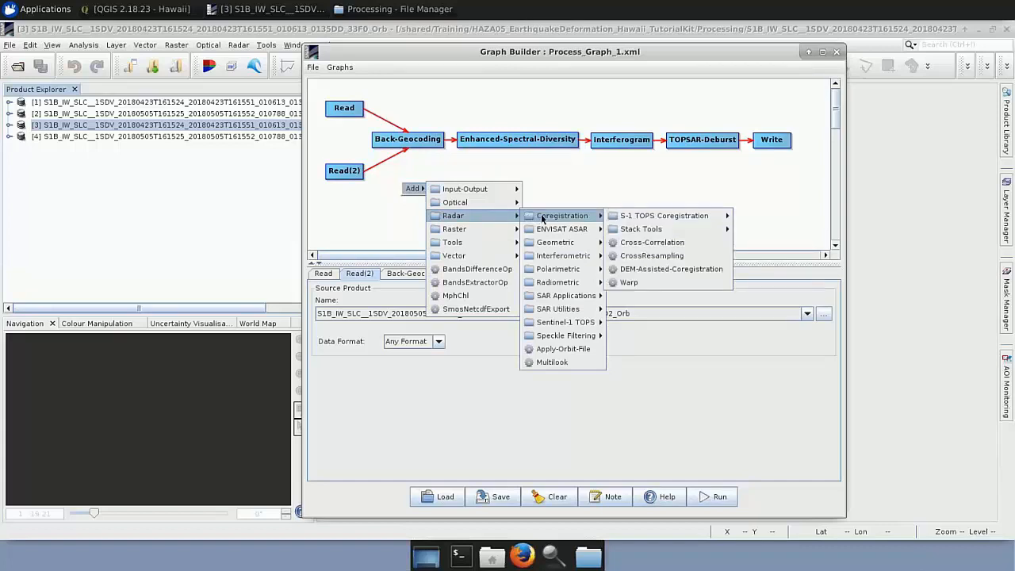
pyautogui.moveTo(552, 241)
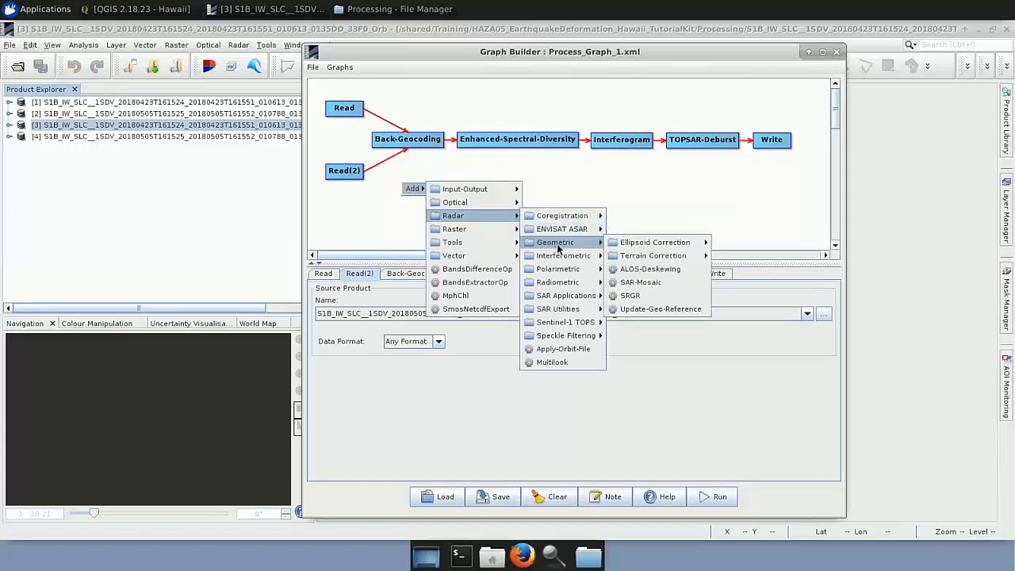
pyautogui.click(481, 164)
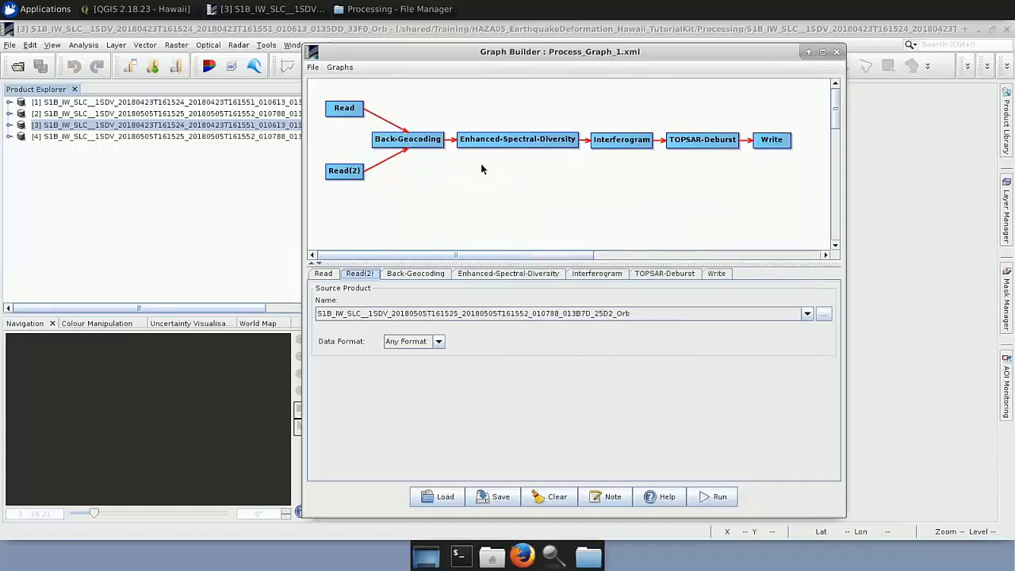
# Review the Back-Geocoding and Enhanced-Spectral-Diversity operator settings.
pyautogui.click(432, 273)
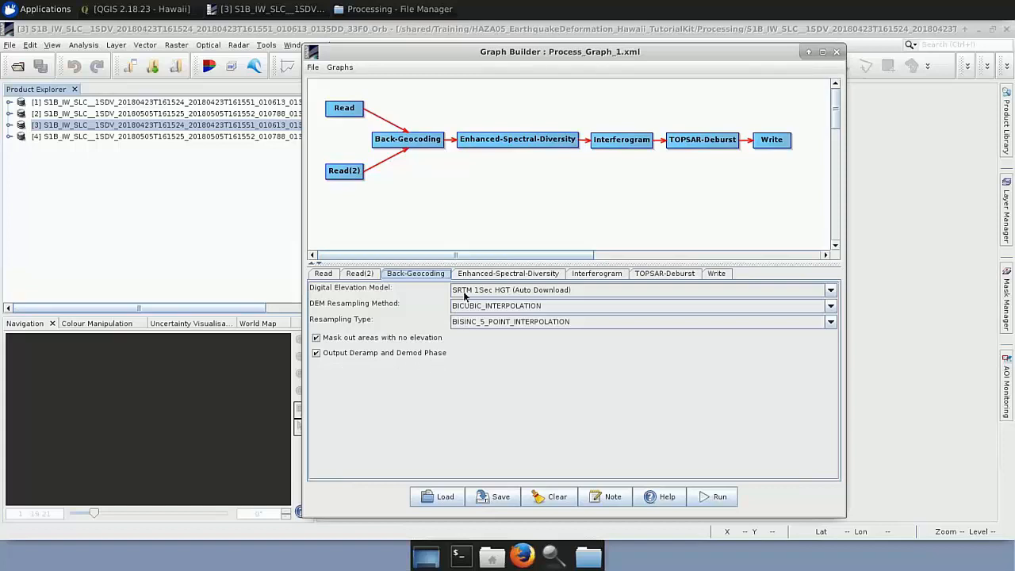
pyautogui.click(529, 275)
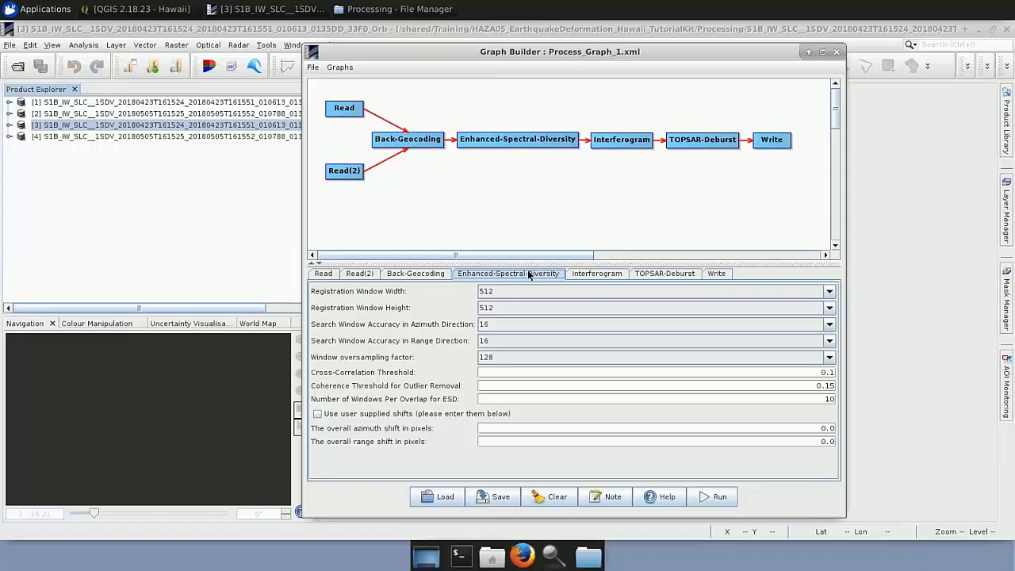
# Set the Interferogram operator's Coherence Range Window Size to 18.
pyautogui.click(596, 274)
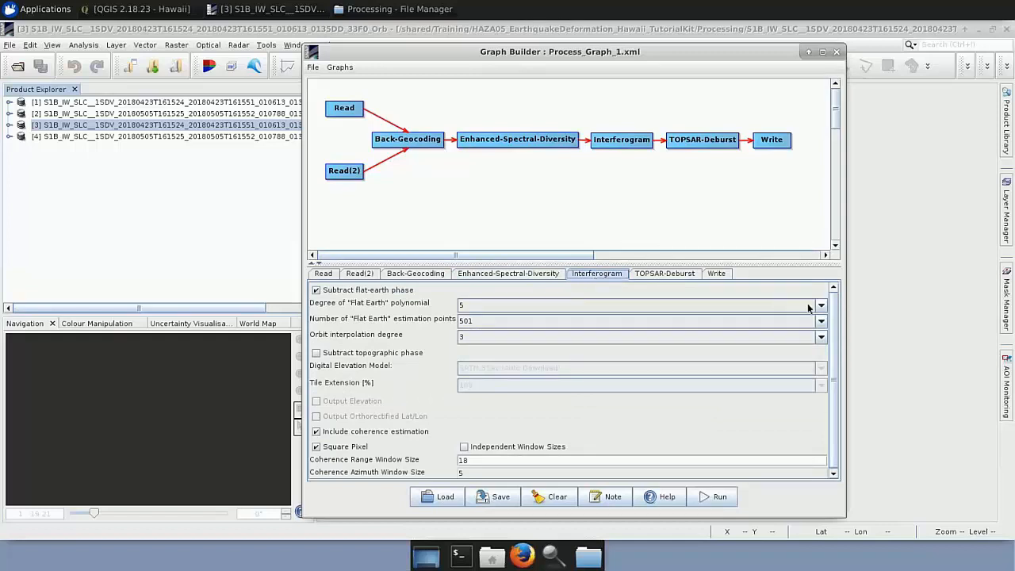
pyautogui.moveTo(833, 313); pyautogui.dragTo(833, 343)
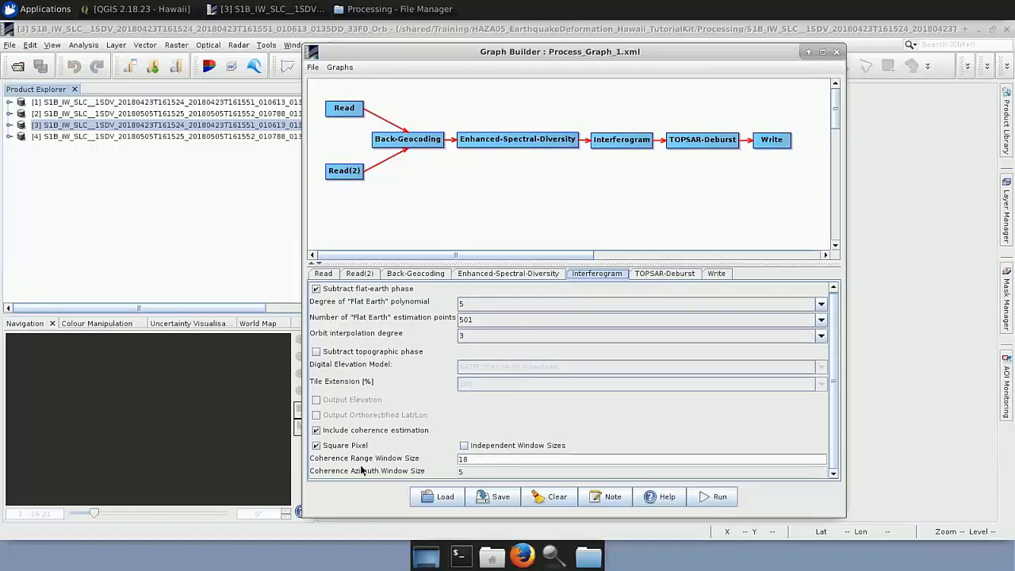
pyautogui.doubleClick(476, 459)
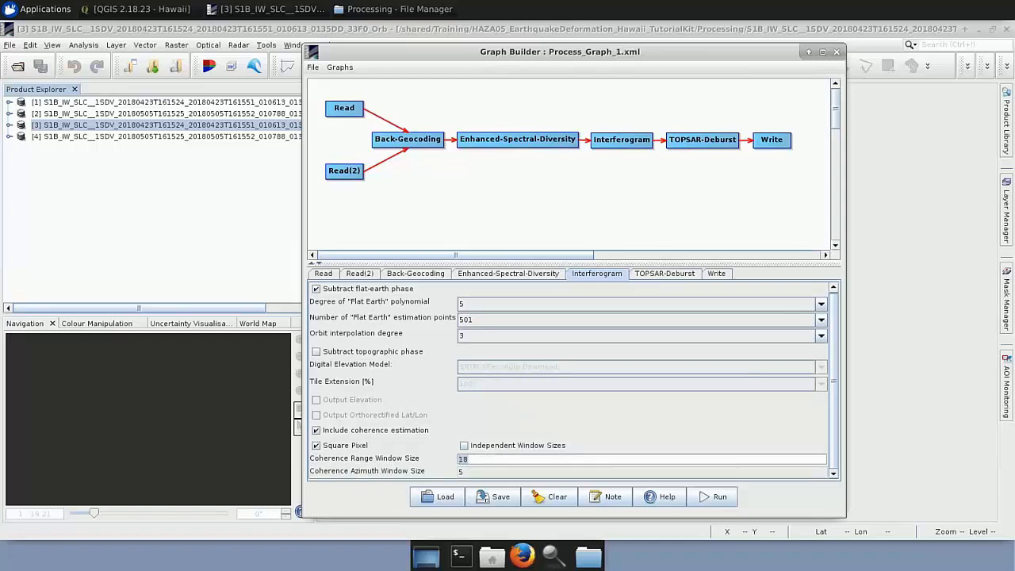
pyautogui.write('18')
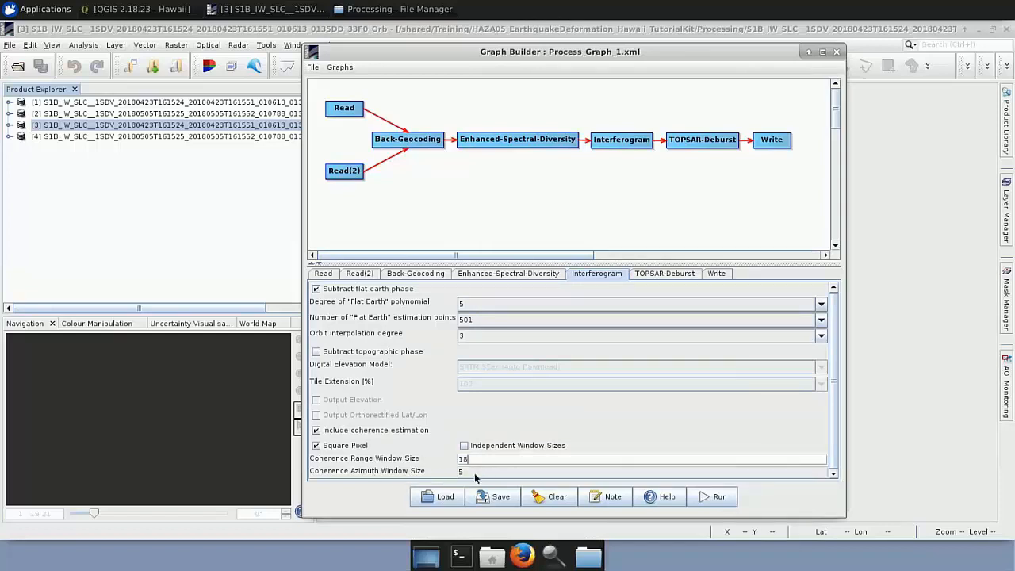
# Review the TOPSAR-Deburst polarisation and the Write operator's target product name, format and directory.
pyautogui.click(637, 273)
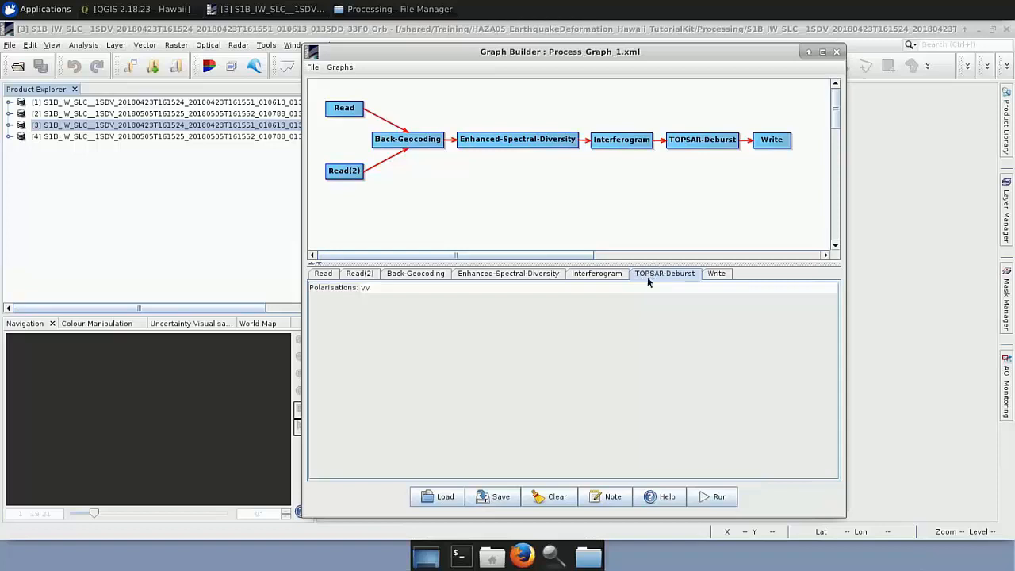
pyautogui.click(717, 275)
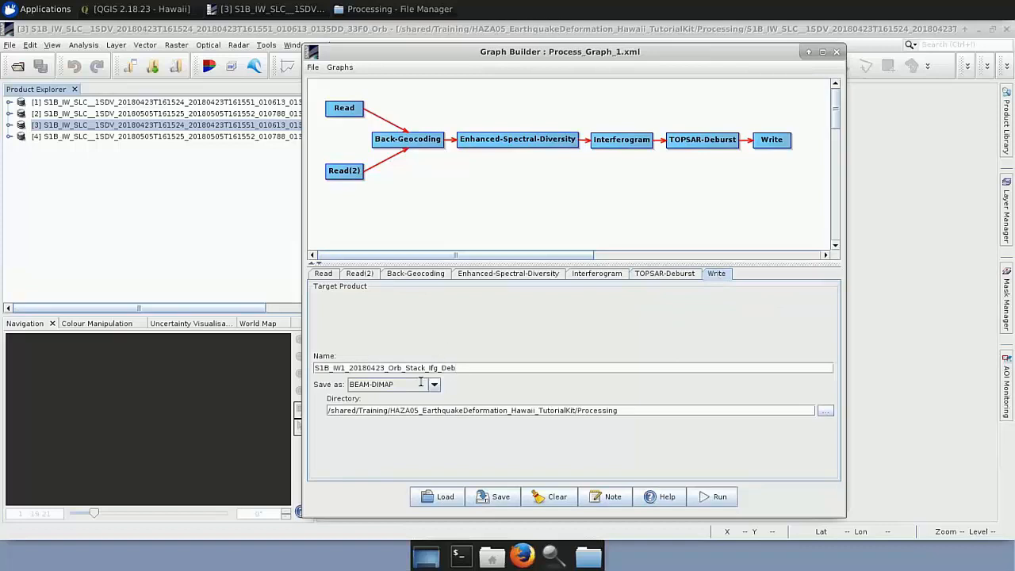
pyautogui.click(472, 370)
# Open the save dialog for Process_Graph_1.xml, cancel it and close the Graph Builder.
pyautogui.click(500, 496)
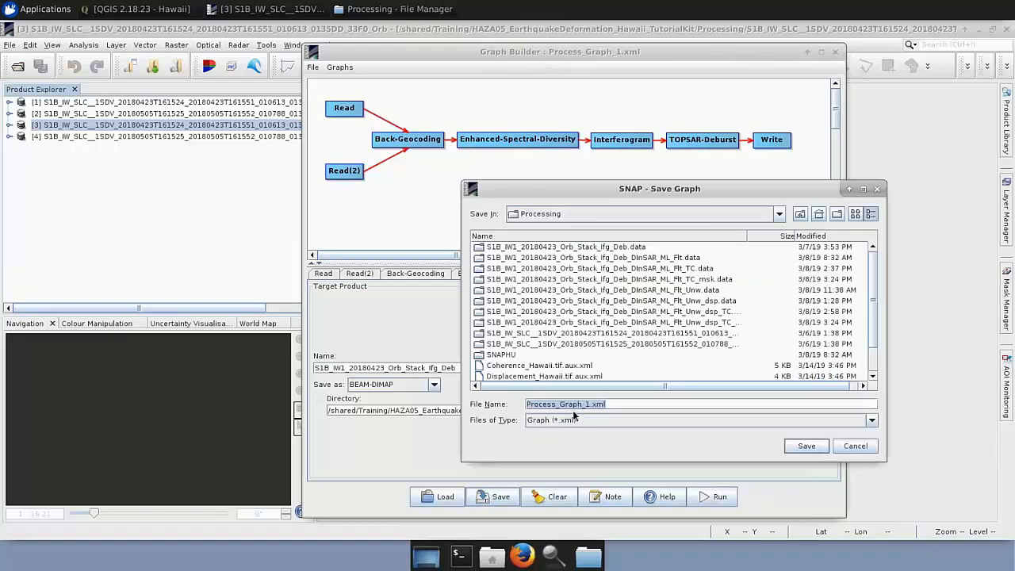
pyautogui.click(848, 452)
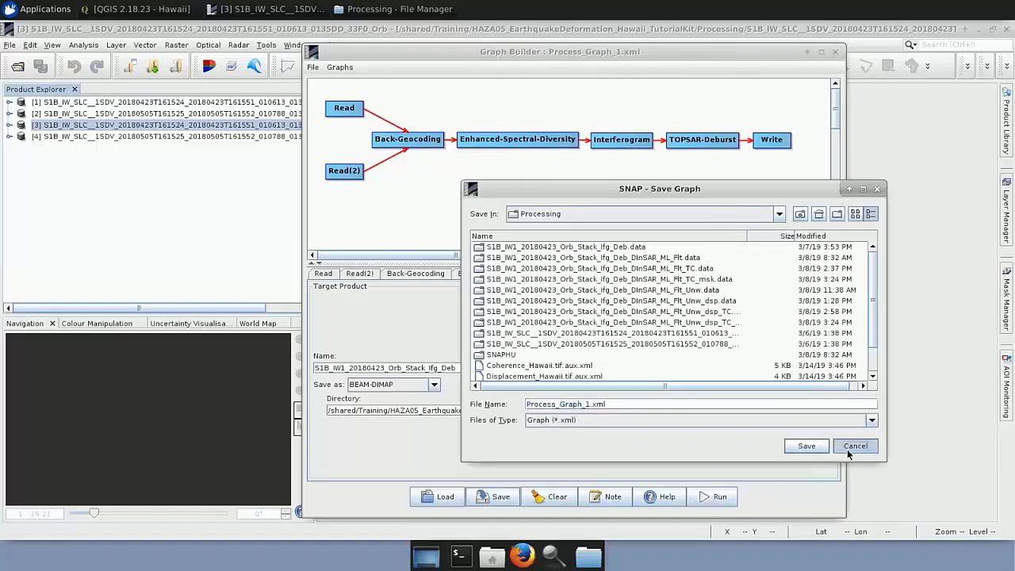
pyautogui.click(836, 52)
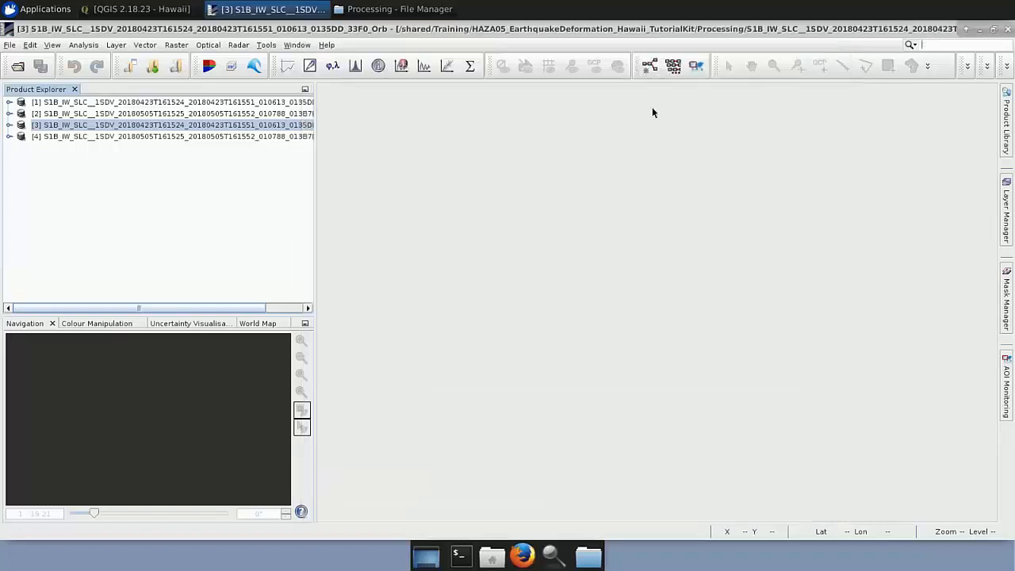
# Switch to the File Manager and add S1B_IW1_20180423_Orb_Stack_Ifg_Deb.dim from the Processing folder to SNAP's product list.
pyautogui.click(376, 11)
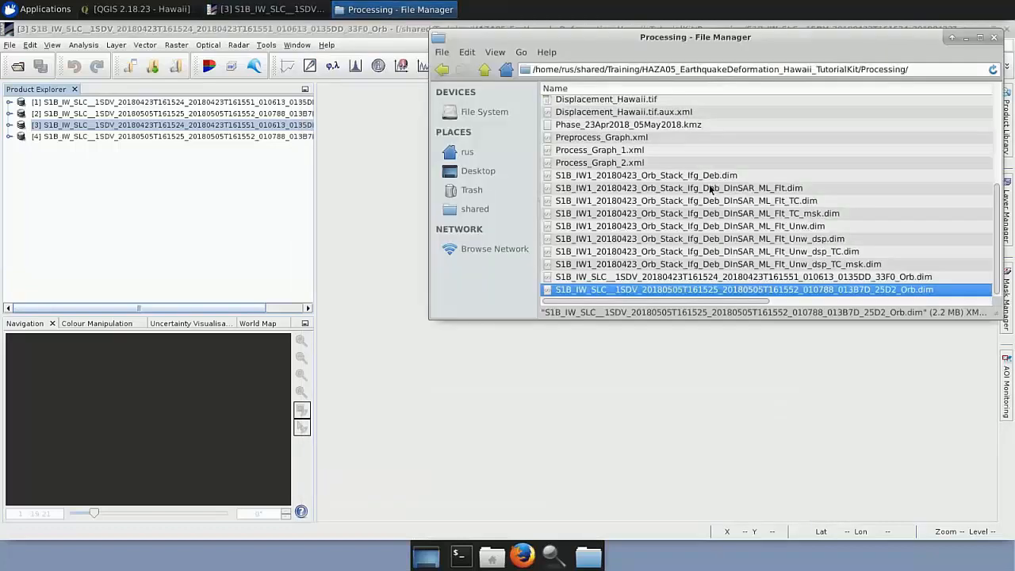
pyautogui.click(675, 178)
pyautogui.moveTo(674, 178); pyautogui.dragTo(3, 168)
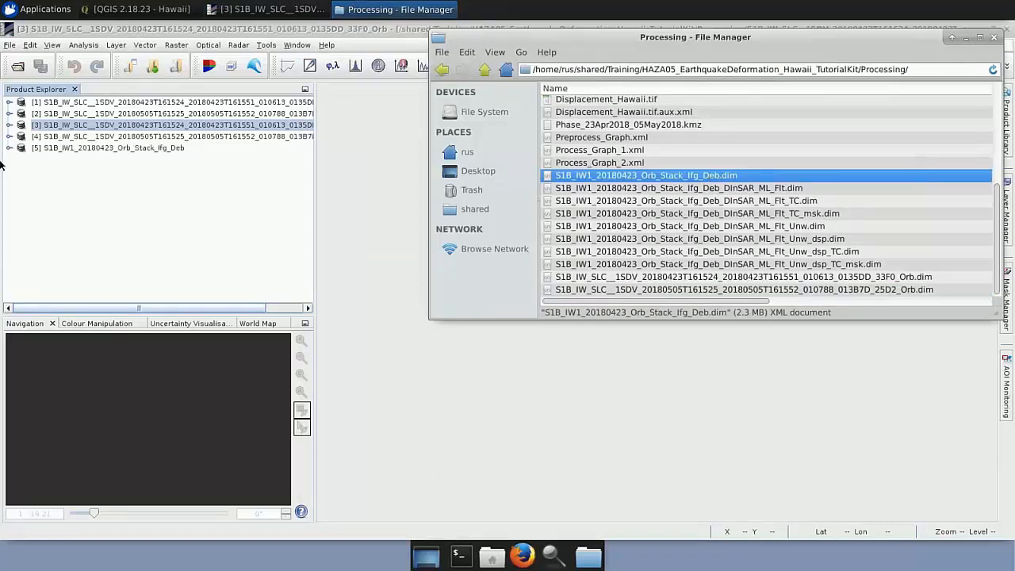
# Display the Phase_ifg_IW1_VV and coh_IW1_VV bands of the S1B_IW1_20180423_Orb_Stack_Ifg_Deb product.
pyautogui.click(9, 148)
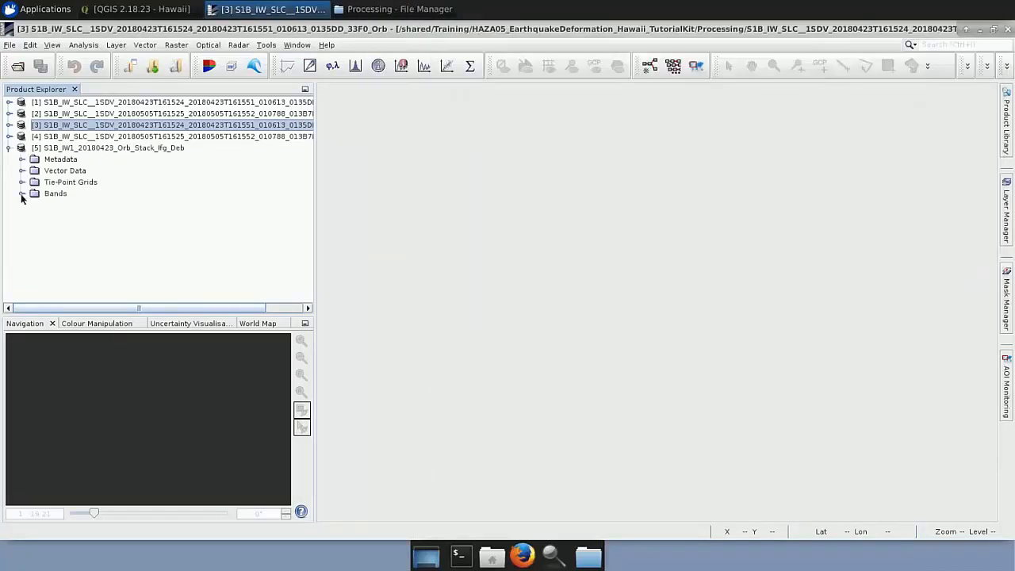
pyautogui.click(22, 194)
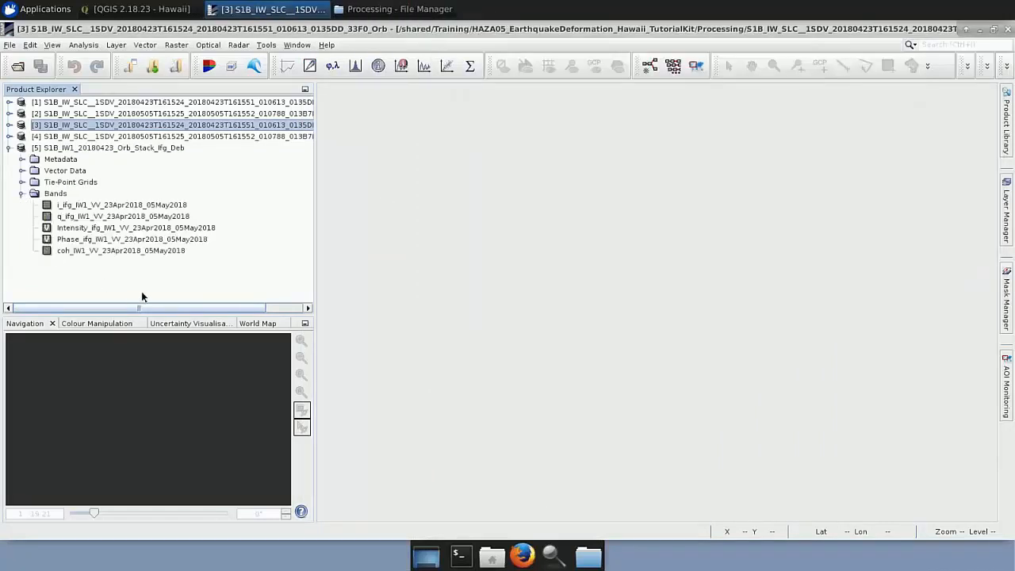
pyautogui.doubleClick(113, 239)
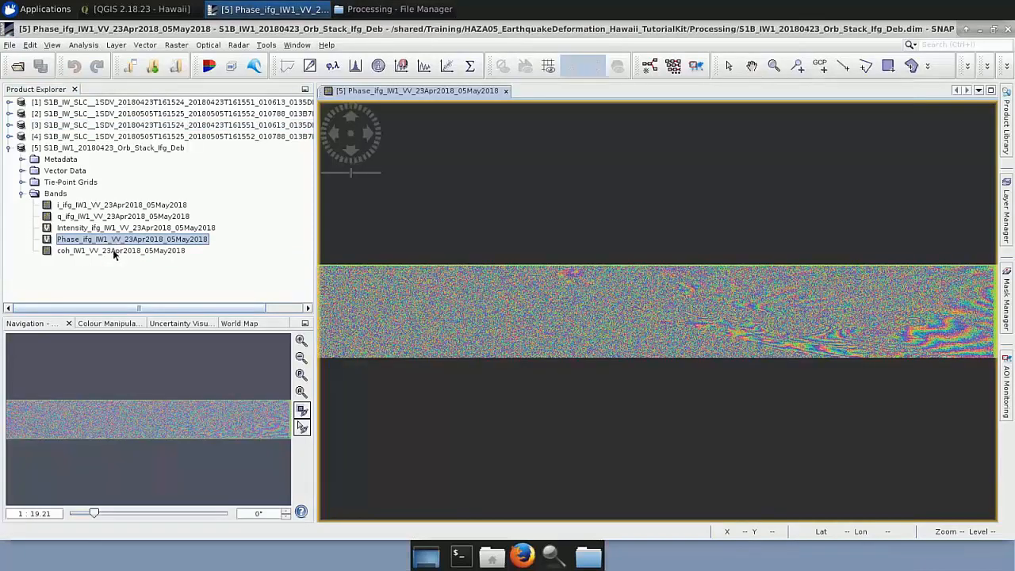
pyautogui.doubleClick(114, 251)
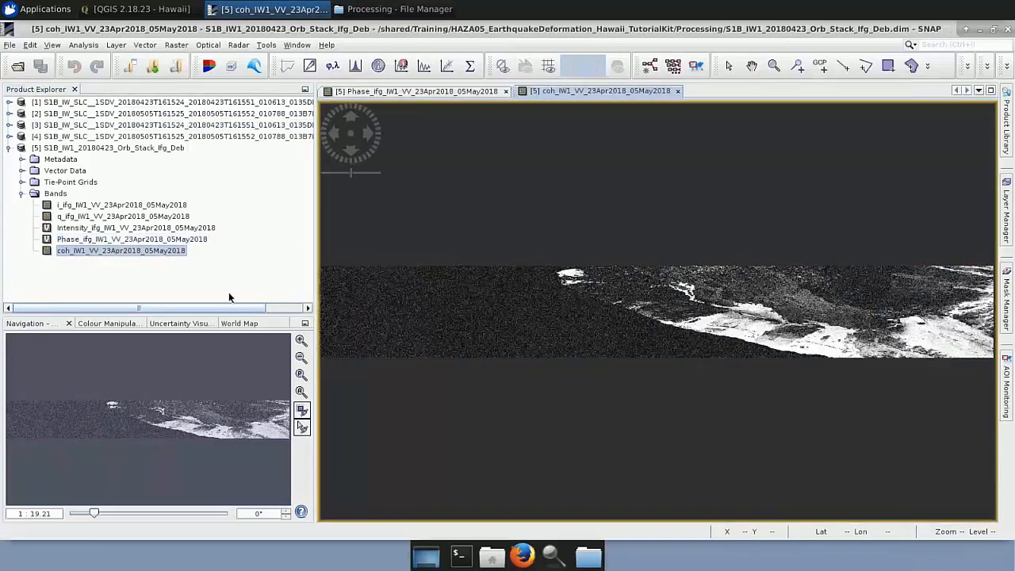
# Examine the coherence band's histogram and collapse the interferogram product's tree.
pyautogui.click(122, 323)
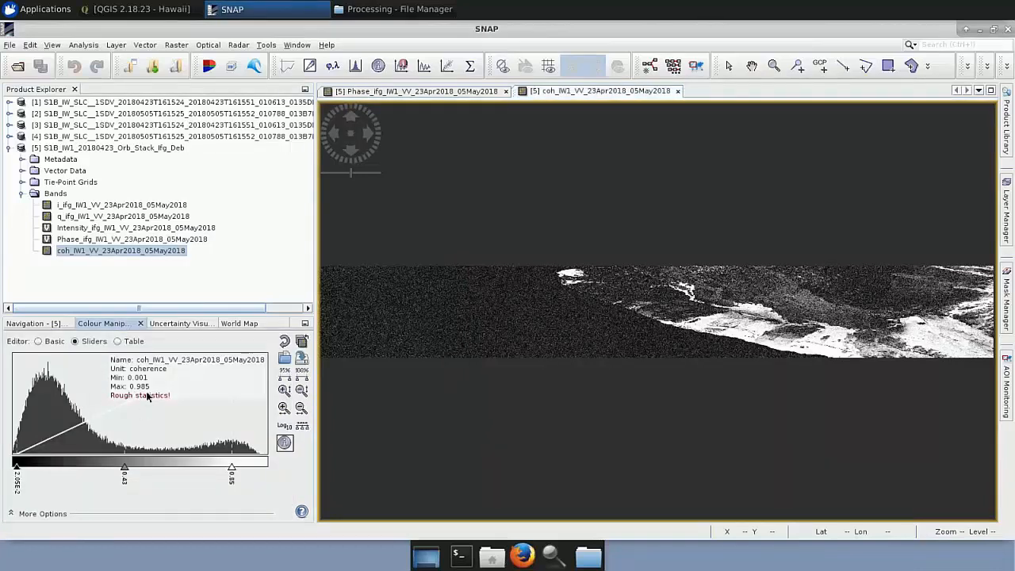
pyautogui.click(22, 194)
pyautogui.click(9, 148)
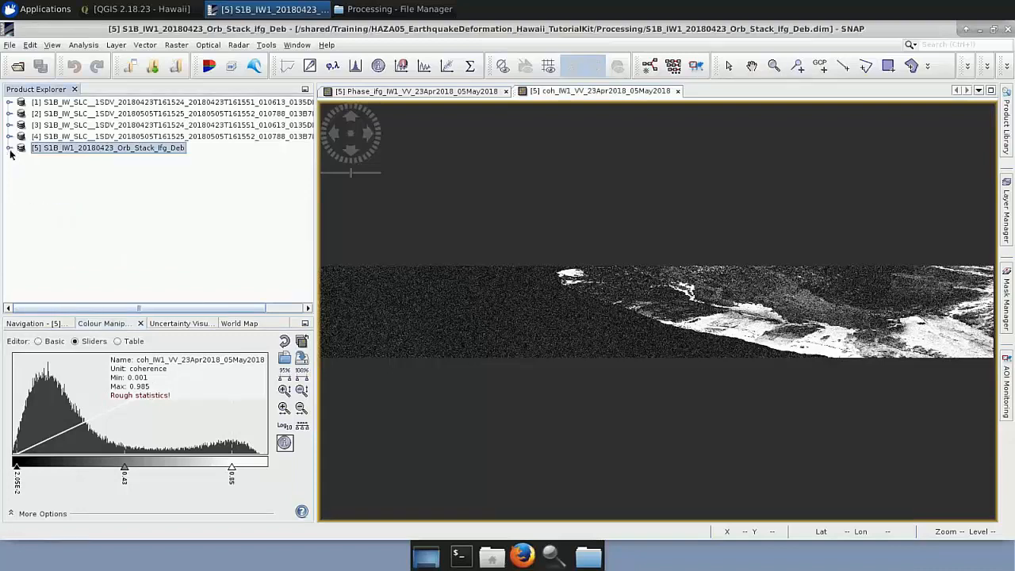
# Open the Graph Builder for the debursted interferogram product and widen its window.
pyautogui.click(277, 46)
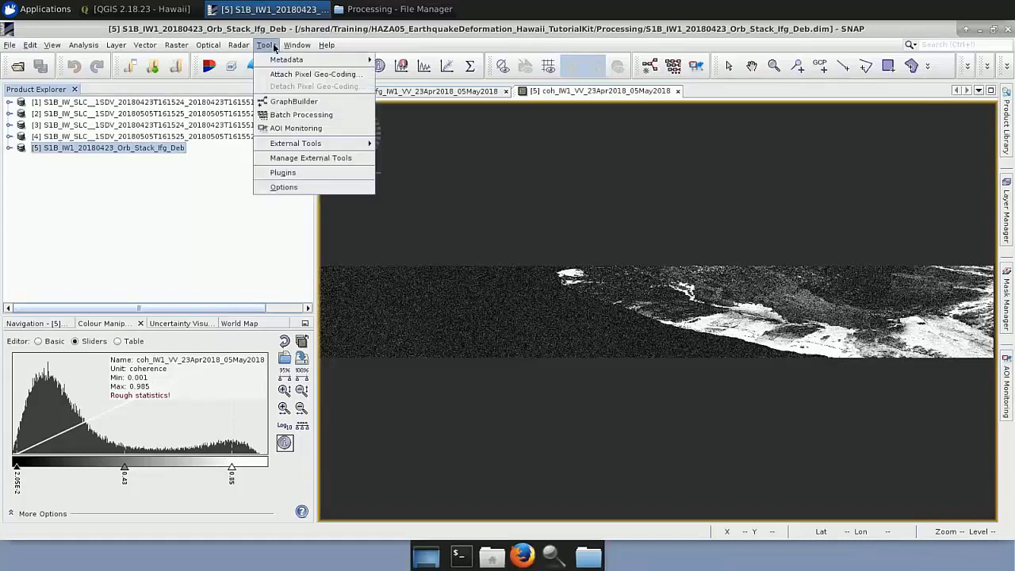
pyautogui.click(279, 104)
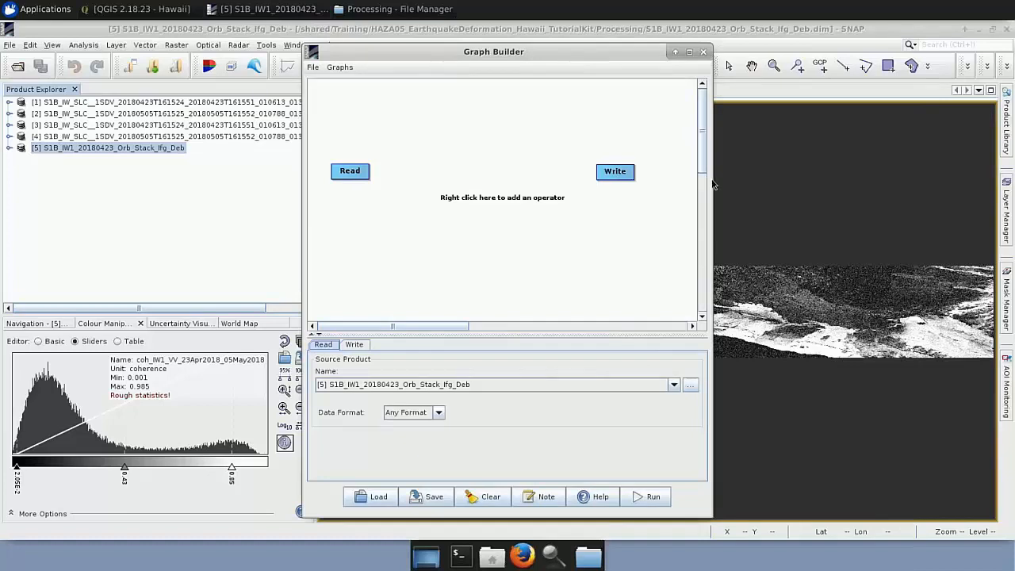
pyautogui.moveTo(714, 184); pyautogui.dragTo(817, 188)
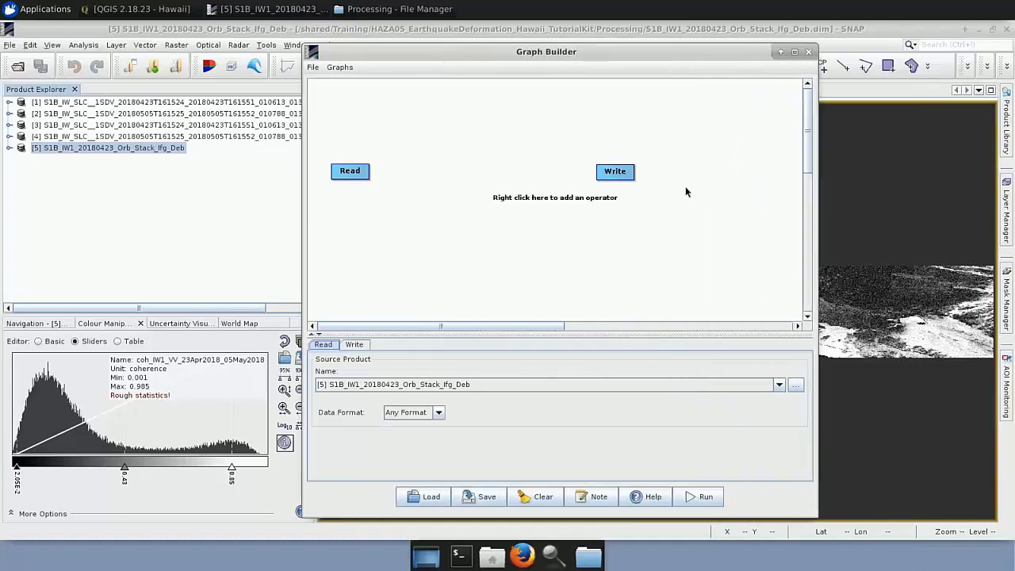
pyautogui.rightClick(388, 220)
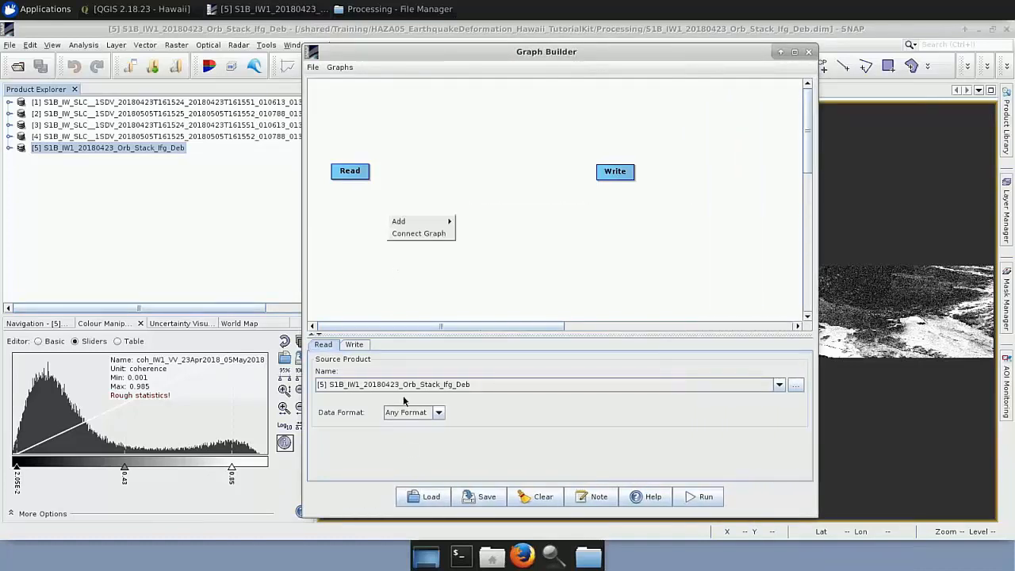
# Load the graph Process_Graph_2.xml from the Processing folder.
pyautogui.click(418, 497)
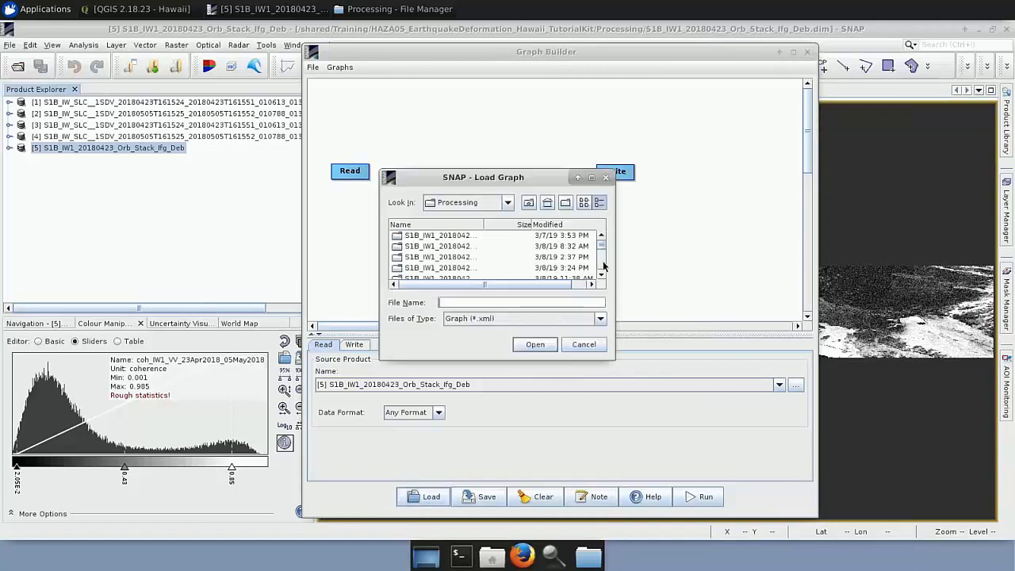
pyautogui.scroll(-3, 599, 273)
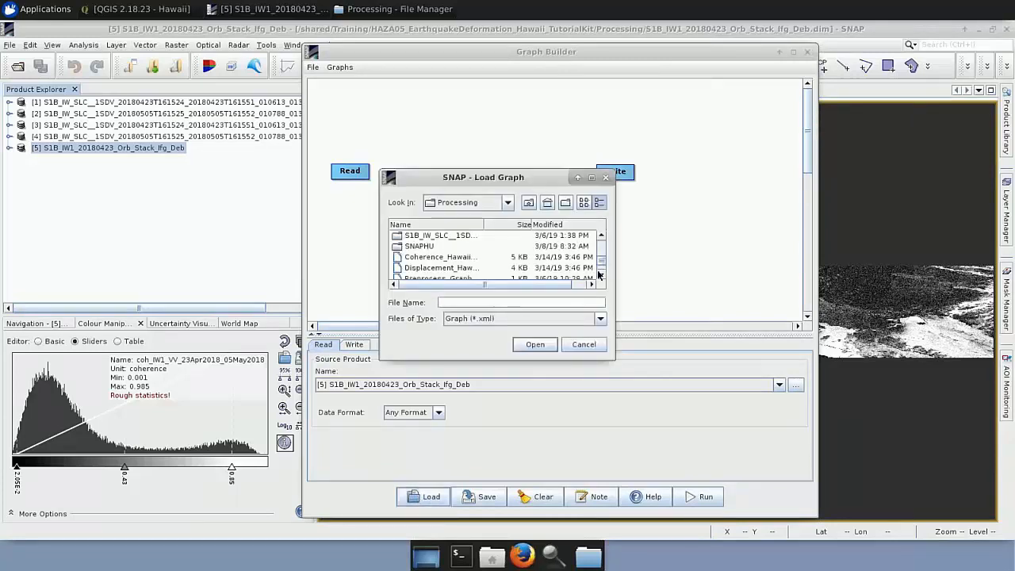
pyautogui.scroll(-3, 599, 273)
pyautogui.click(454, 273)
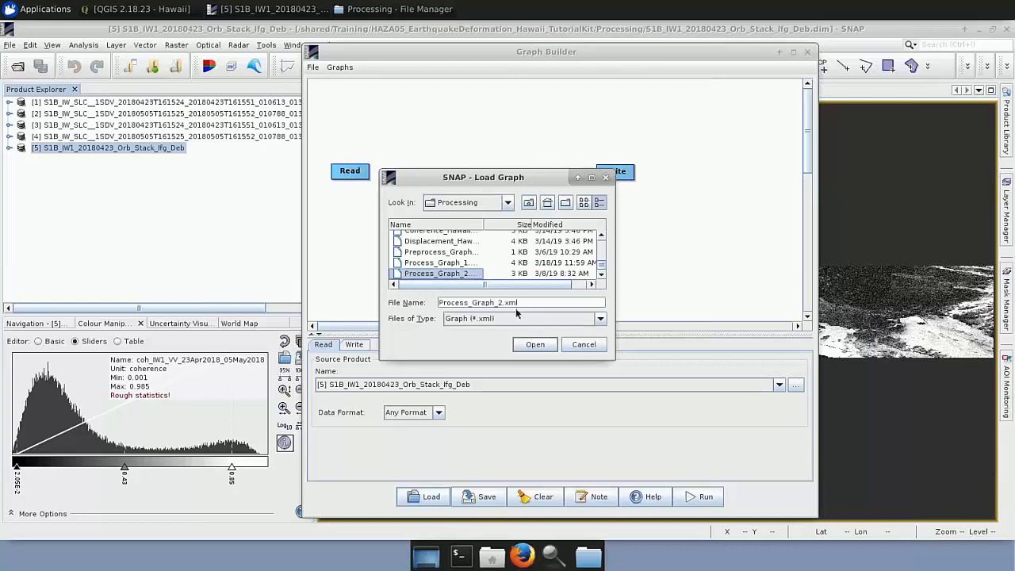
pyautogui.click(535, 344)
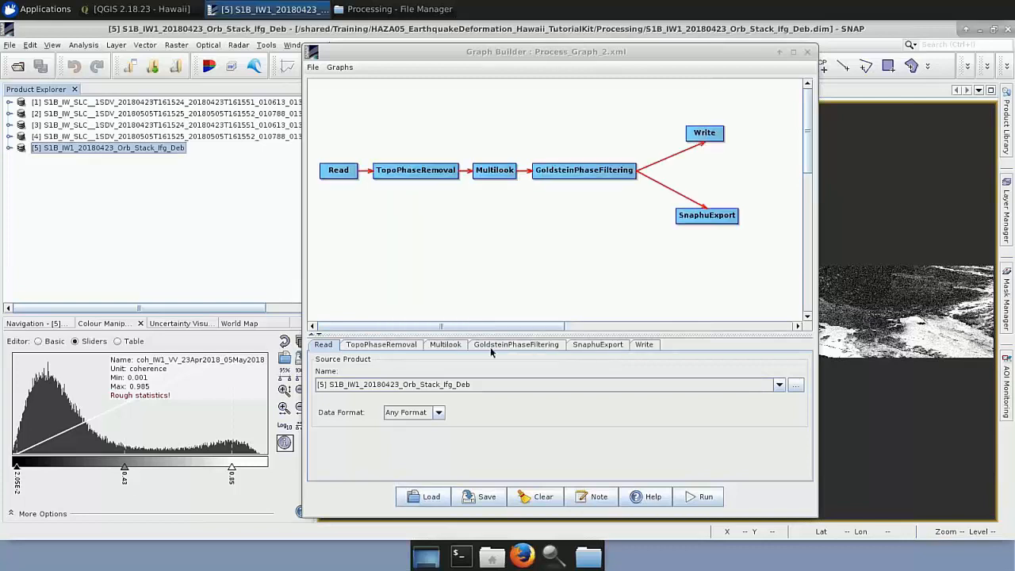
# Enlarge the operator settings area and review the TopoPhaseRemoval, Multilook, GoldsteinPhaseFiltering and Write settings.
pyautogui.moveTo(492, 334); pyautogui.dragTo(493, 269)
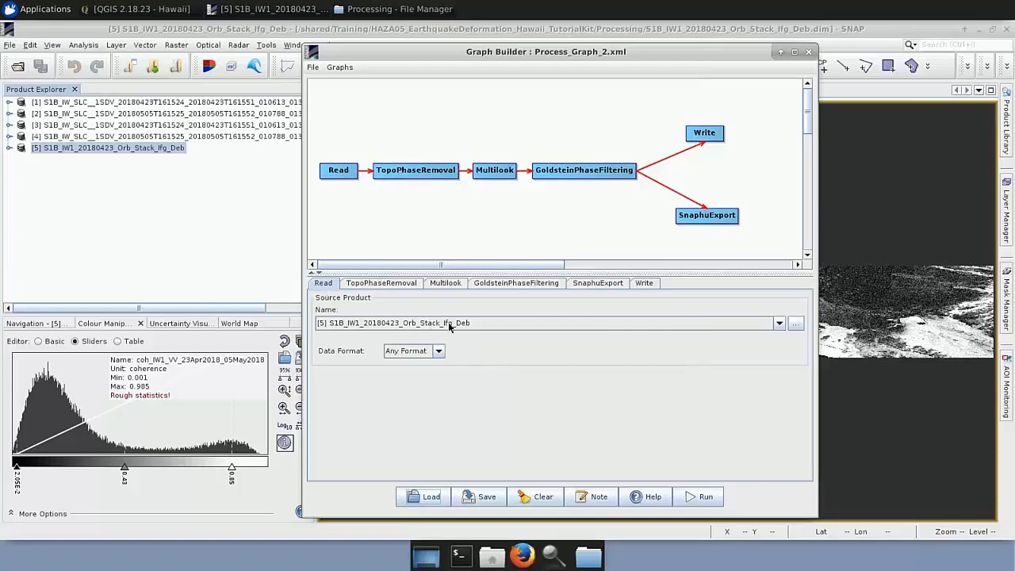
pyautogui.click(381, 288)
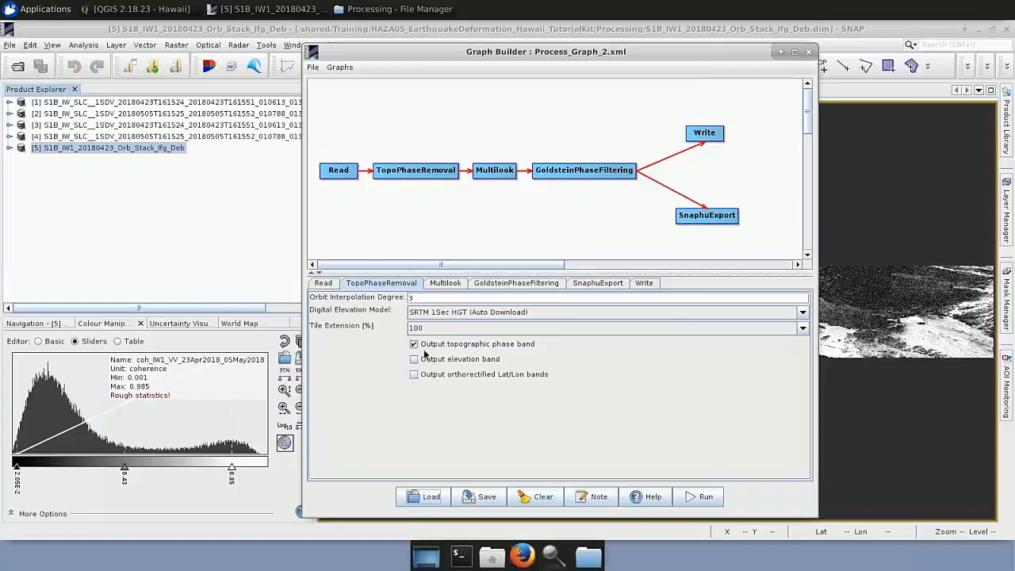
pyautogui.click(443, 289)
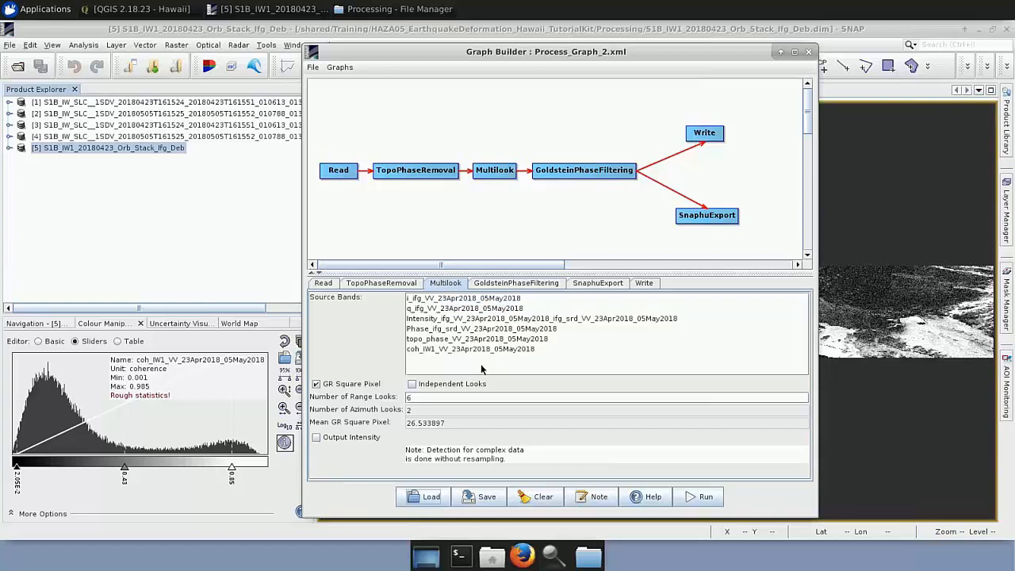
pyautogui.click(410, 399)
pyautogui.click(543, 285)
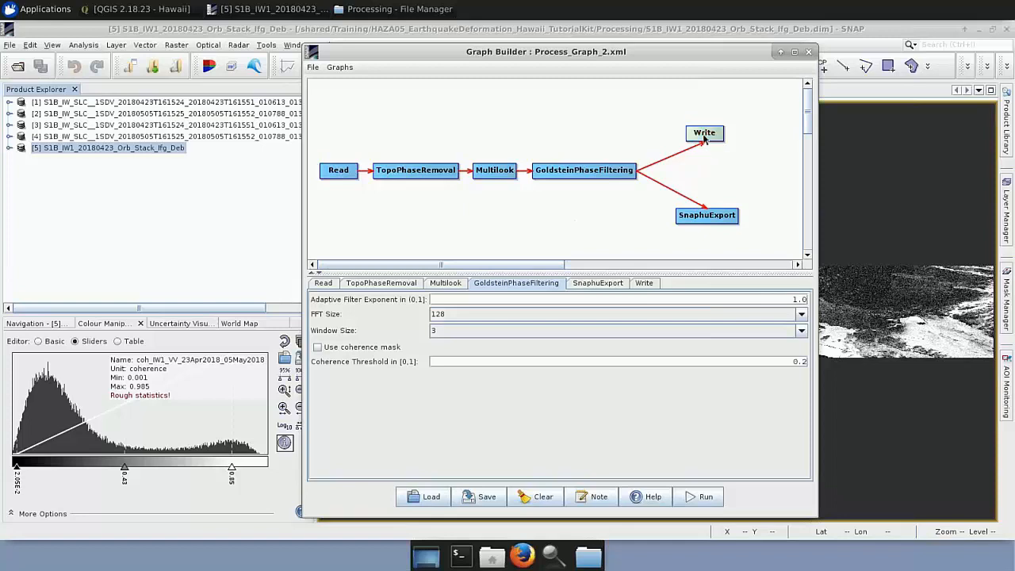
pyautogui.click(647, 285)
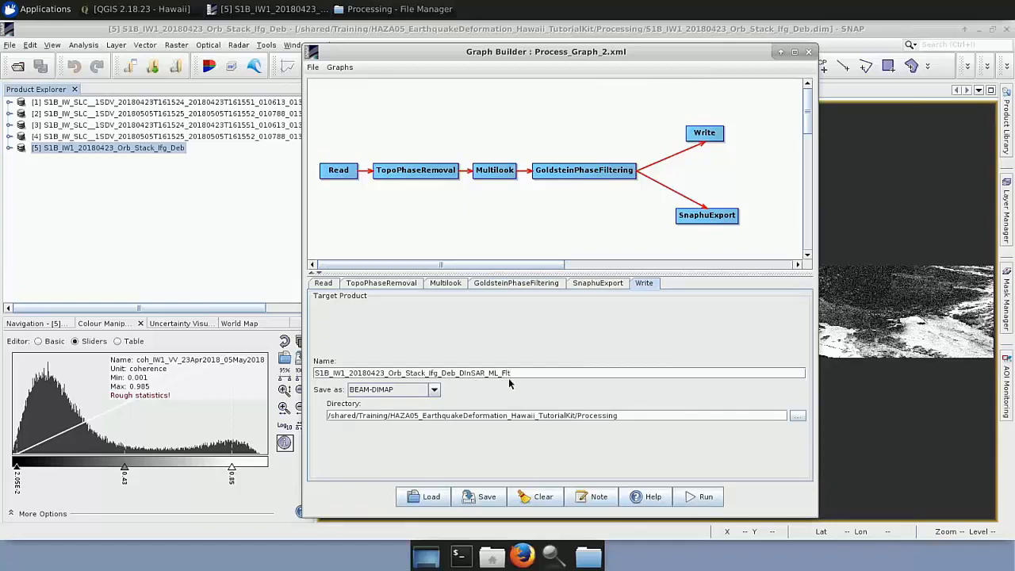
# Inspect the SnaphuExport settings and try choosing SNAPHU in the Processing folder as the target folder.
pyautogui.click(709, 225)
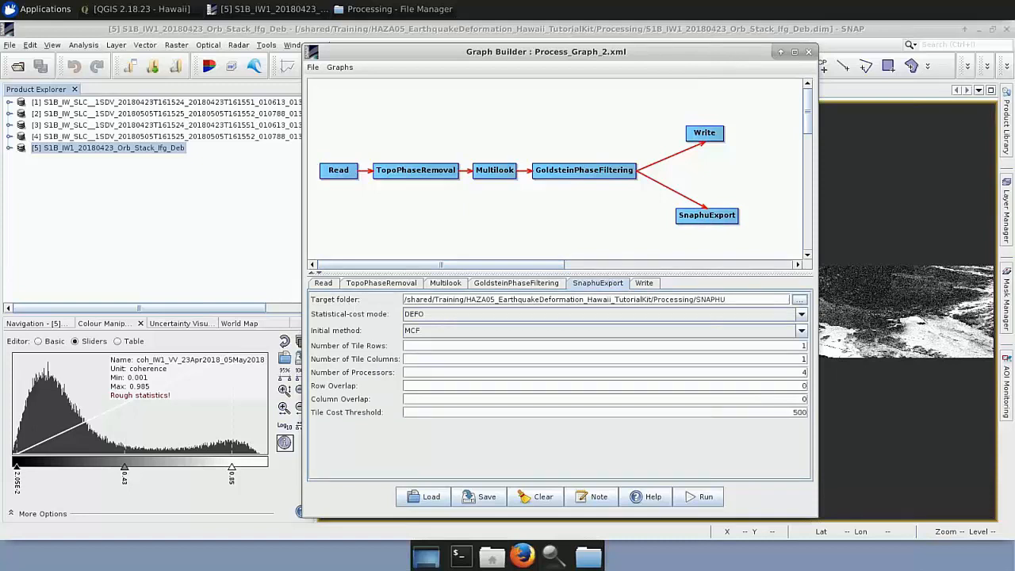
pyautogui.click(799, 300)
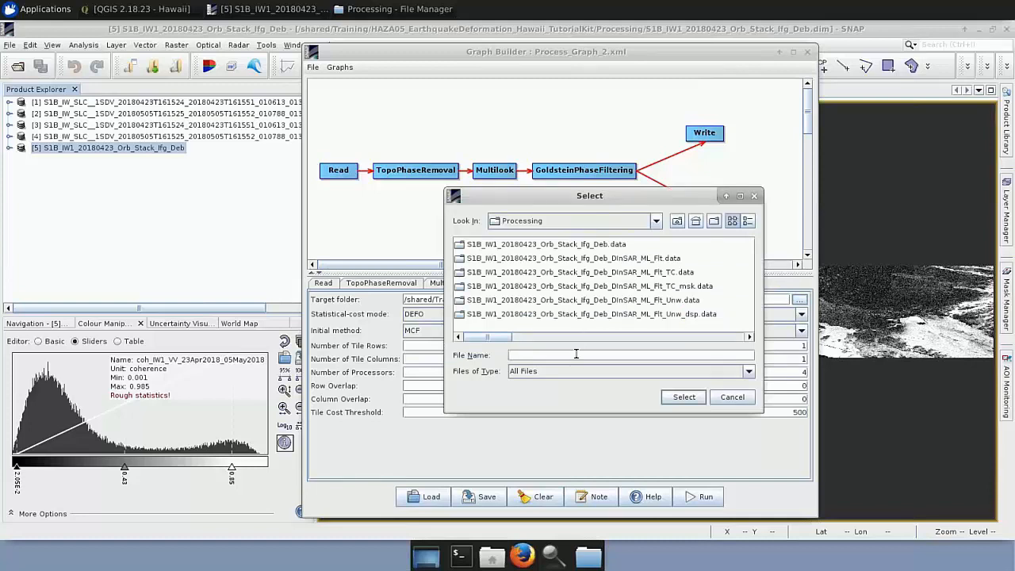
pyautogui.write('SNAPHU')
pyautogui.click(723, 396)
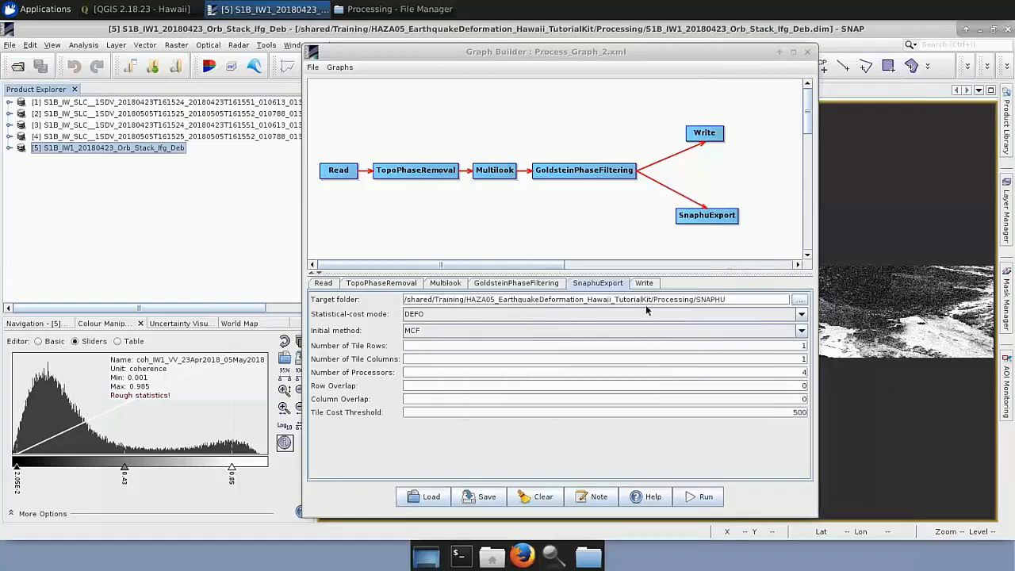
pyautogui.moveTo(731, 303); pyautogui.dragTo(696, 300)
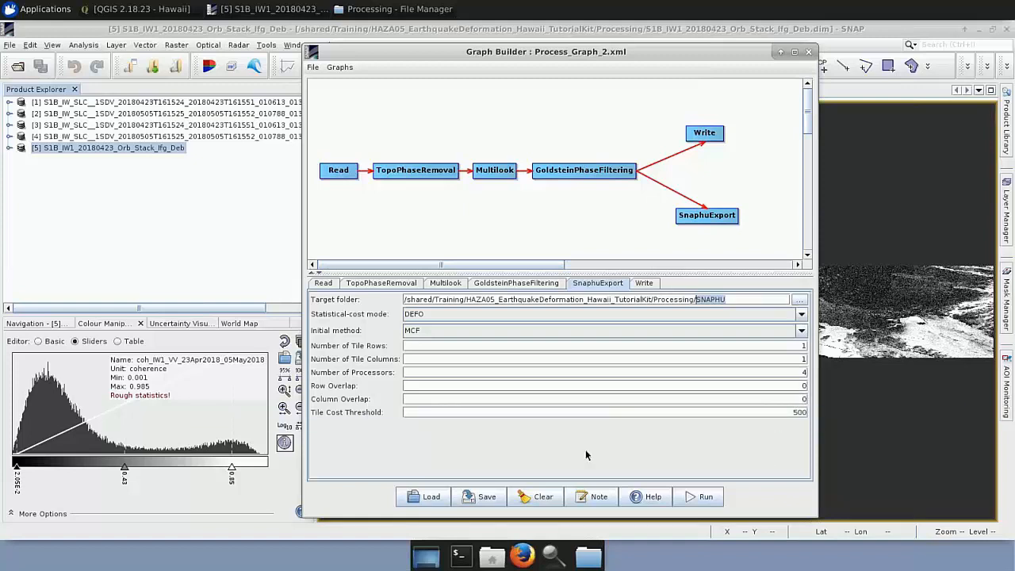
# Open the save dialog for Process_Graph_2.xml, cancel it and close the Graph Builder.
pyautogui.click(480, 496)
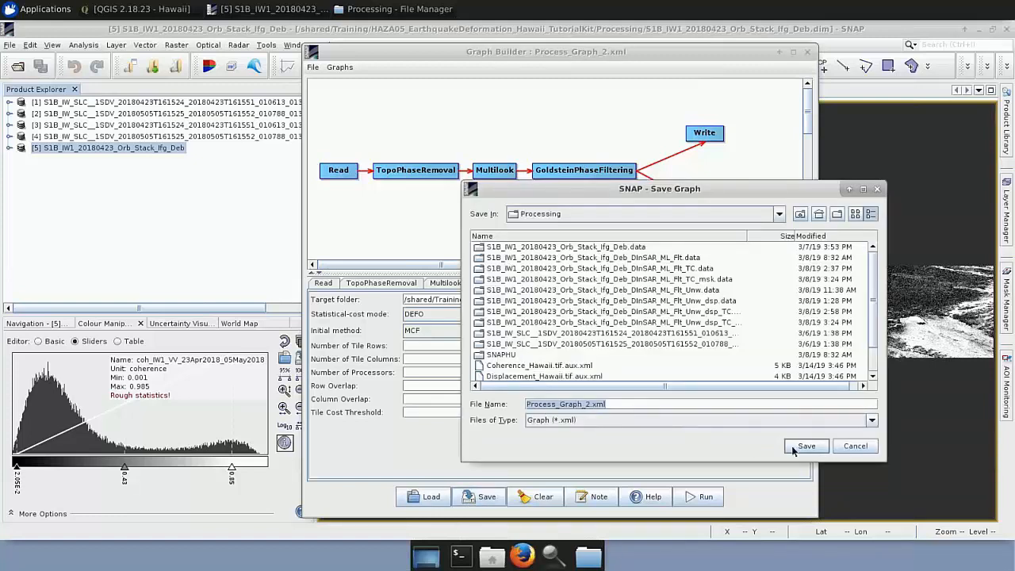
pyautogui.click(855, 447)
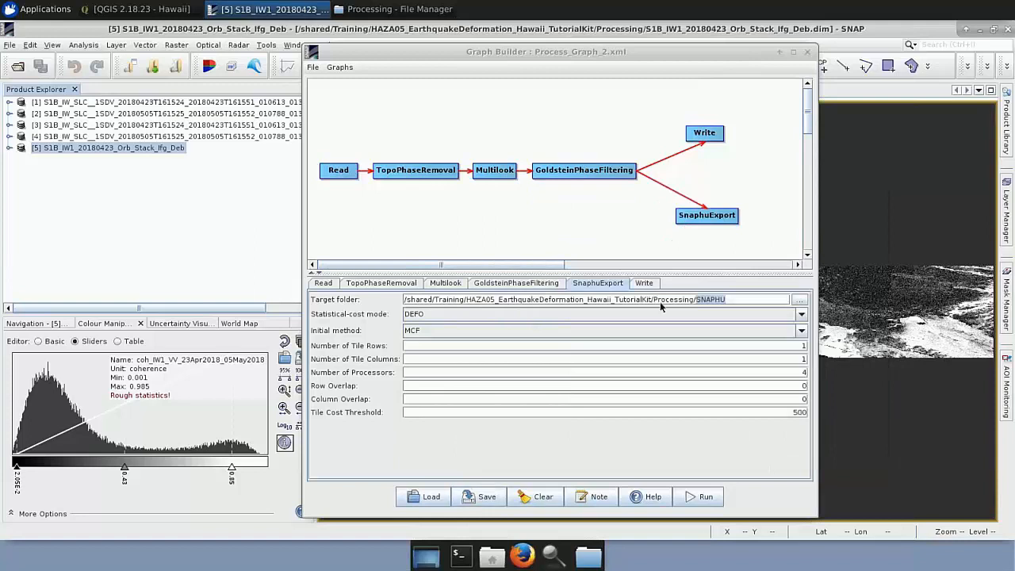
pyautogui.click(808, 52)
# Add S1B_IW1_20180423_Orb_Stack_Ifg_Deb_DInSAR_ML_Flt.dim from the File Manager to SNAP's product list and expand the product.
pyautogui.click(368, 9)
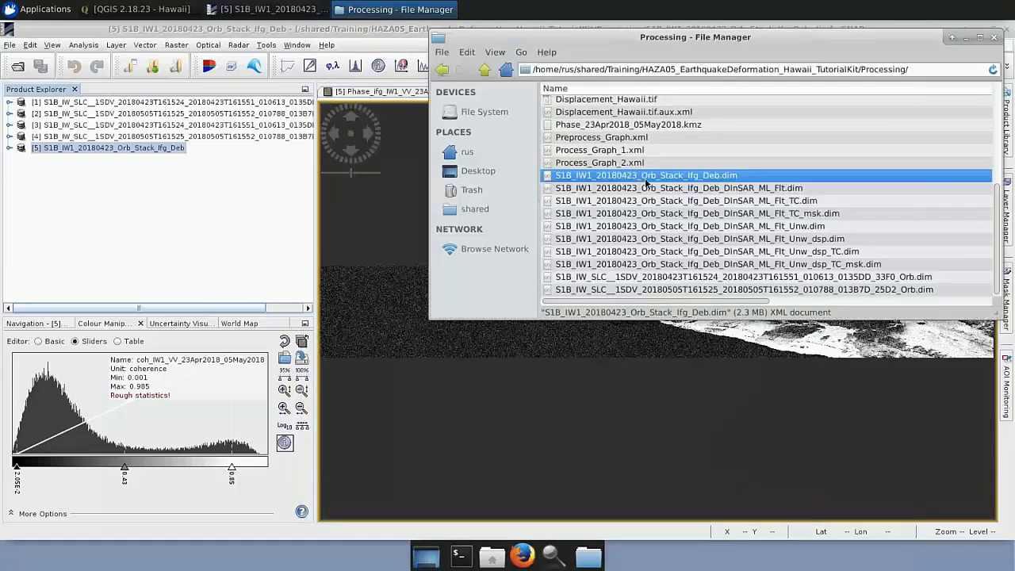
pyautogui.click(648, 188)
pyautogui.moveTo(644, 201); pyautogui.dragTo(119, 195)
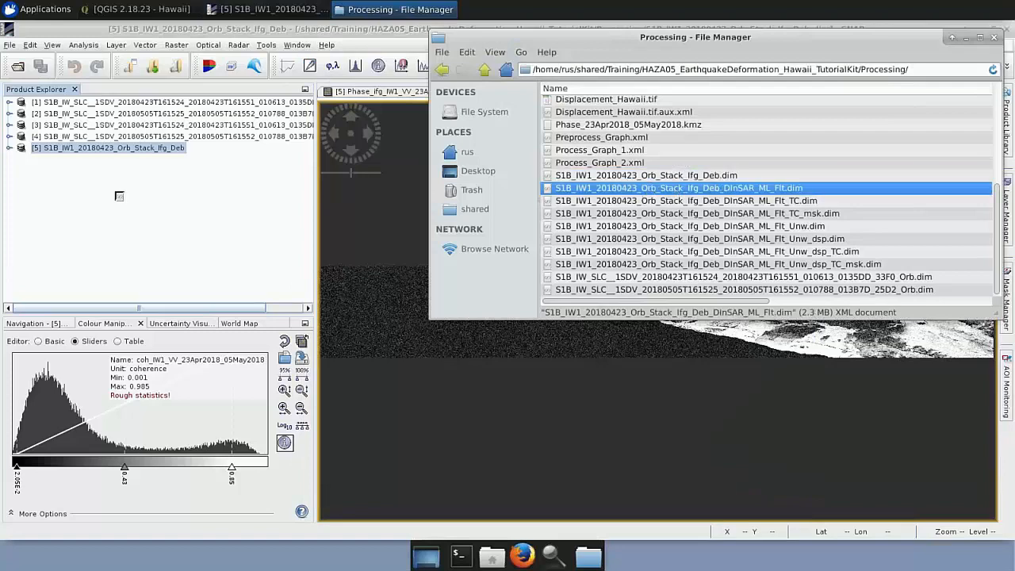
pyautogui.click(10, 159)
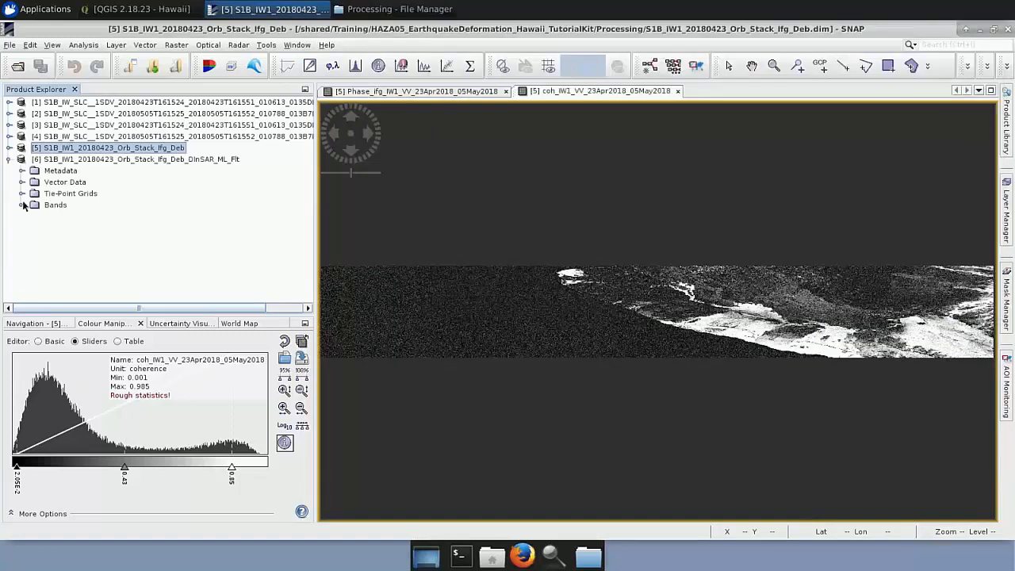
# Close the two open image views and display the Phase_ifg and coh_IW1 bands of the S1B_IW1_20180423_Orb_Stack_Ifg_Deb_DInSAR_ML_Flt product.
pyautogui.click(21, 204)
pyautogui.click(506, 92)
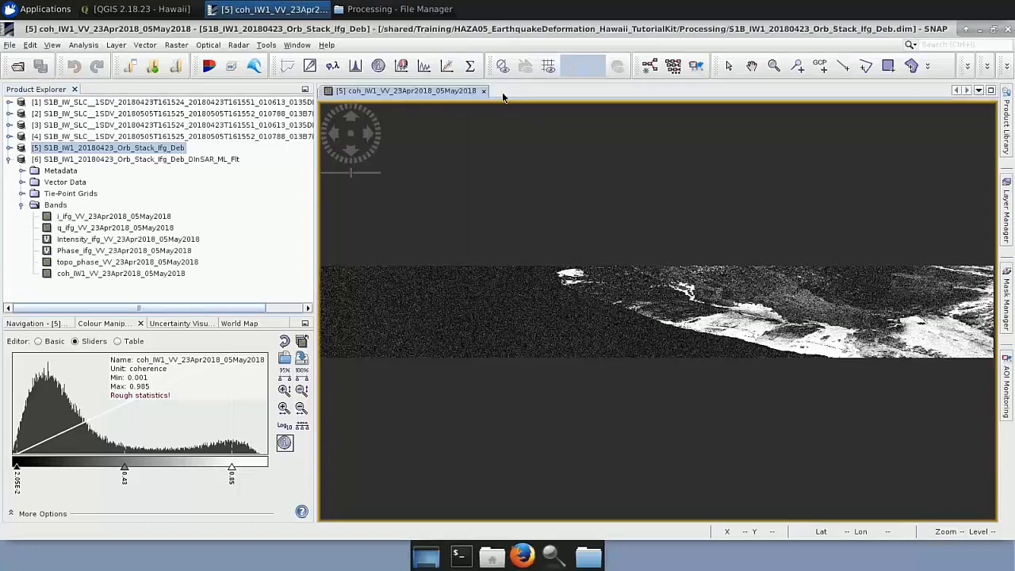
pyautogui.click(483, 92)
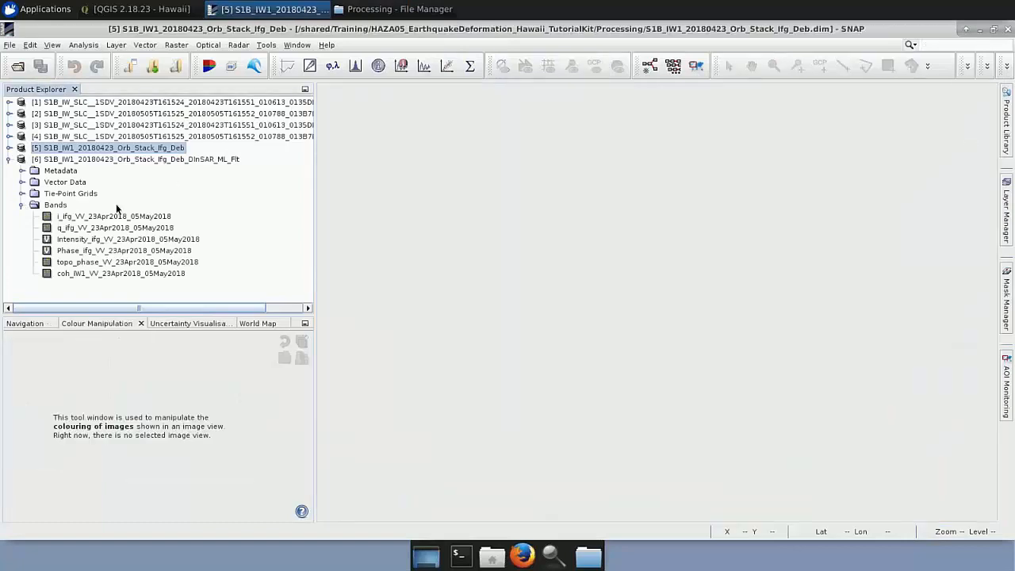
pyautogui.doubleClick(102, 252)
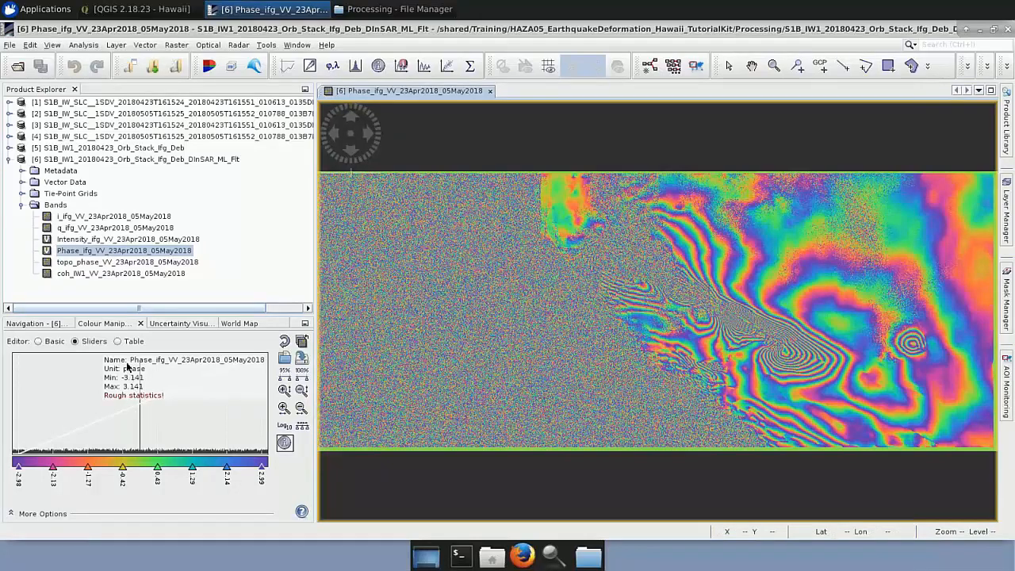
pyautogui.doubleClick(115, 273)
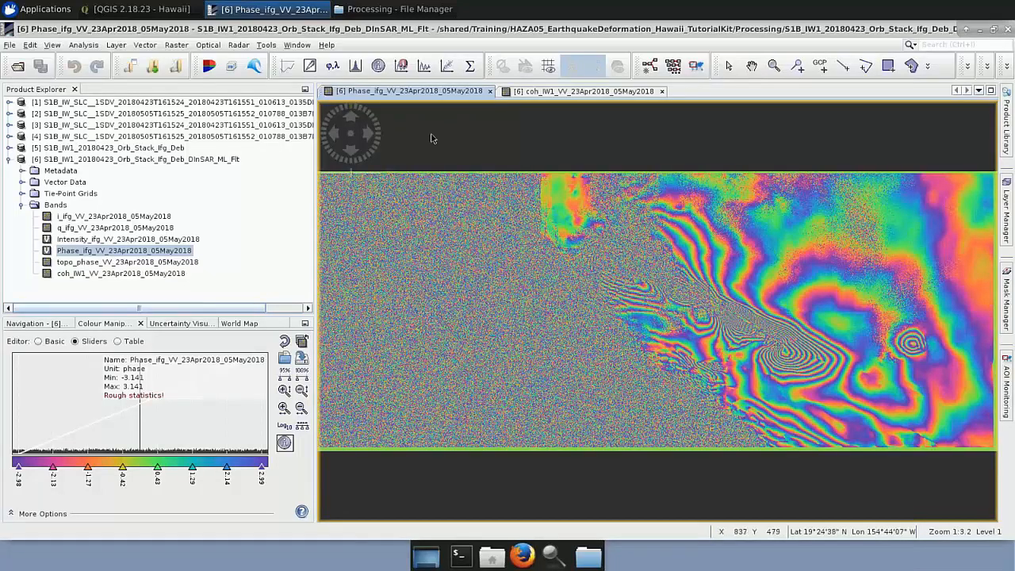
# Switch to the File Manager and open the S1B_IW1_20180423_Orb_Stack_Ifg_Deb_DInSAR_ML_Flt folder inside the SNAPHU folder.
pyautogui.click(403, 8)
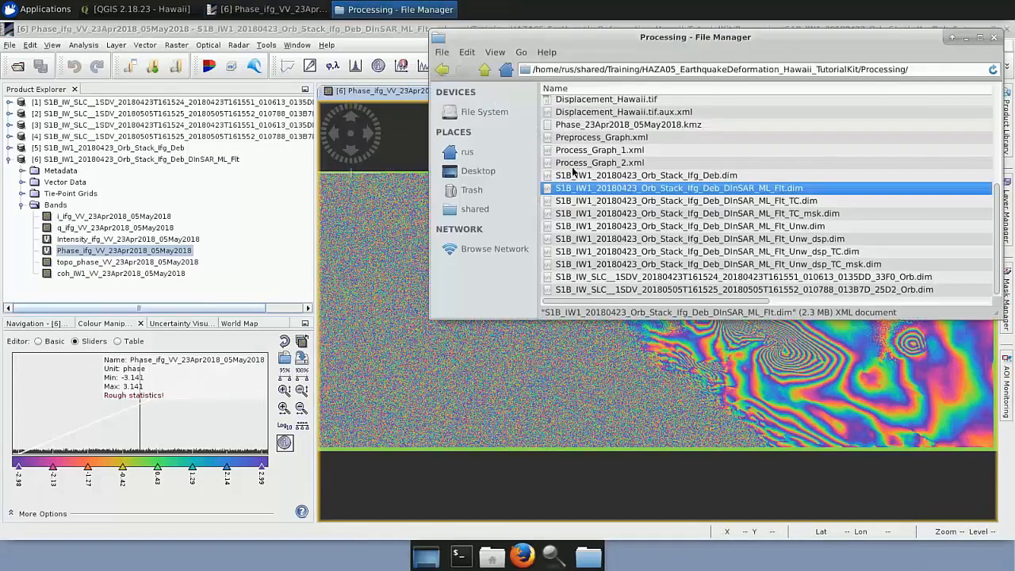
pyautogui.scroll(5, 584, 222)
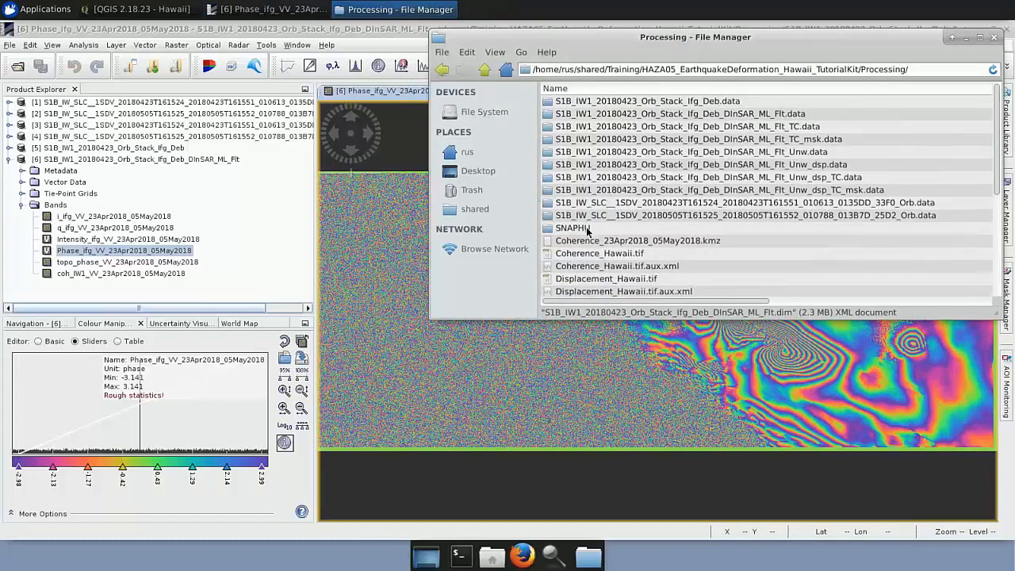
pyautogui.click(587, 229)
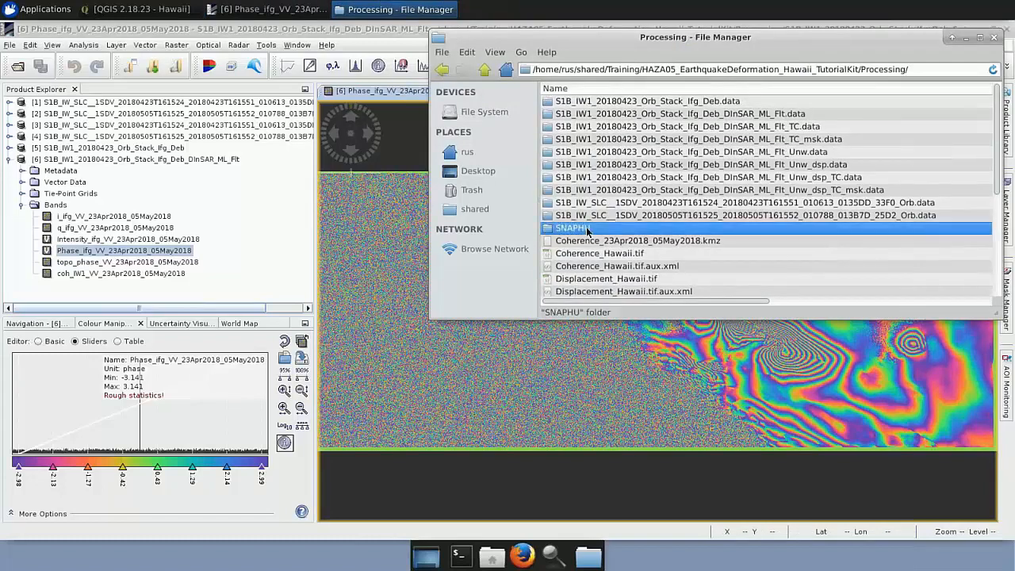
pyautogui.doubleClick(588, 230)
pyautogui.click(600, 109)
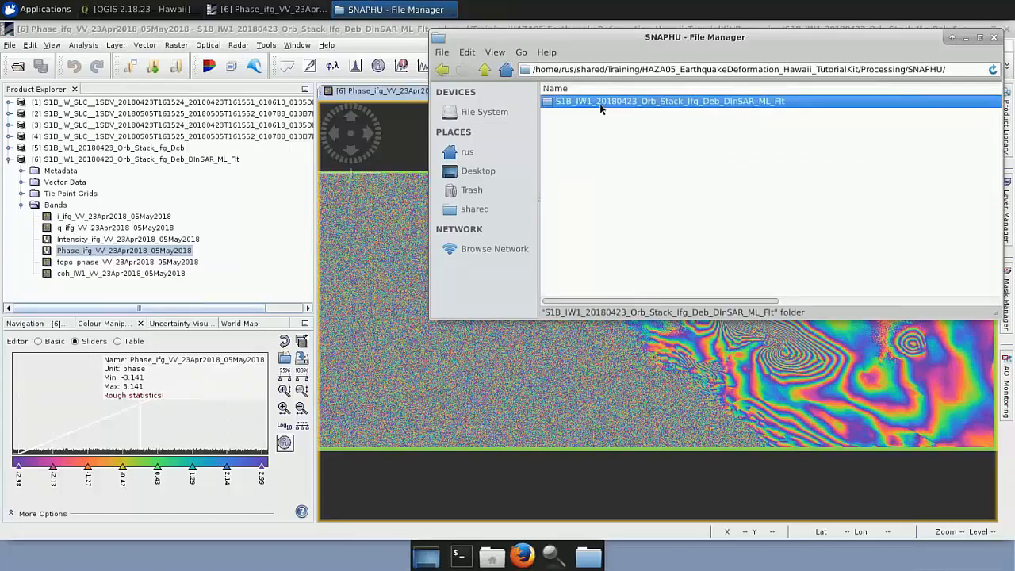
pyautogui.doubleClick(601, 108)
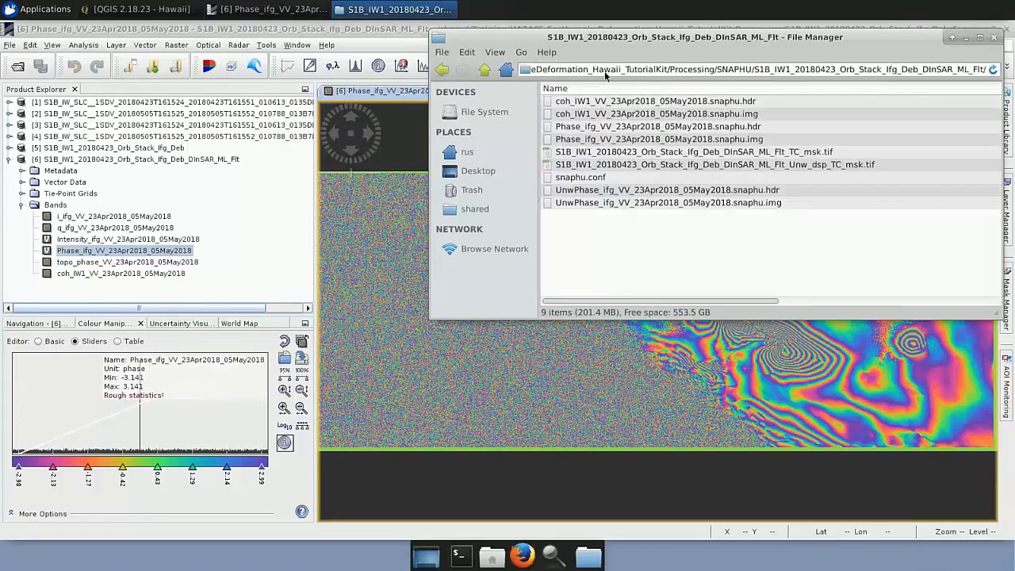
# Open a terminal in the SNAPHU export folder and move its window clear of the file list.
pyautogui.rightClick(611, 253)
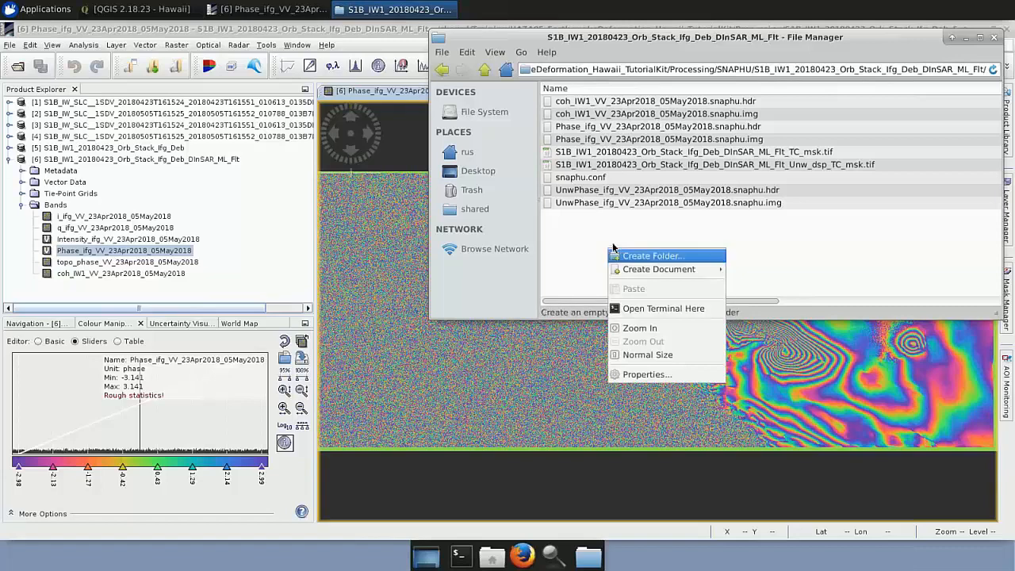
pyautogui.click(690, 309)
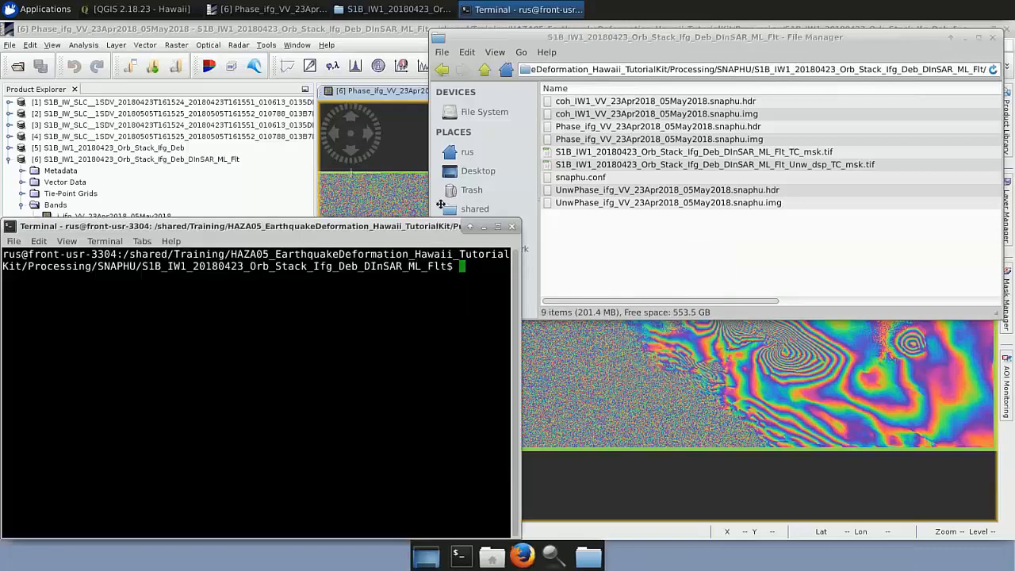
pyautogui.moveTo(441, 204); pyautogui.dragTo(456, 135)
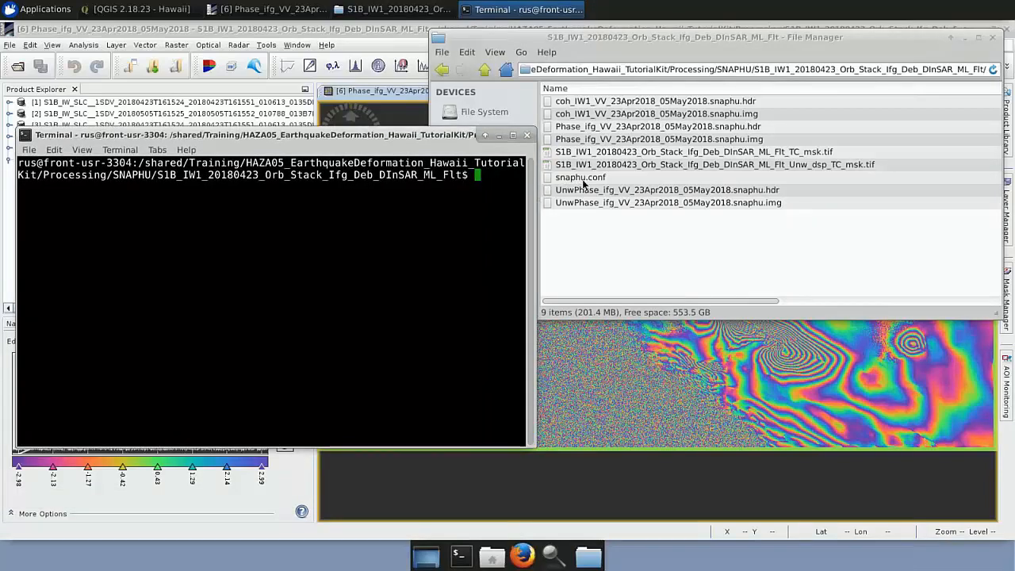
# Open snaphu.conf in the text editor, comment out the LOGFILE line with # and save the file.
pyautogui.doubleClick(583, 179)
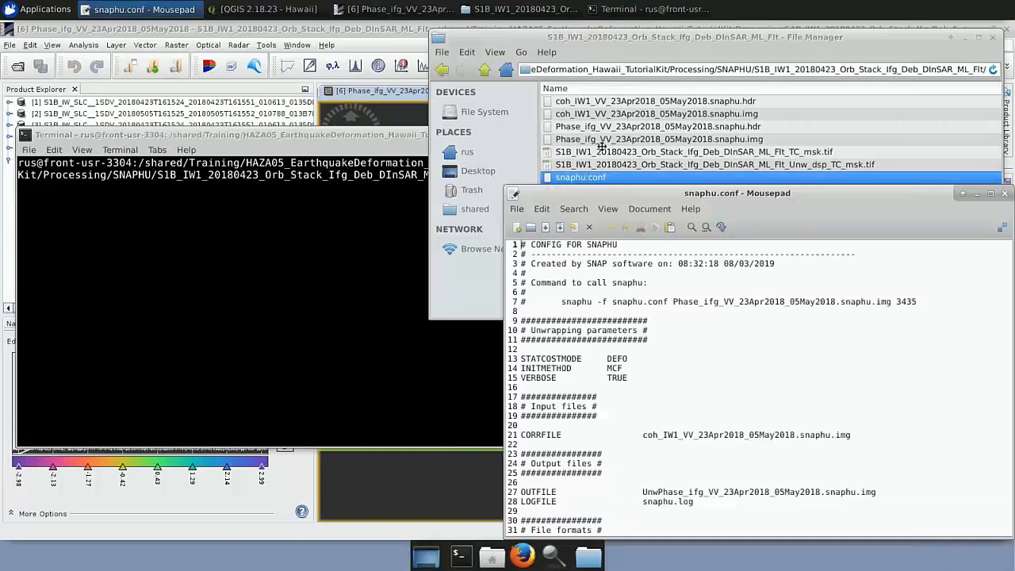
pyautogui.moveTo(602, 147); pyautogui.dragTo(569, 70)
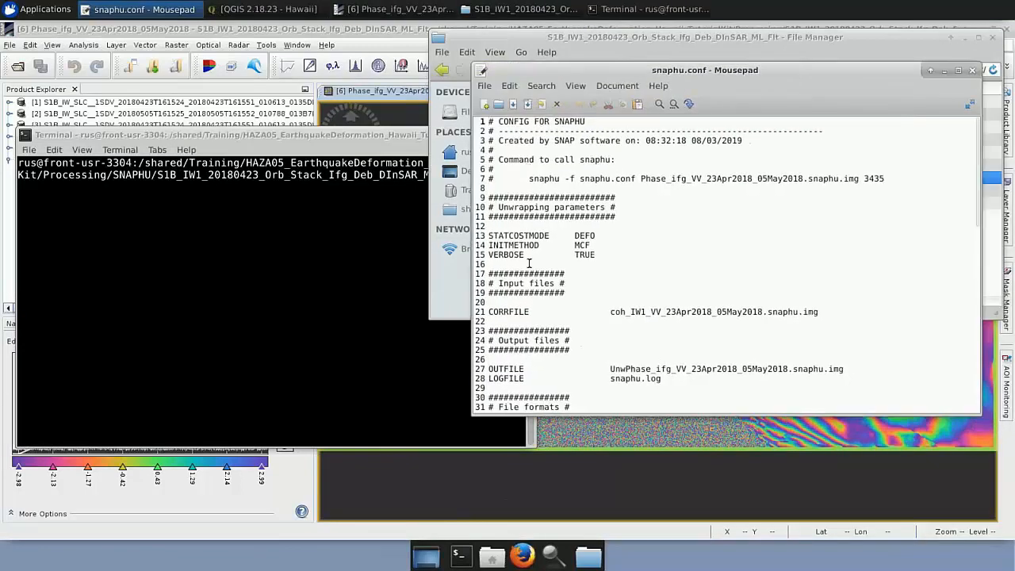
pyautogui.click(490, 379)
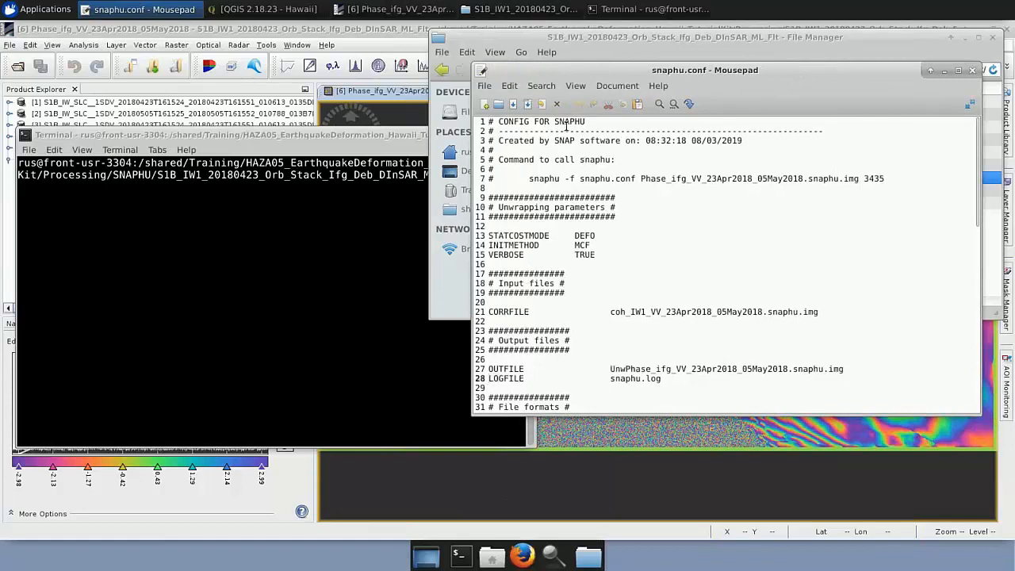
pyautogui.click(576, 87)
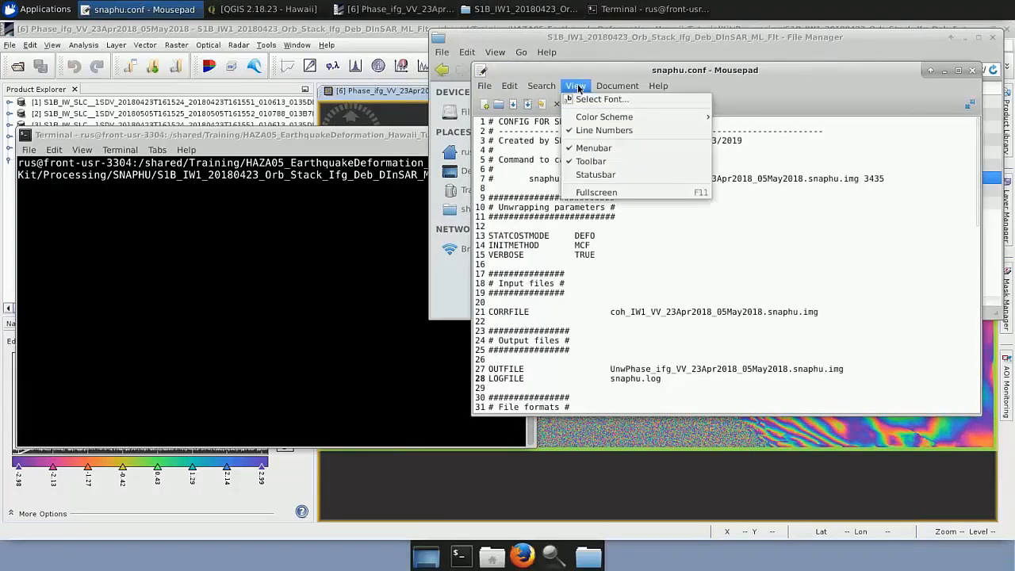
pyautogui.click(579, 88)
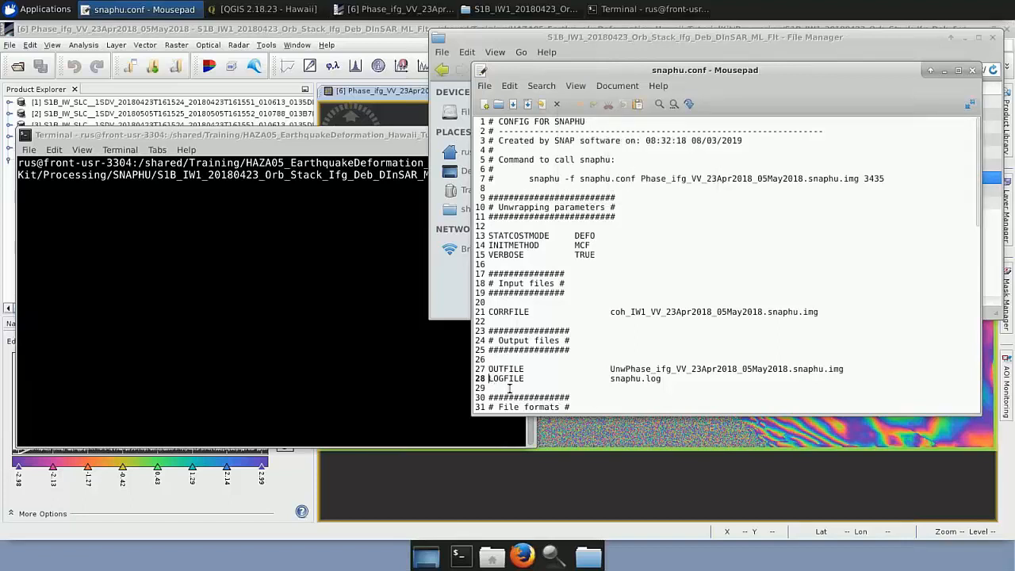
pyautogui.write('#')
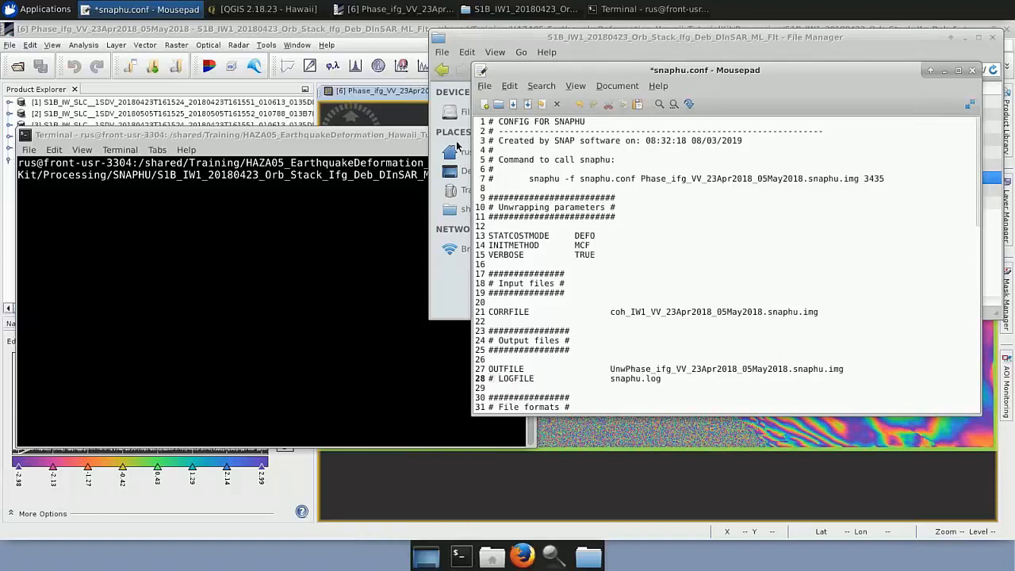
pyautogui.click(484, 85)
pyautogui.click(512, 162)
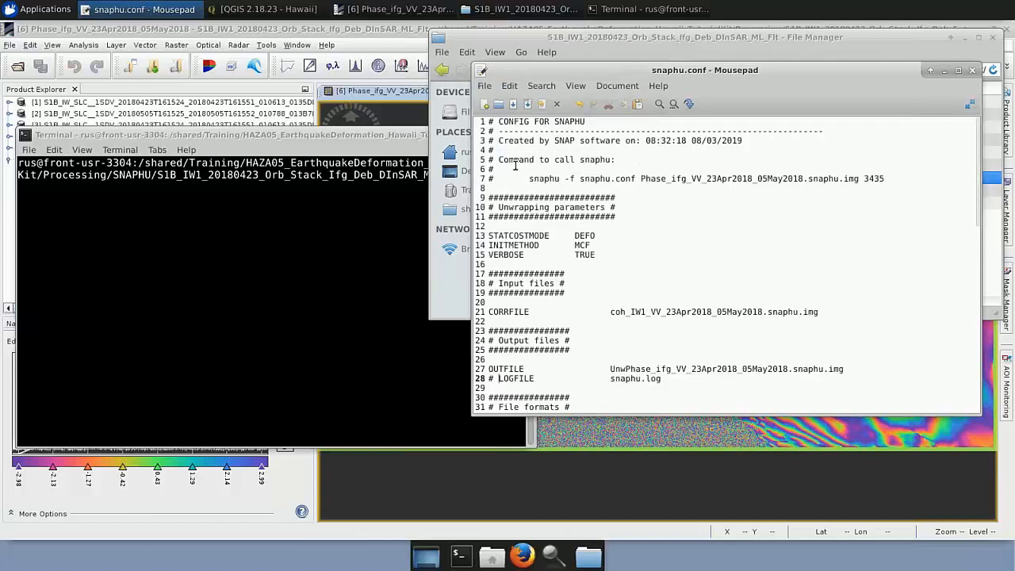
# Copy the command "snaphu -f snaphu.conf Phase_ifg_VV_23Apr2018_05May2018.snaphu.img 3435" from the configuration file and run it in the terminal.
pyautogui.moveTo(529, 179); pyautogui.dragTo(880, 180)
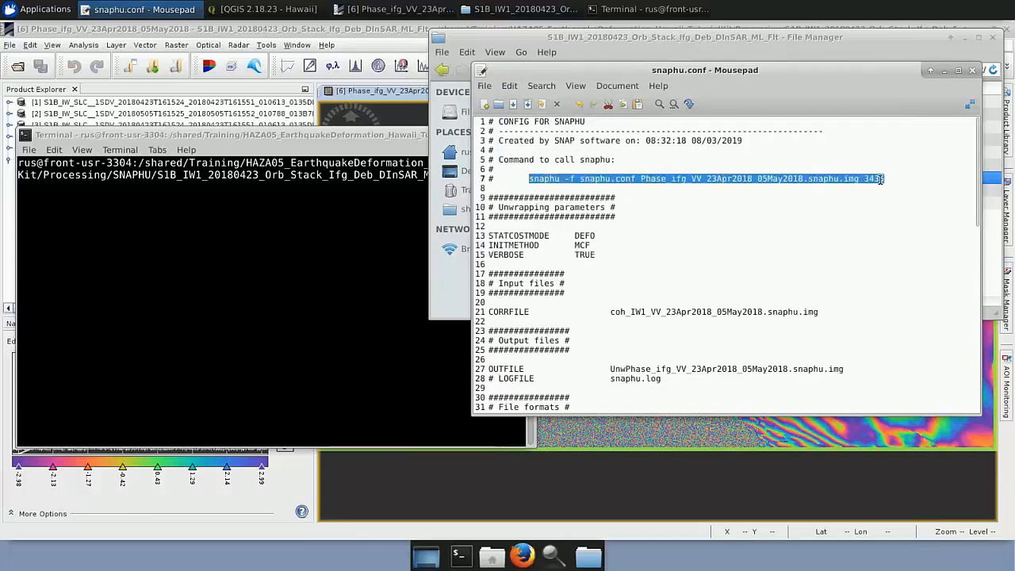
pyautogui.rightClick(880, 180)
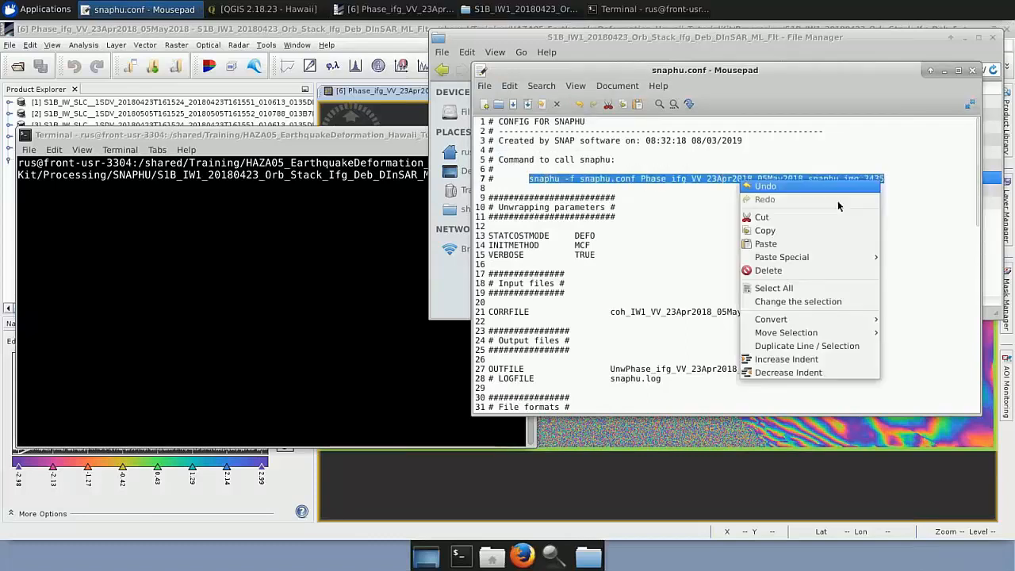
pyautogui.click(802, 231)
pyautogui.rightClick(499, 178)
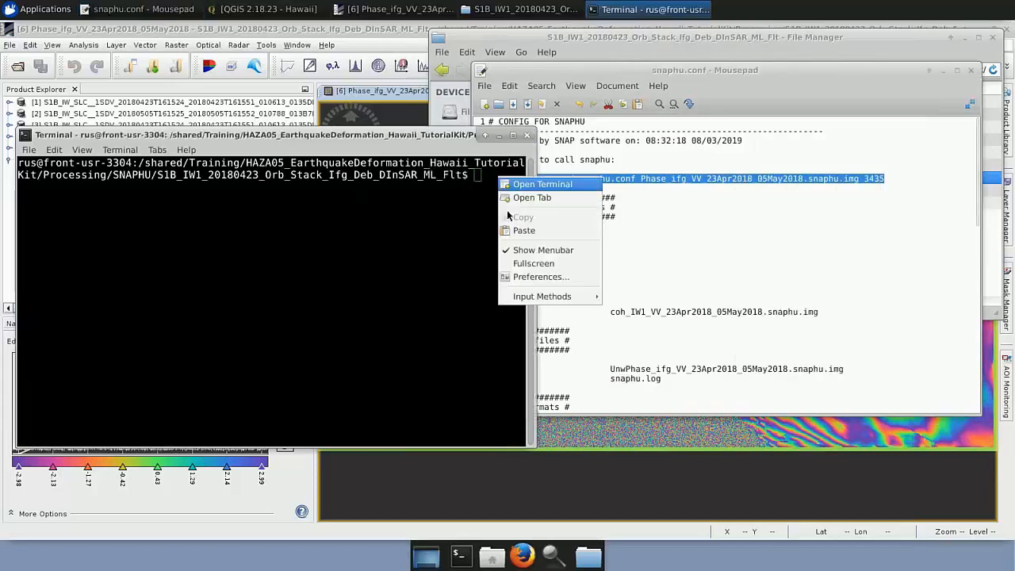
pyautogui.click(520, 232)
pyautogui.press('Return')
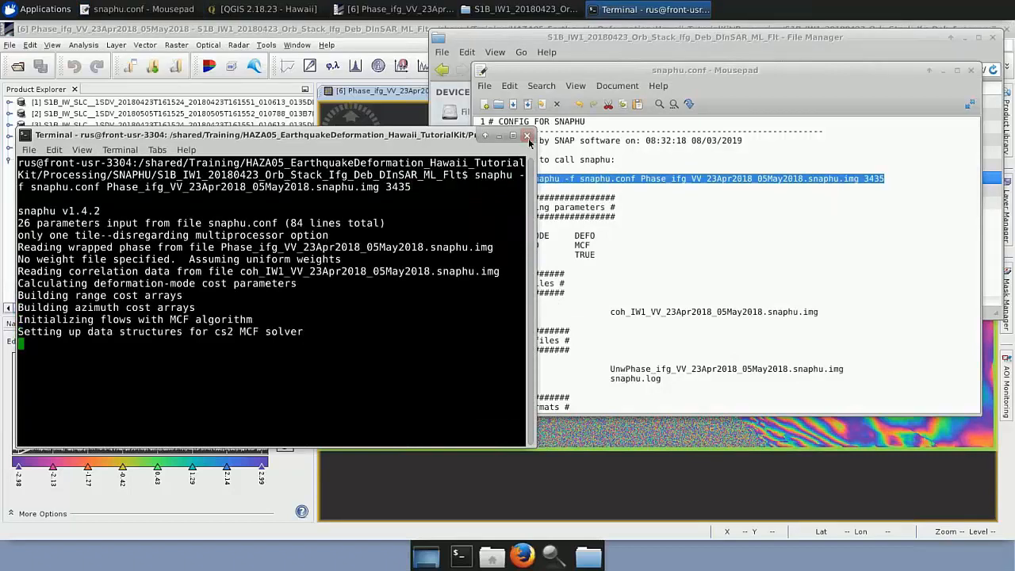
# Close the terminal and snaphu.conf, and select UnwPhase_ifg_VV_23Apr2018_05May2018.snaphu.hdr in the export folder.
pyautogui.click(526, 135)
pyautogui.click(970, 70)
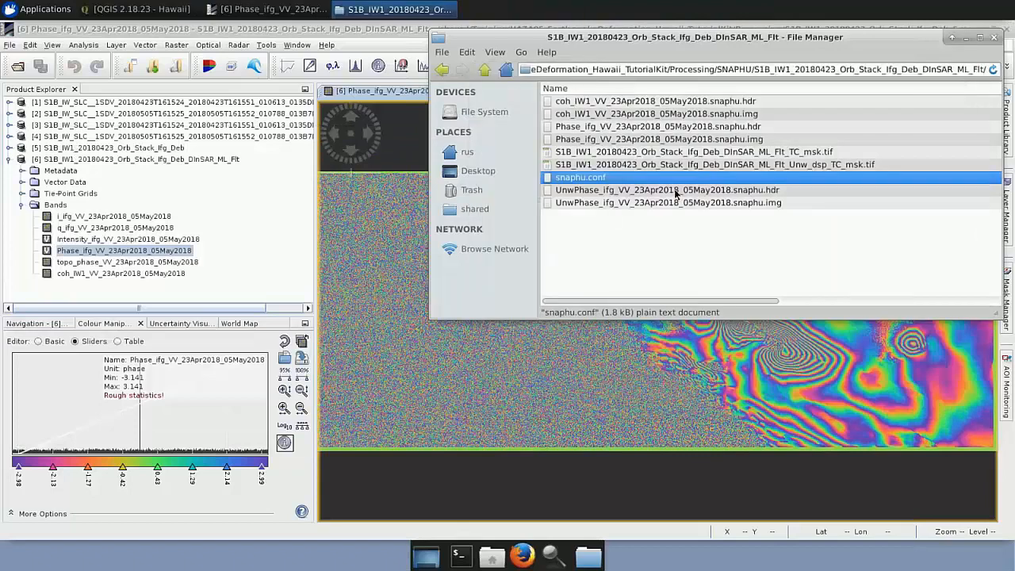
pyautogui.click(714, 191)
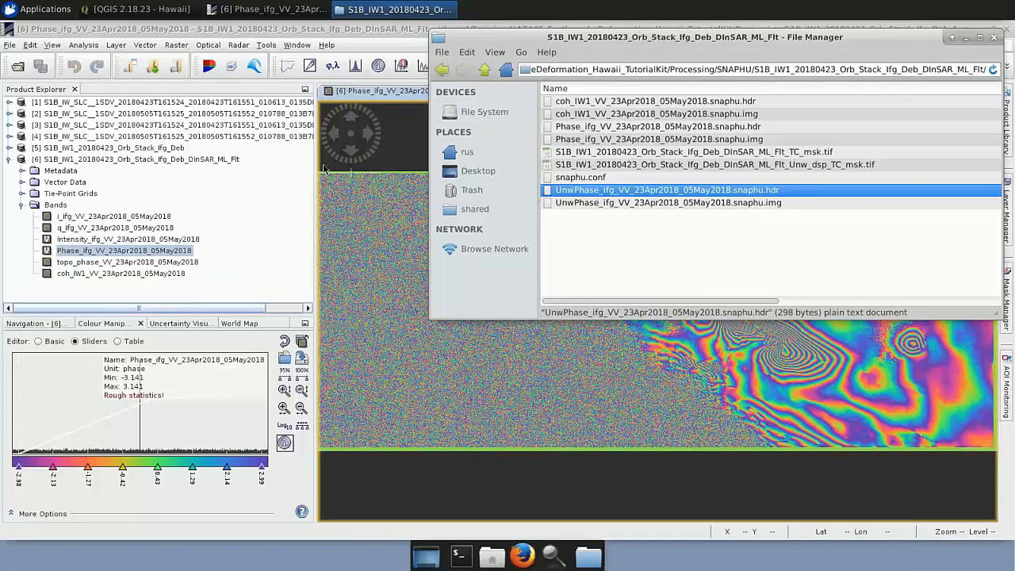
# Open Snaphu Import in SNAP and choose UnwPhase_ifg_VV_23Apr2018_05May2018.snaphu.hdr as the unwrapped phase source product.
pyautogui.click(286, 183)
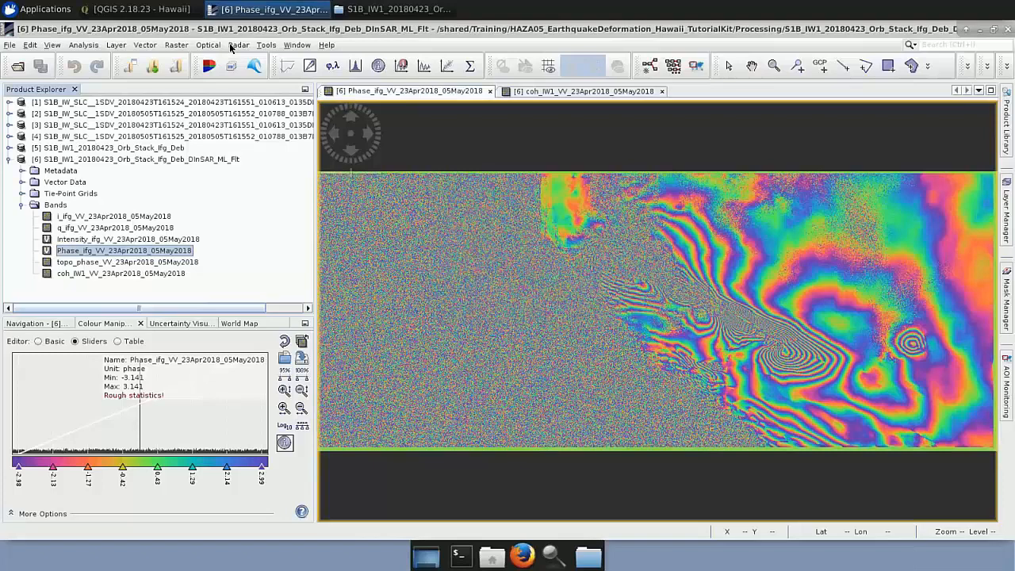
pyautogui.click(238, 45)
pyautogui.moveTo(269, 108)
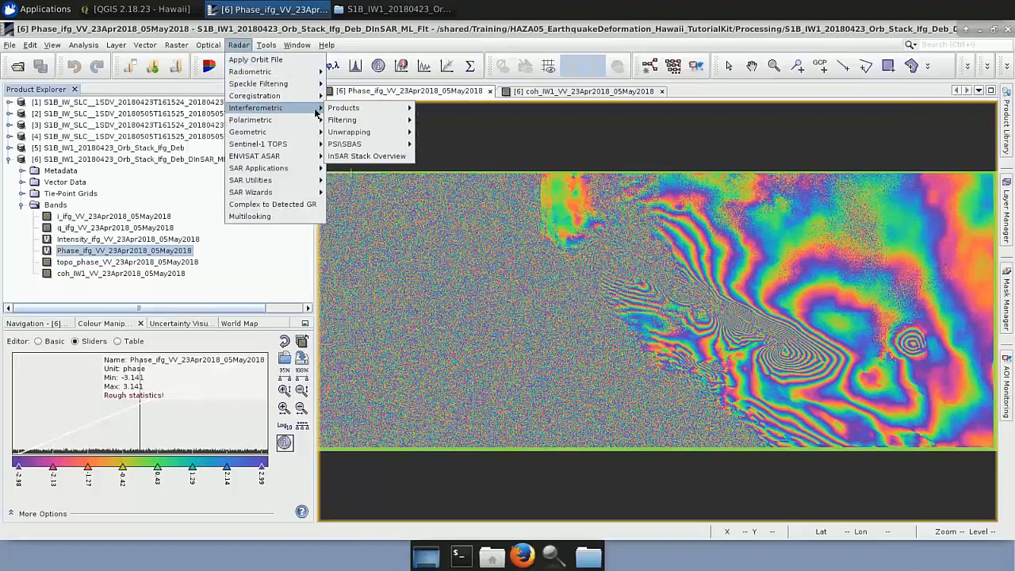
pyautogui.moveTo(382, 135)
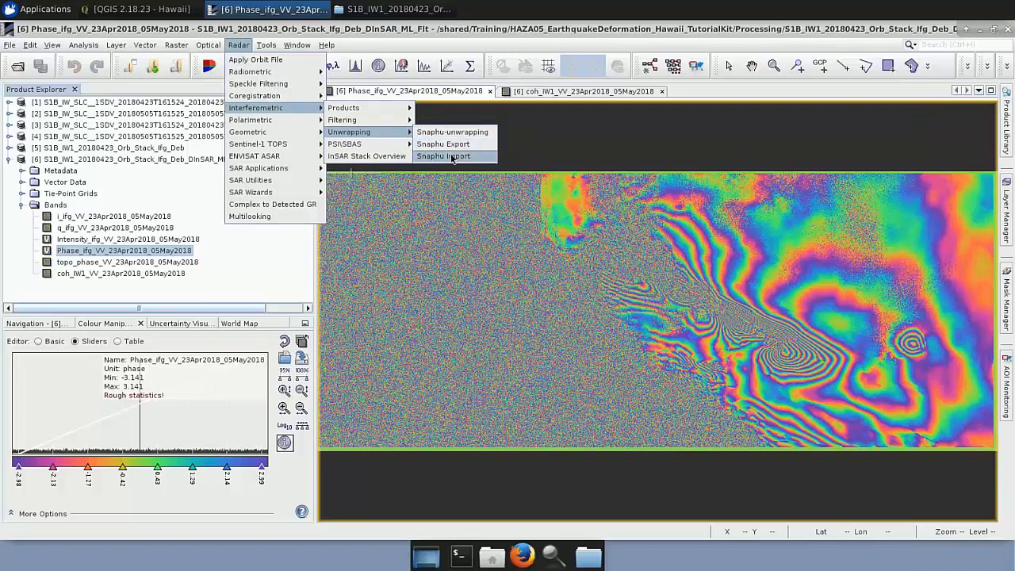
pyautogui.click(452, 156)
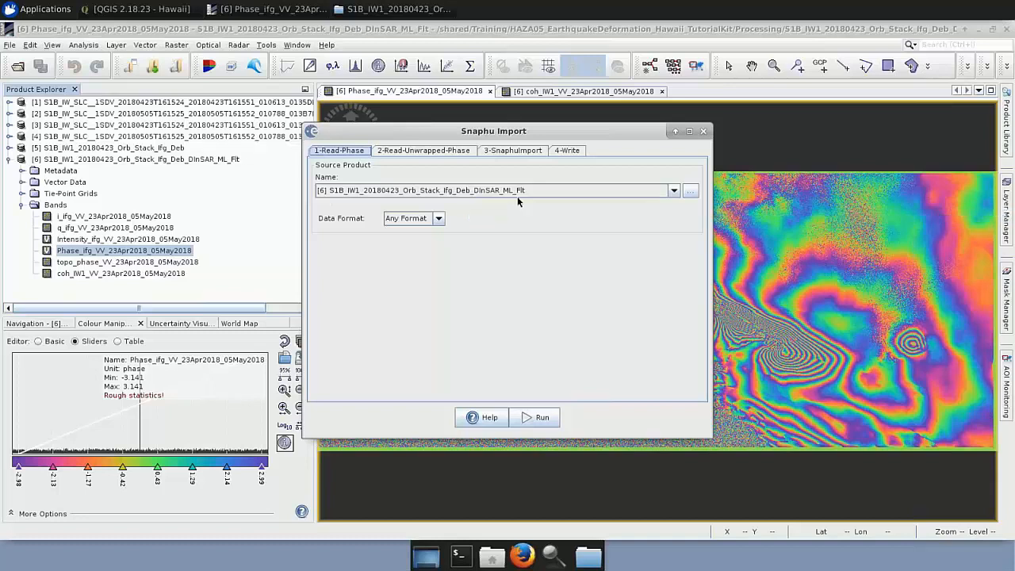
pyautogui.click(433, 153)
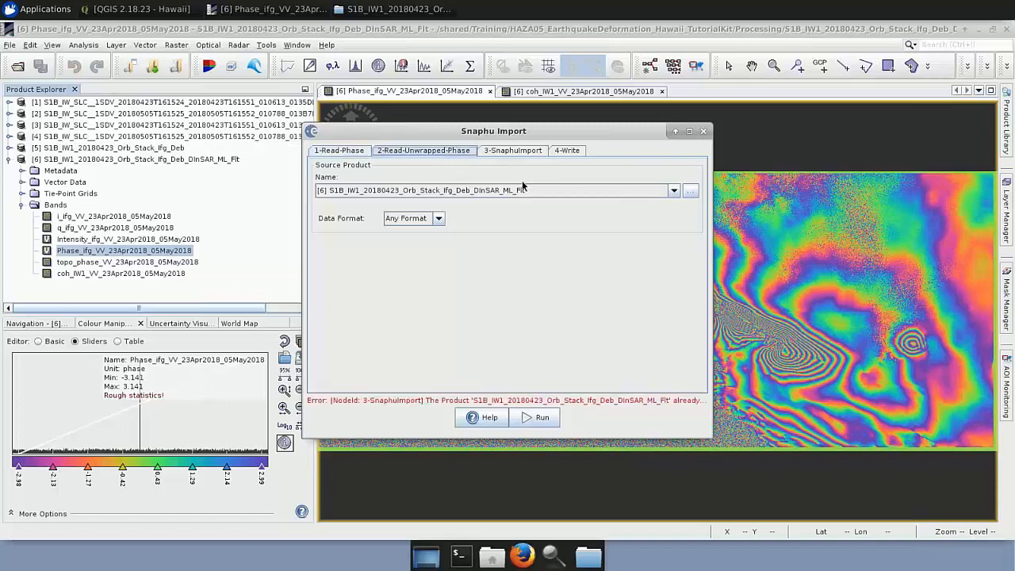
pyautogui.click(690, 192)
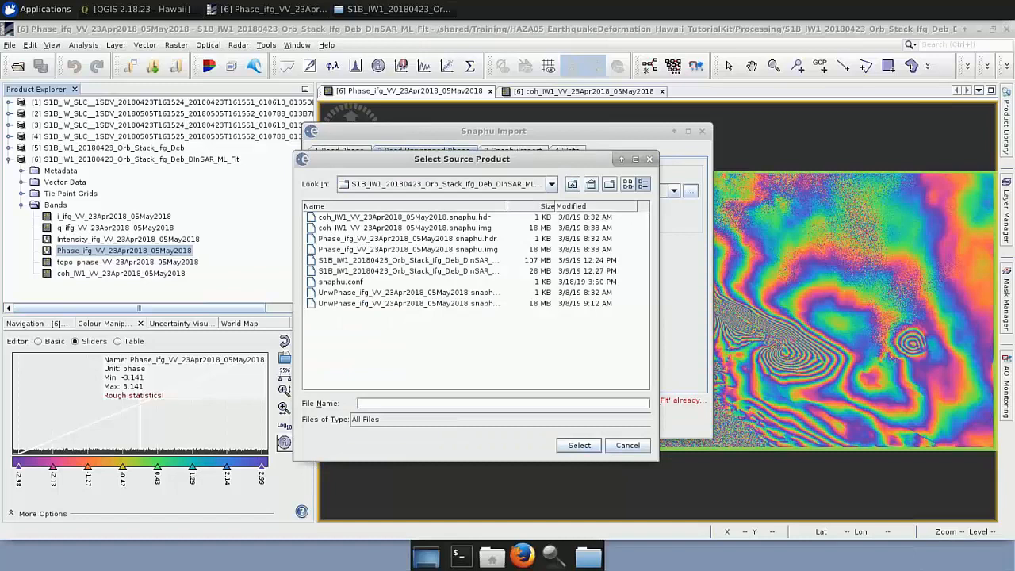
pyautogui.click(511, 294)
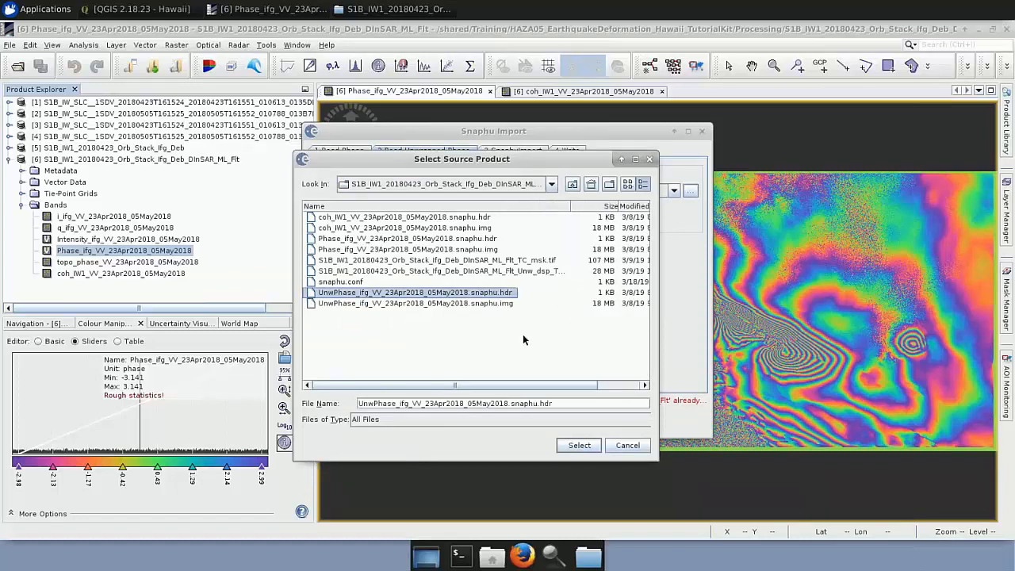
pyautogui.click(577, 445)
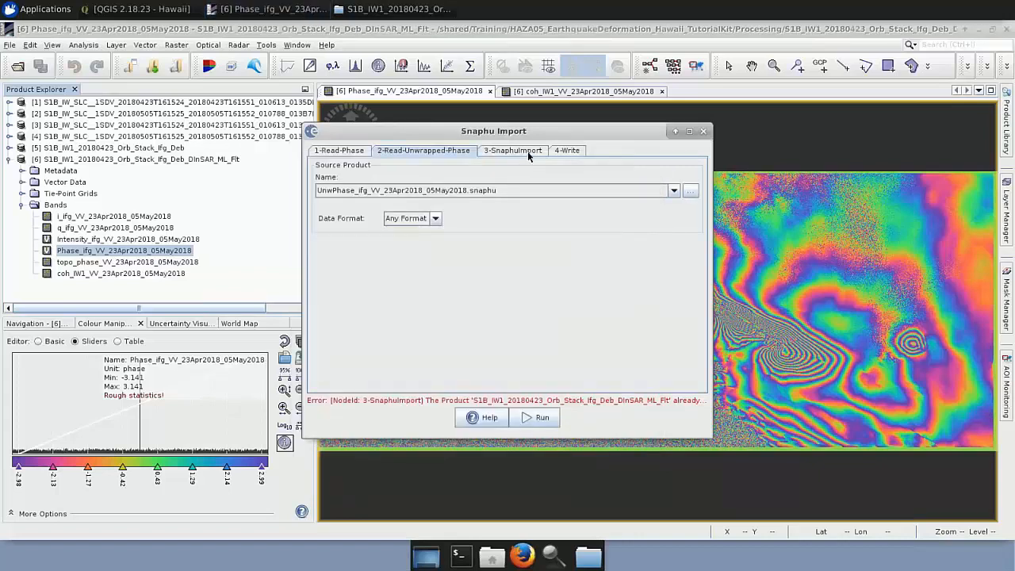
# Set Snaphu Import not to save the wrapped interferogram in the target product and show the write settings.
pyautogui.click(527, 151)
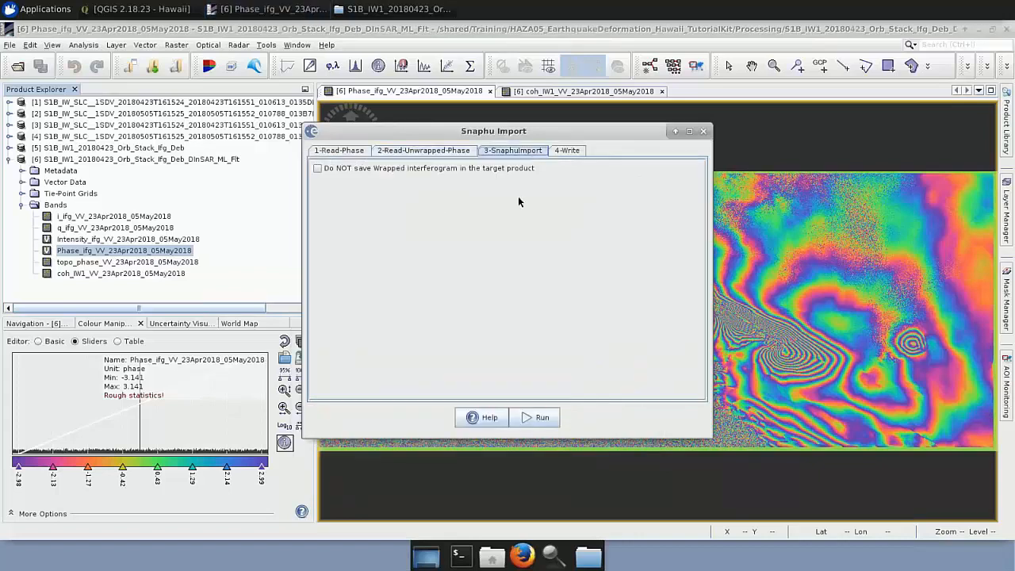
pyautogui.click(317, 169)
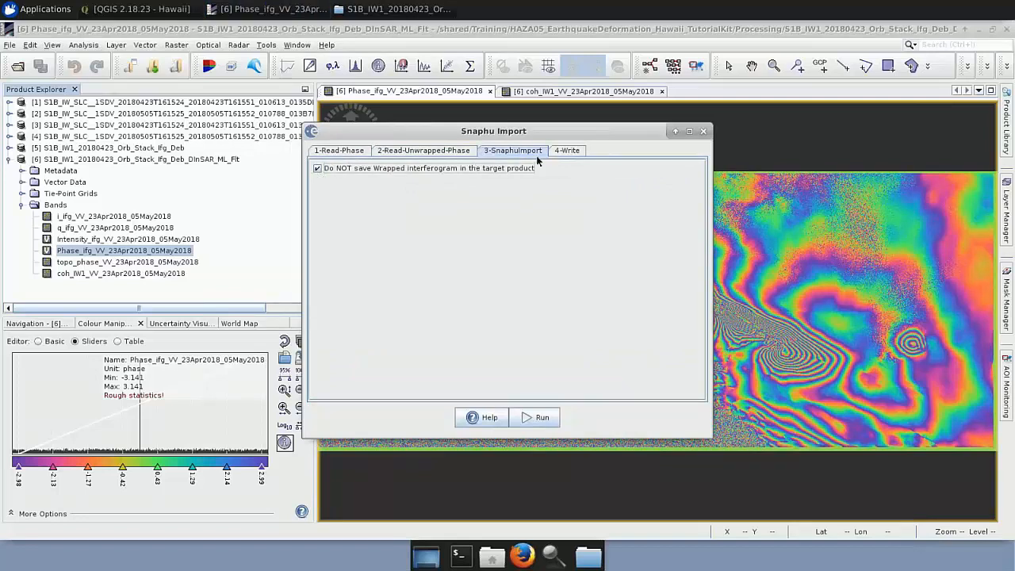
pyautogui.click(566, 150)
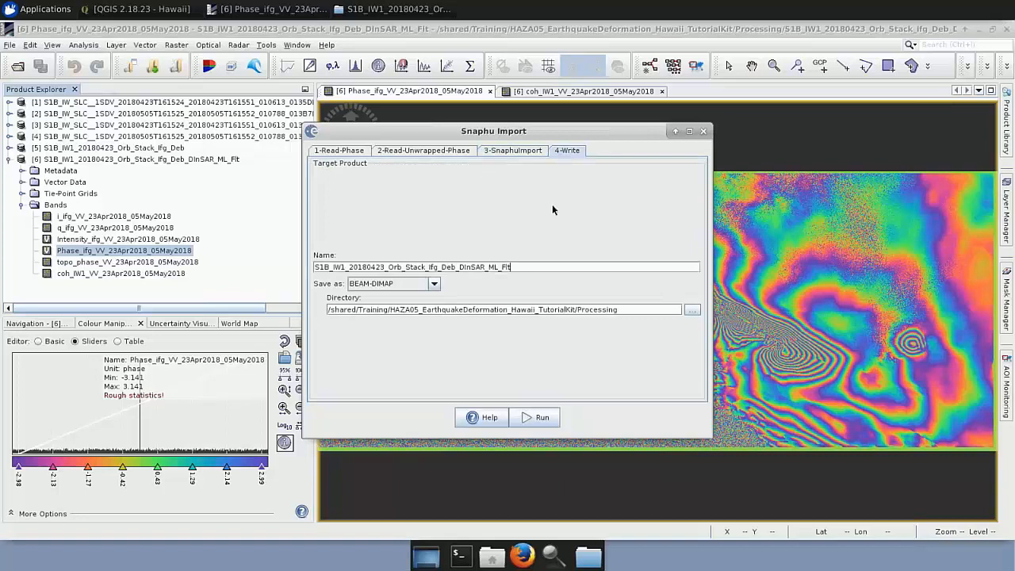
# Name the Snaphu Import target product S1B_IW1_20180423_Orb_Stack_Ifg_Deb_DInSAR_ML_Flt_Unw and close the open phase and coherence image views.
pyautogui.write('_U')
pyautogui.click(14, 160)
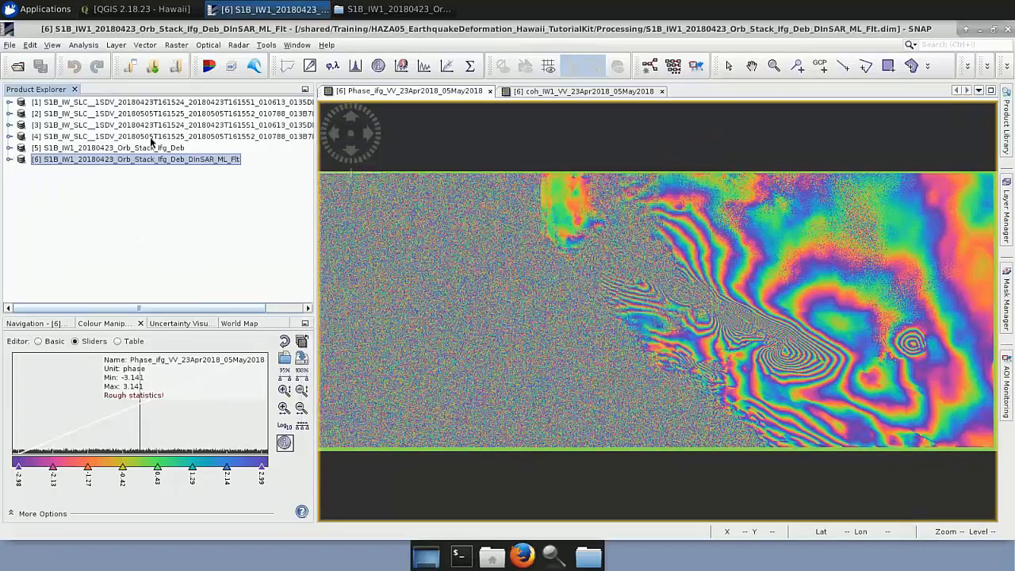
pyautogui.click(490, 91)
pyautogui.click(488, 91)
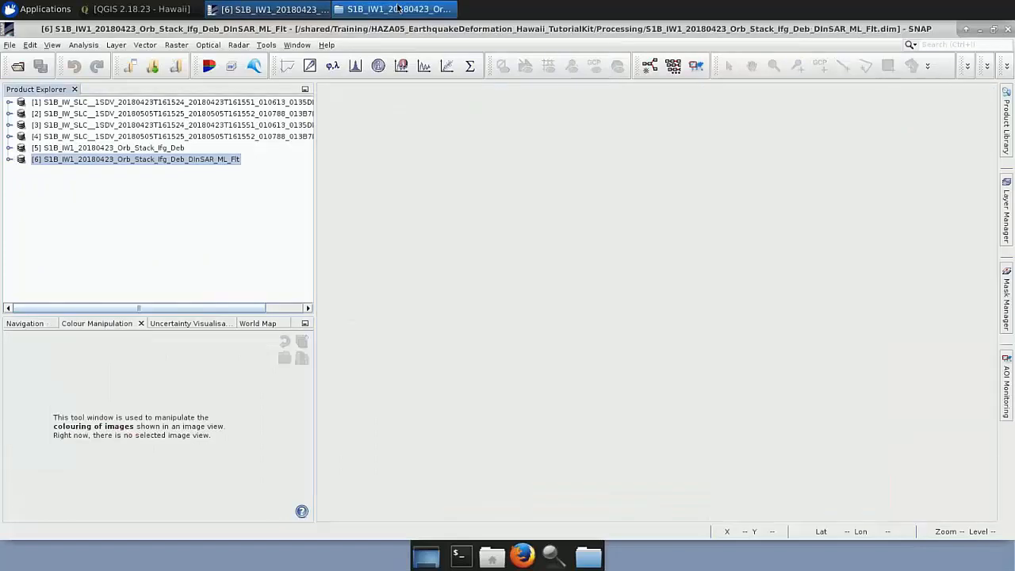
# Load S1B_IW1_20180423_Orb_Stack_Ifg_Deb_DInSAR_ML_Flt_Unw.dim from the Processing folder in the file manager into SNAP.
pyautogui.click(490, 72)
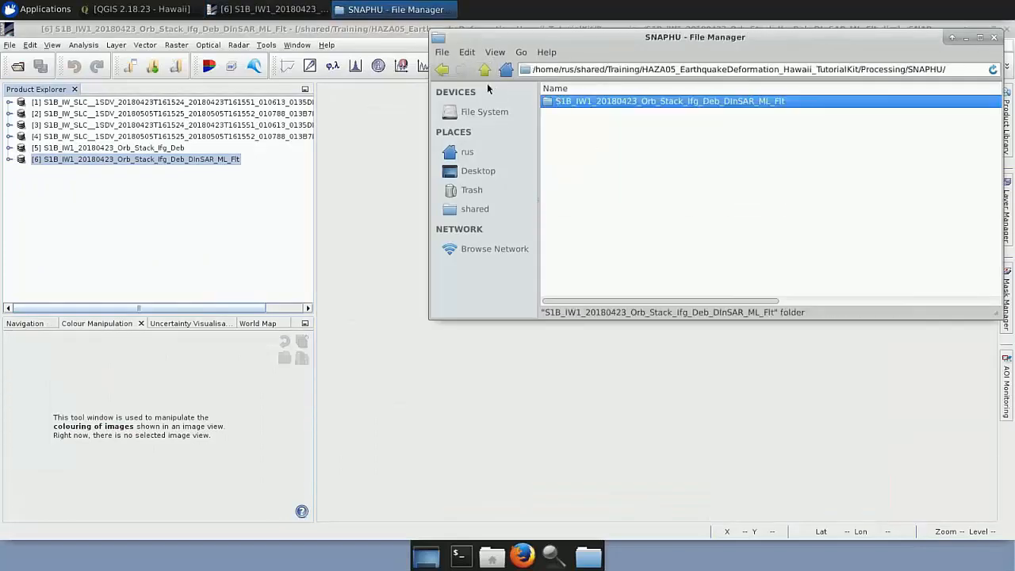
pyautogui.click(486, 73)
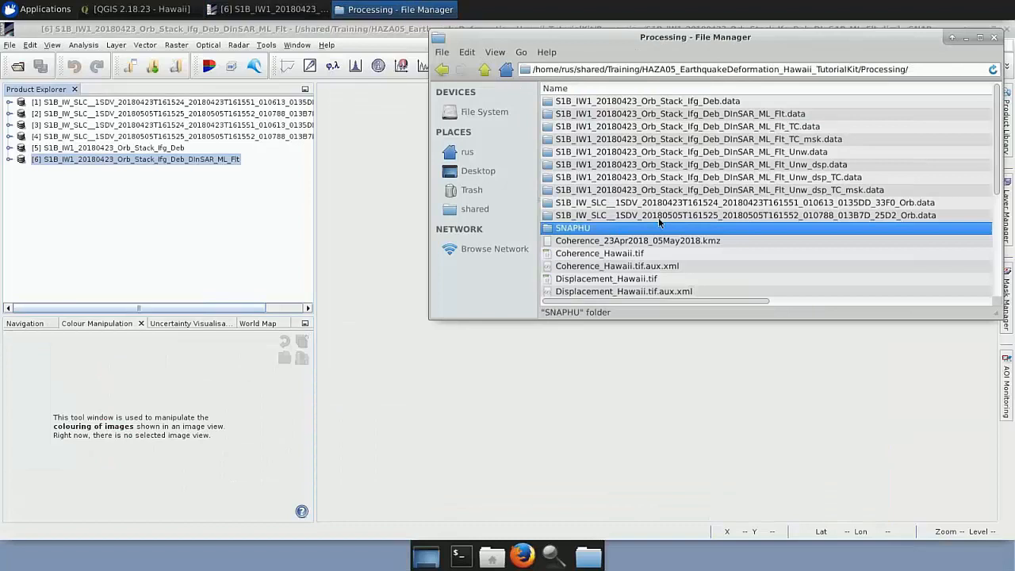
pyautogui.scroll(-5, 659, 223)
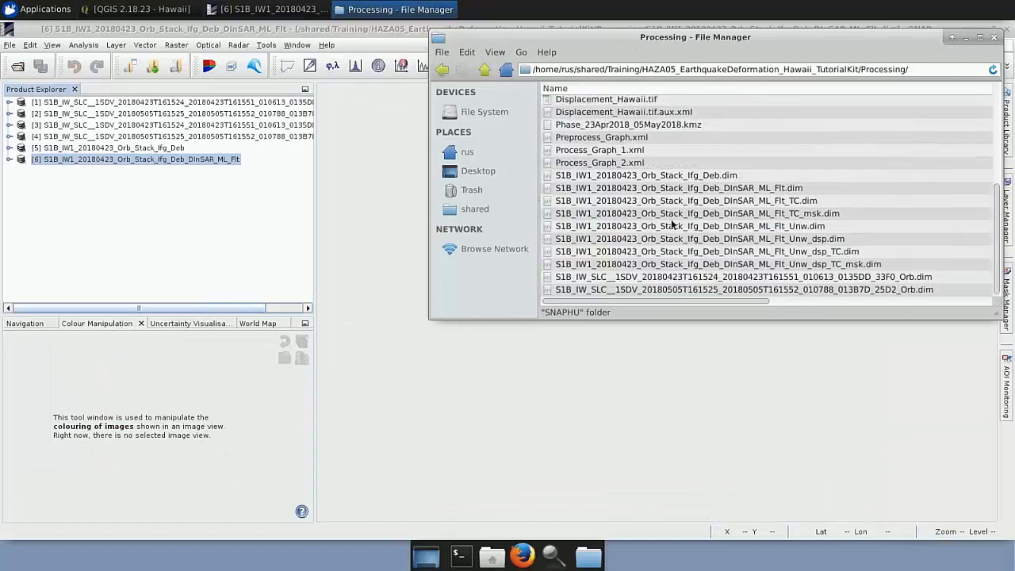
pyautogui.click(774, 228)
pyautogui.moveTo(773, 228); pyautogui.dragTo(278, 233)
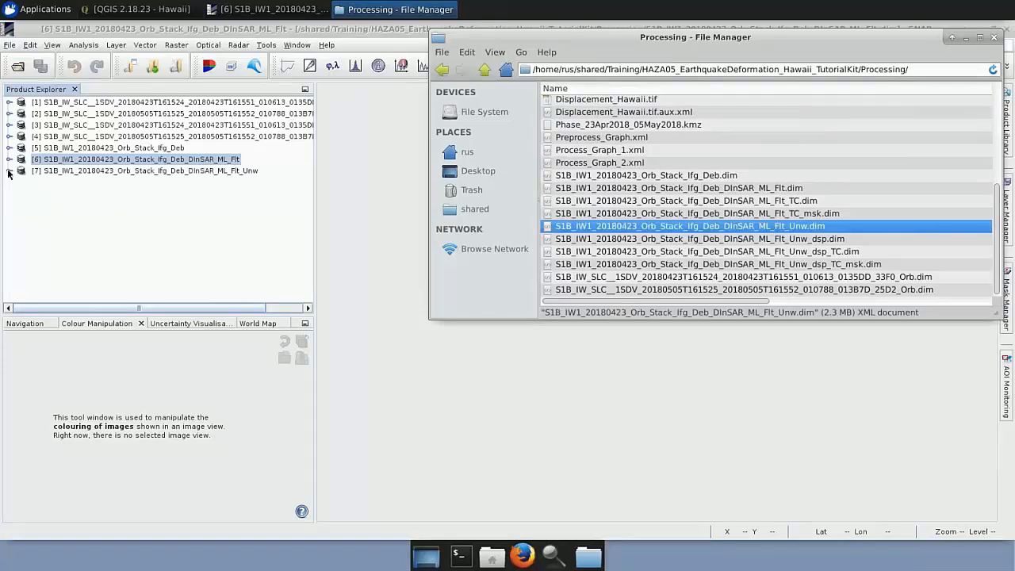
# Display the Unw_Phase_ifg_23Apr2018_05May2018 band of the unwrapped product.
pyautogui.click(8, 171)
pyautogui.click(22, 217)
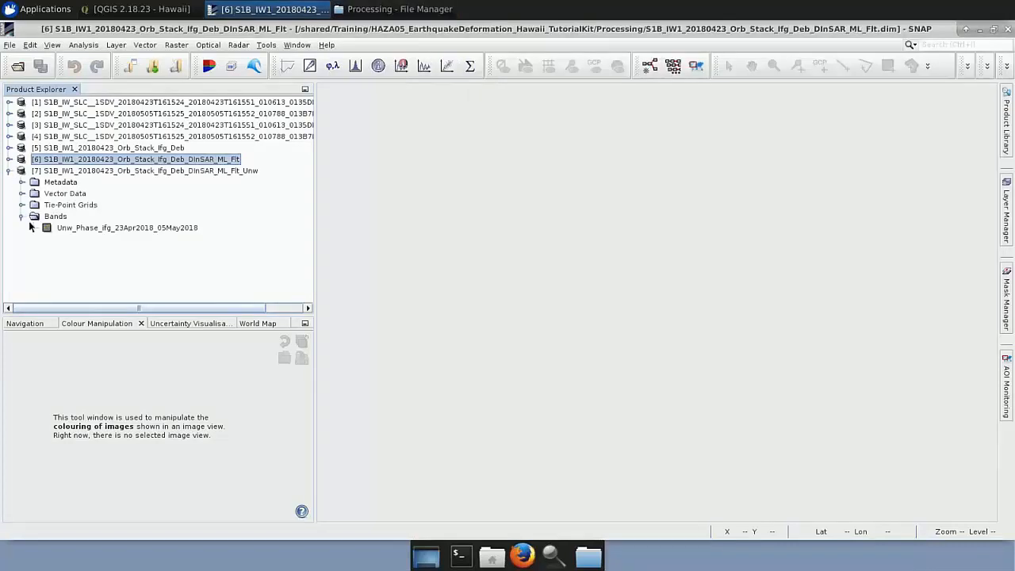
pyautogui.doubleClick(69, 227)
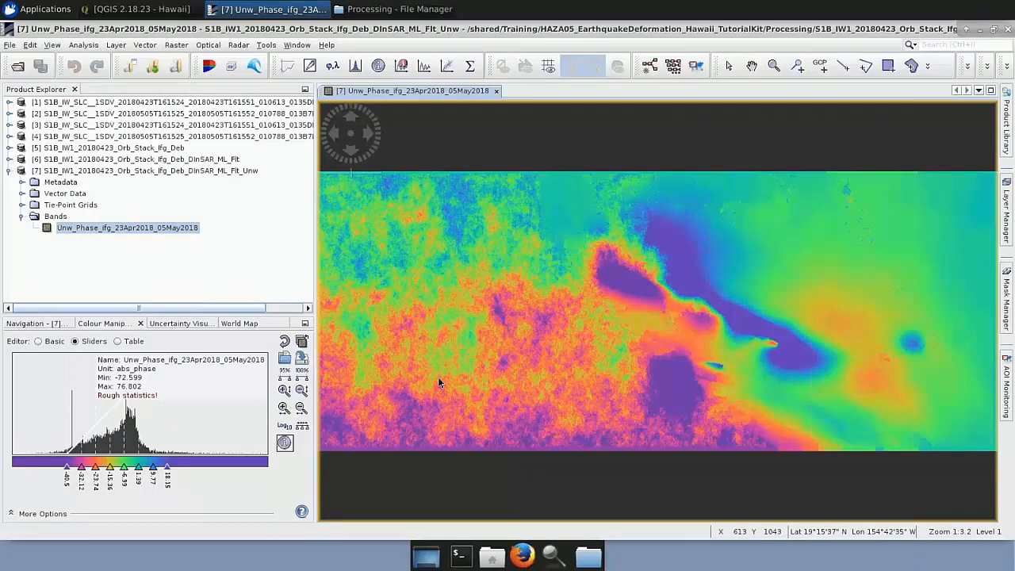
# Set up Phase to Displacement with S1B_IW1_20180423_Orb_Stack_Ifg_Deb_DInSAR_ML_Flt_Unw as the source product and check its processing parameters.
pyautogui.click(246, 47)
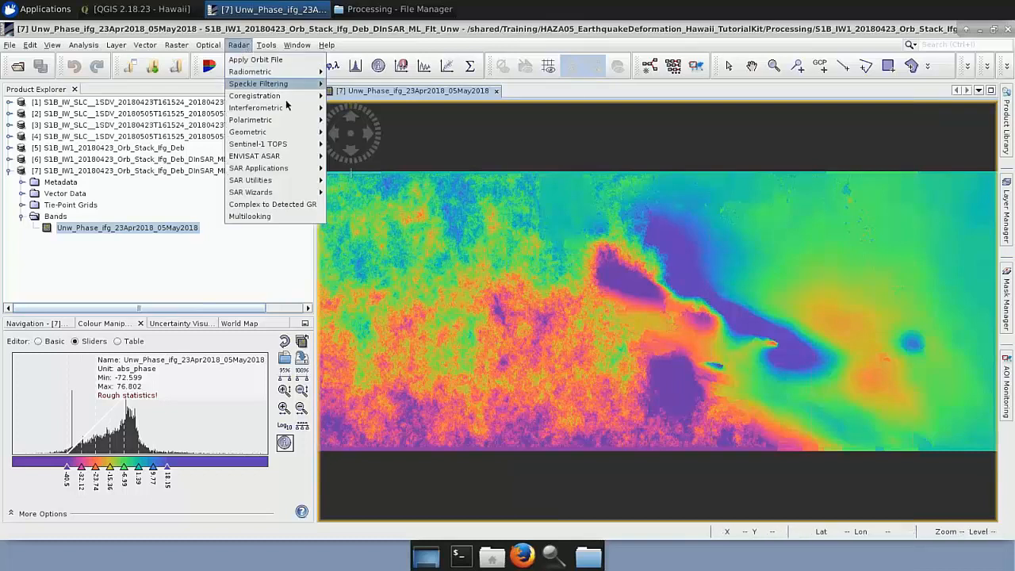
pyautogui.moveTo(289, 106)
pyautogui.moveTo(341, 109)
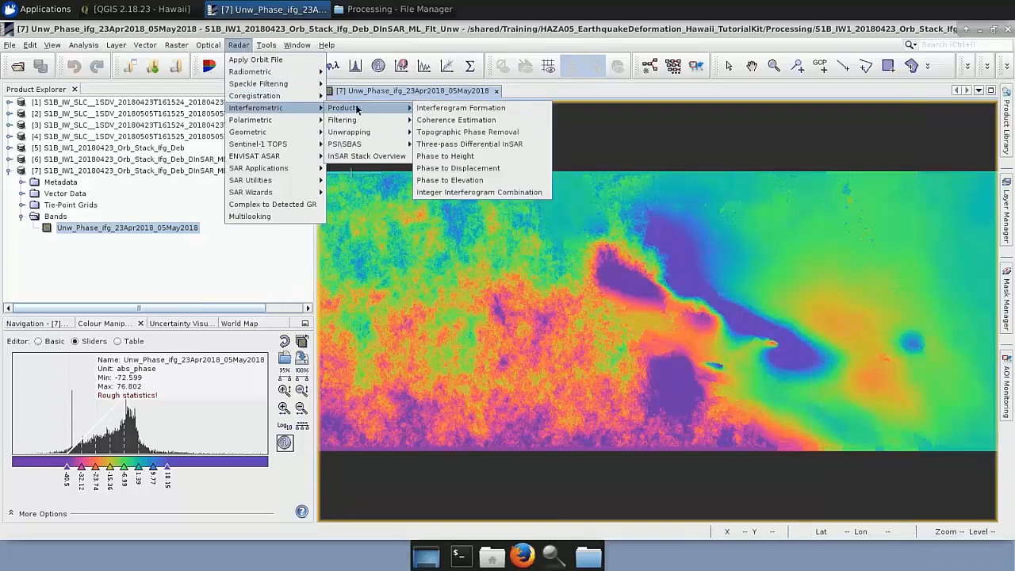
pyautogui.click(481, 169)
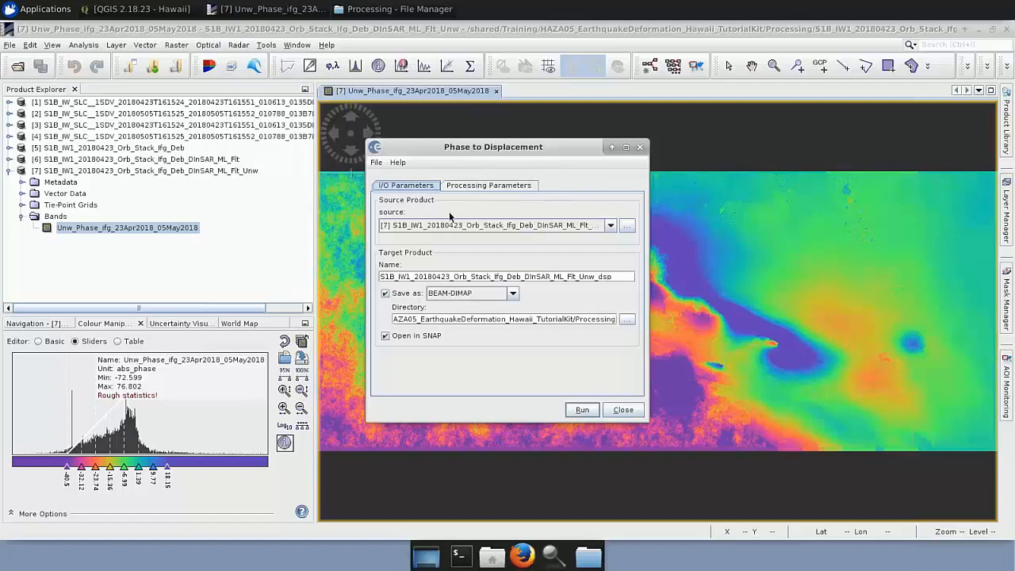
pyautogui.click(609, 227)
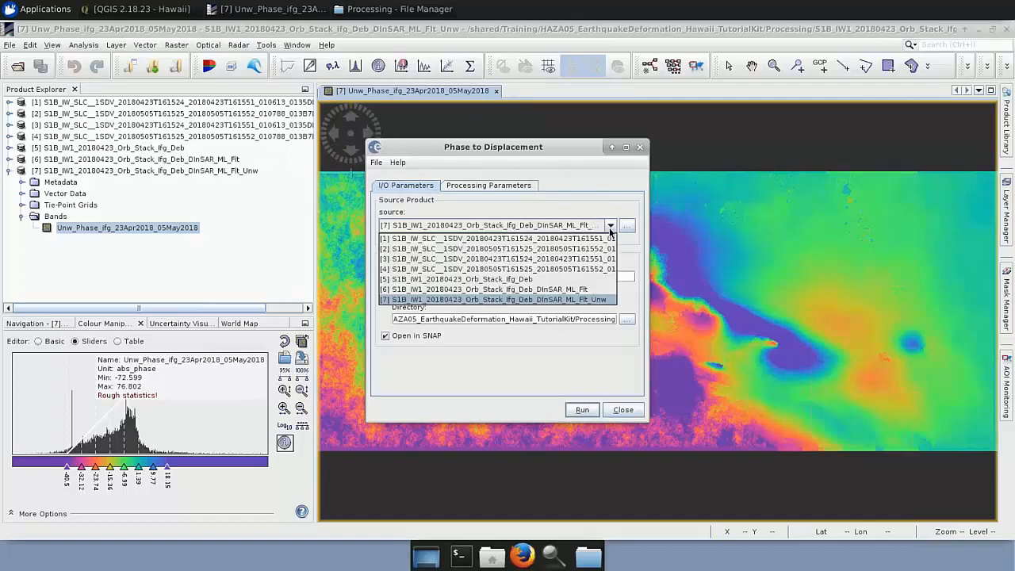
pyautogui.click(599, 302)
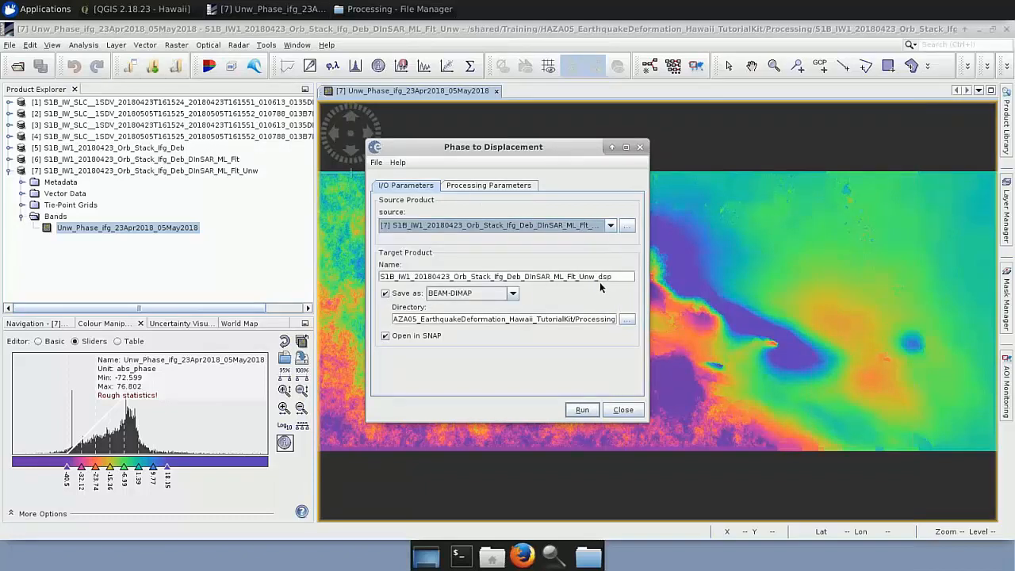
pyautogui.click(507, 186)
pyautogui.click(406, 186)
pyautogui.click(10, 170)
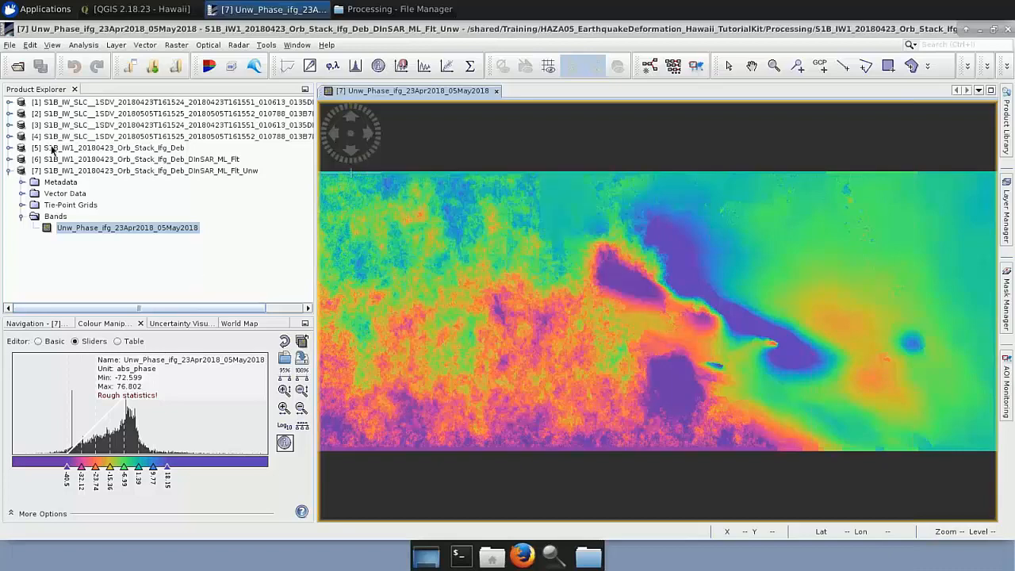
# Load S1B_IW1_20180423_Orb_Stack_Ifg_Deb_DInSAR_ML_Flt_Unw_dsp.dim from the Processing folder into SNAP and display its displacement band.
pyautogui.click(380, 14)
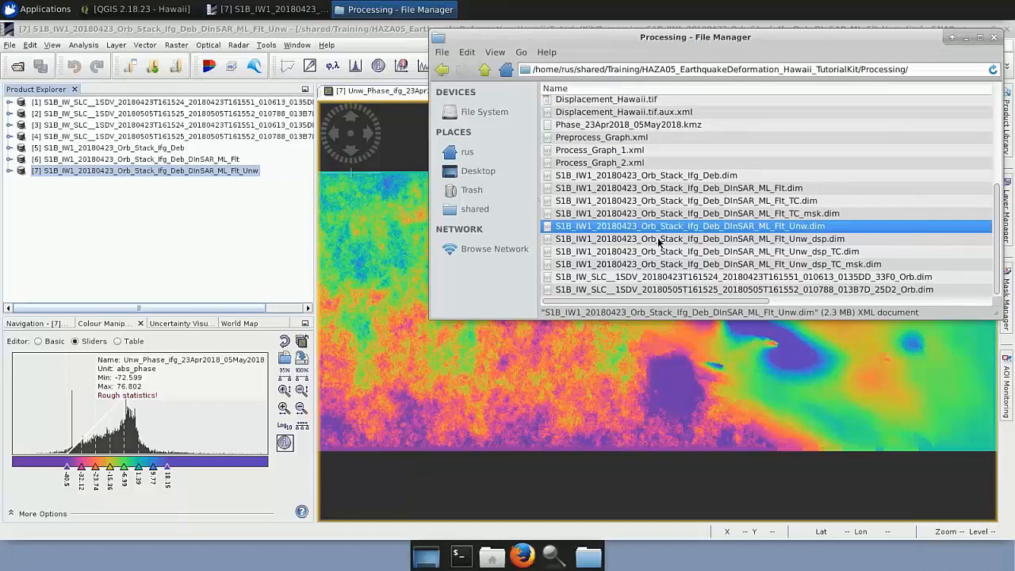
pyautogui.moveTo(658, 241); pyautogui.dragTo(28, 221)
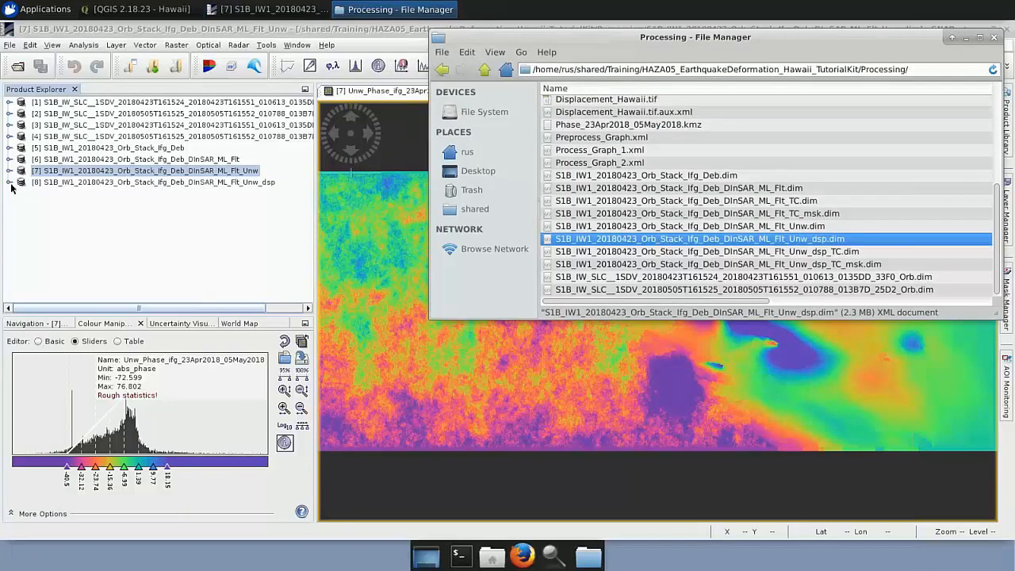
pyautogui.click(10, 183)
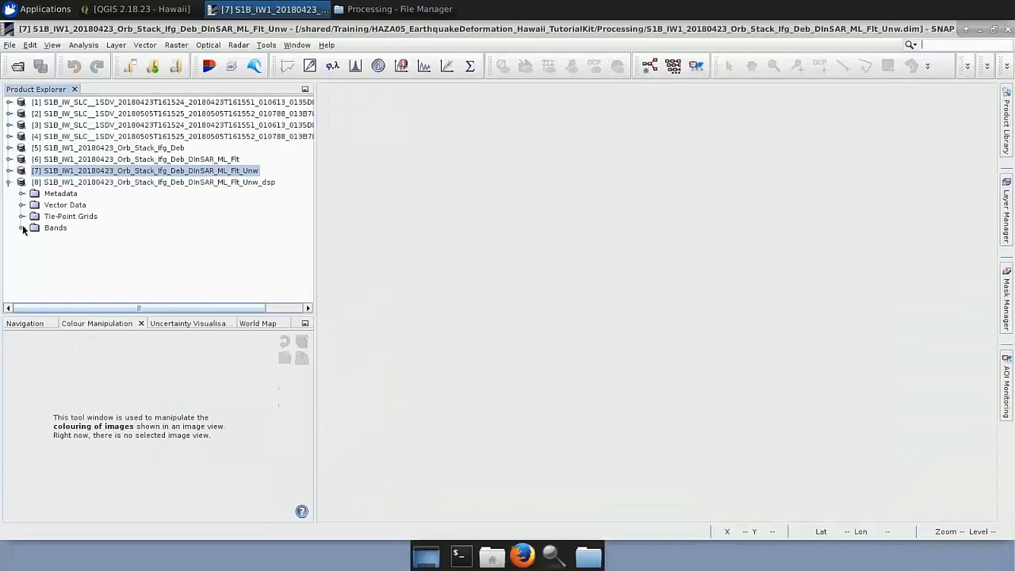
pyautogui.click(21, 228)
pyautogui.doubleClick(70, 239)
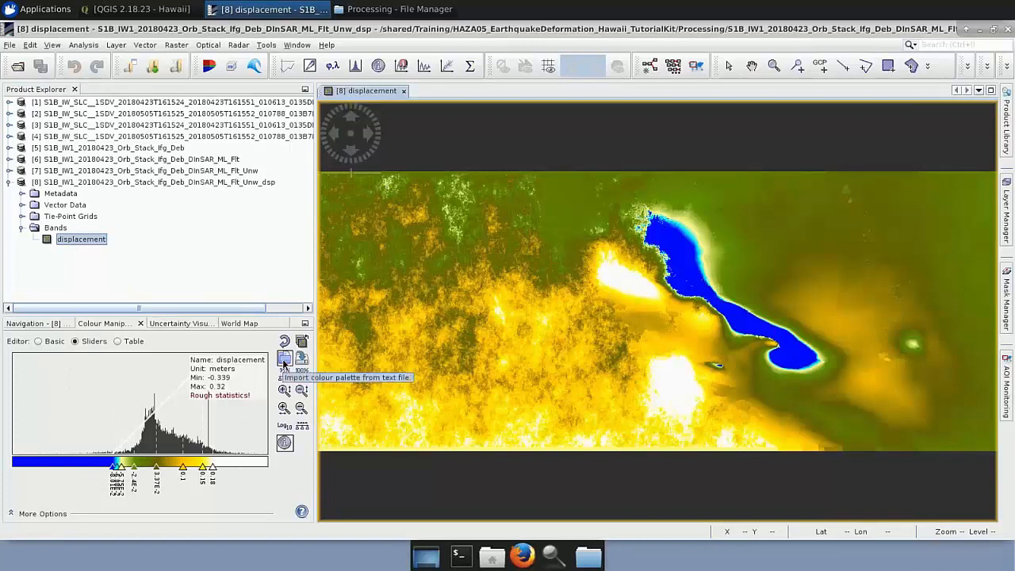
# Import the colour palette Displacement.cpd from the AuxData folder for the displacement band.
pyautogui.click(284, 361)
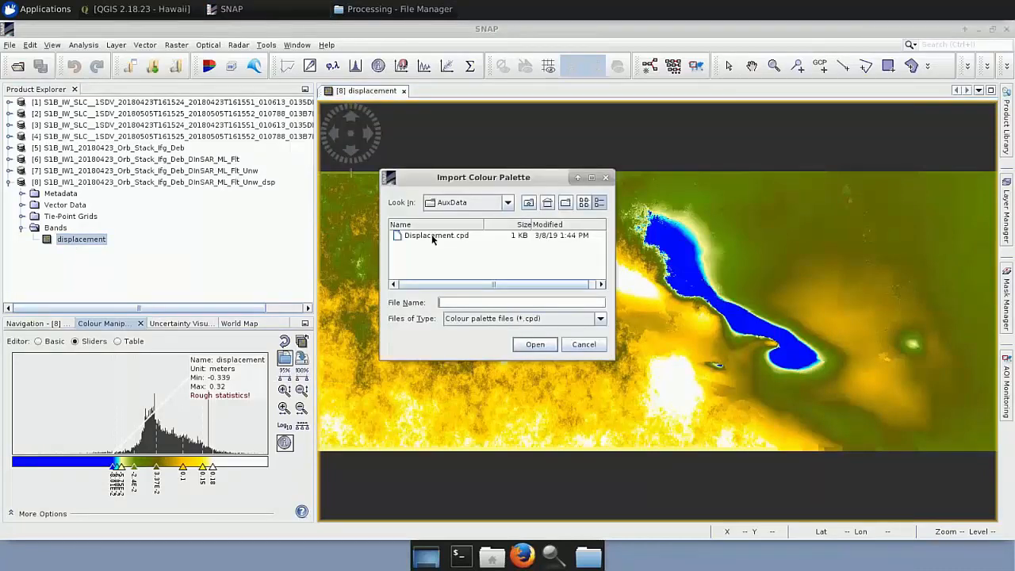
pyautogui.click(433, 237)
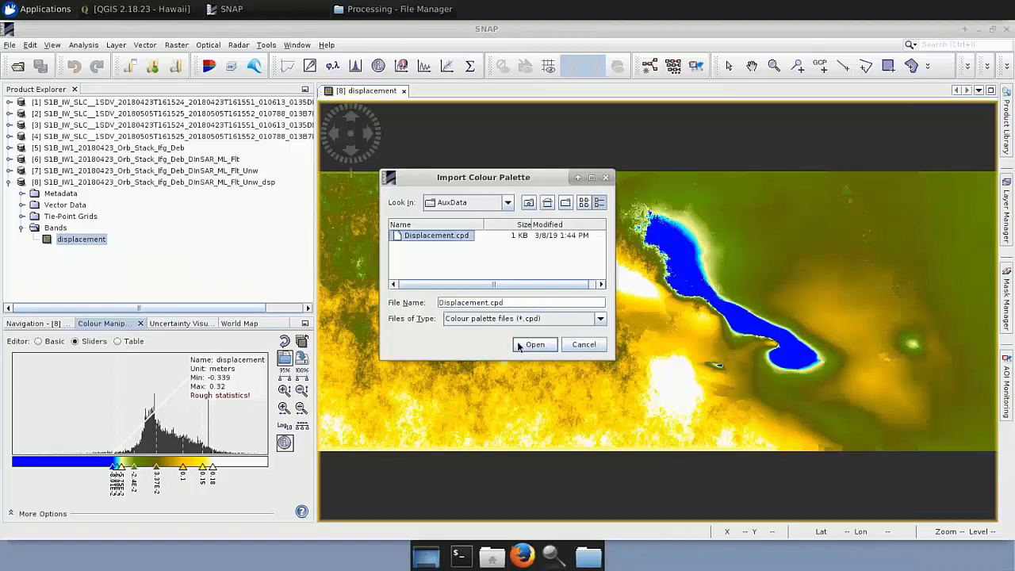
pyautogui.click(533, 344)
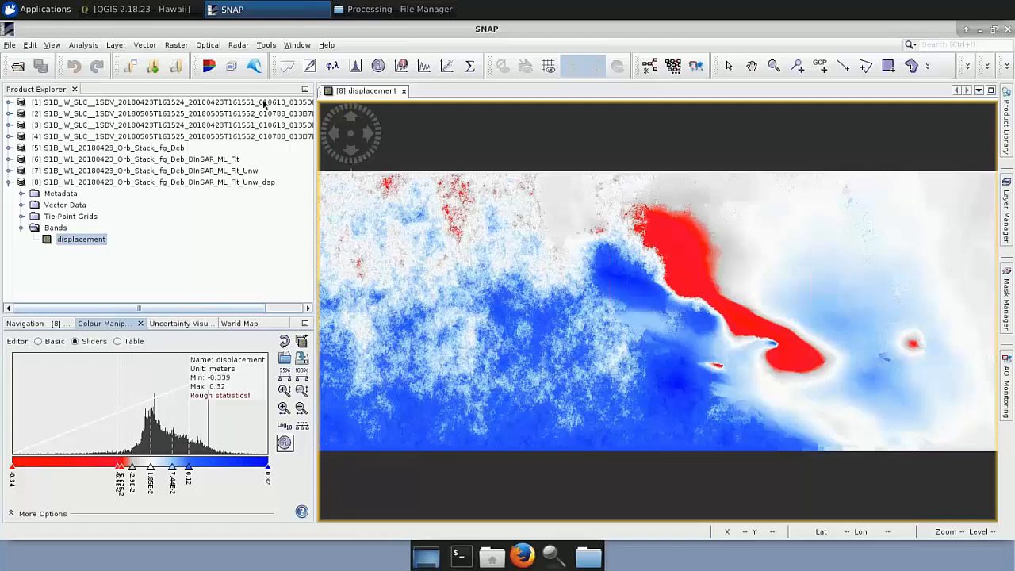
# Open Range-Doppler Terrain Correction and choose S1B_IW1_20180423_Orb_Stack_Ifg_Deb_DInSAR_ML_Flt as the source product.
pyautogui.click(239, 45)
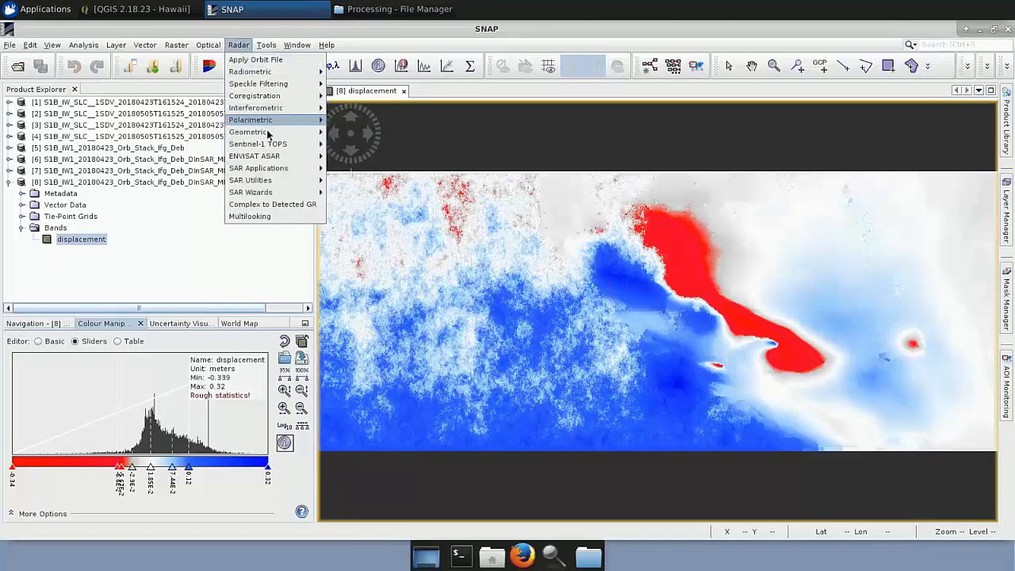
pyautogui.moveTo(271, 134)
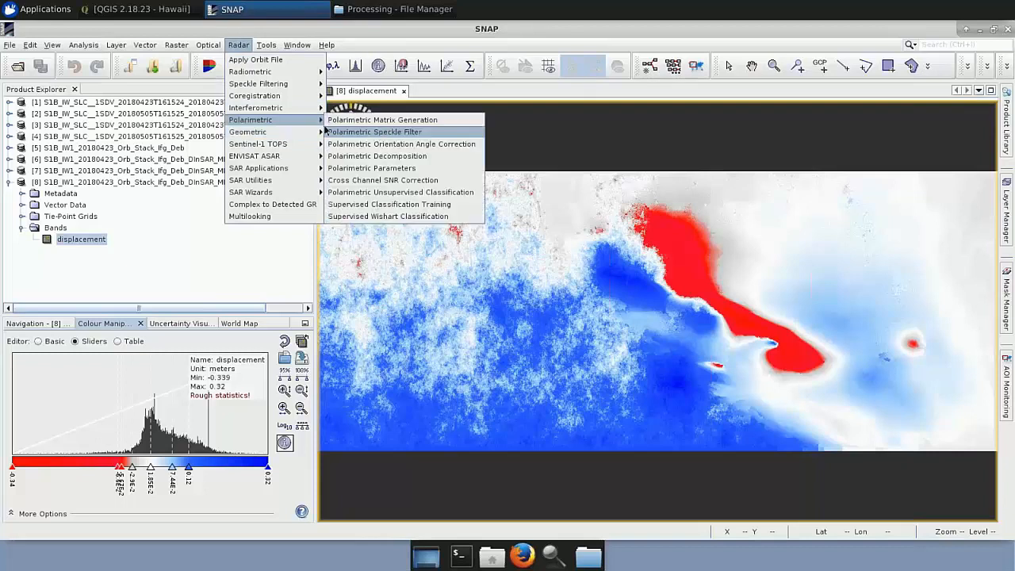
pyautogui.moveTo(315, 133)
pyautogui.moveTo(402, 133)
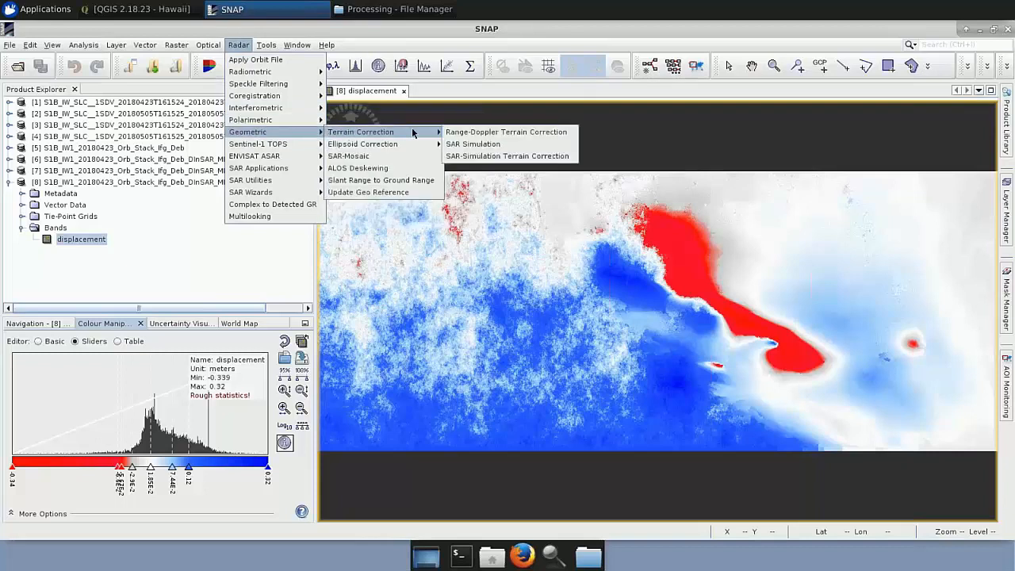
pyautogui.click(462, 133)
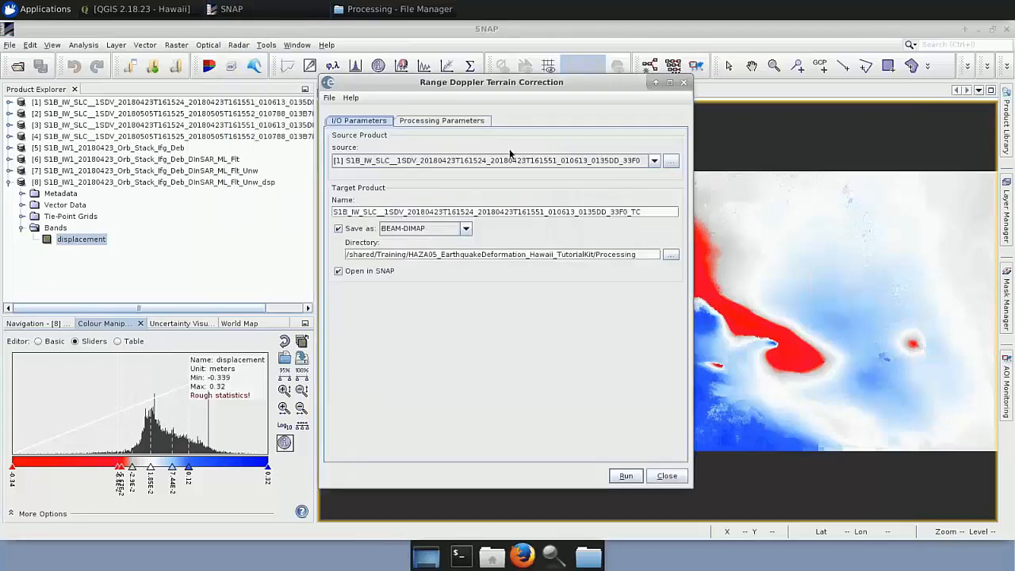
pyautogui.click(654, 160)
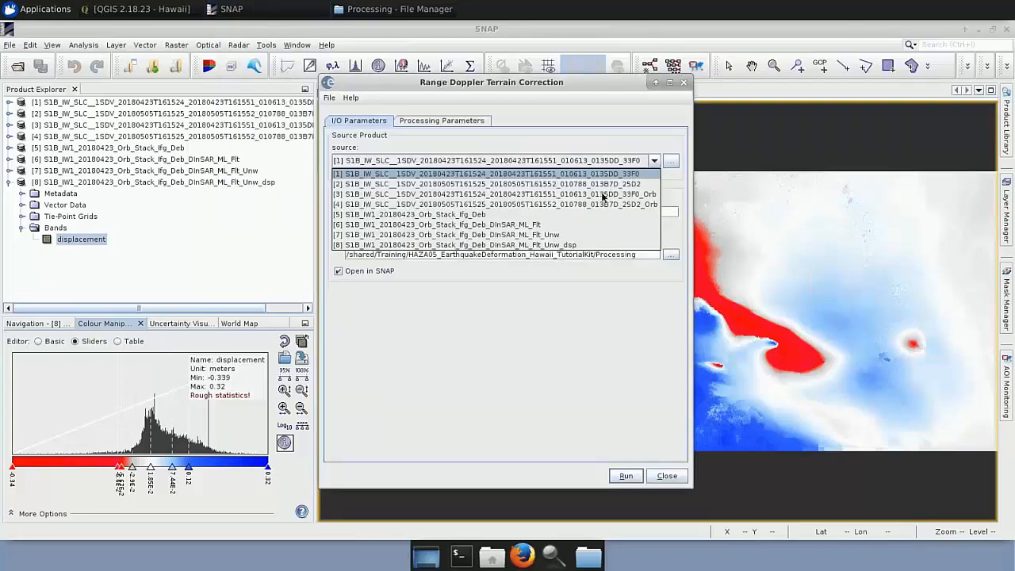
pyautogui.click(530, 226)
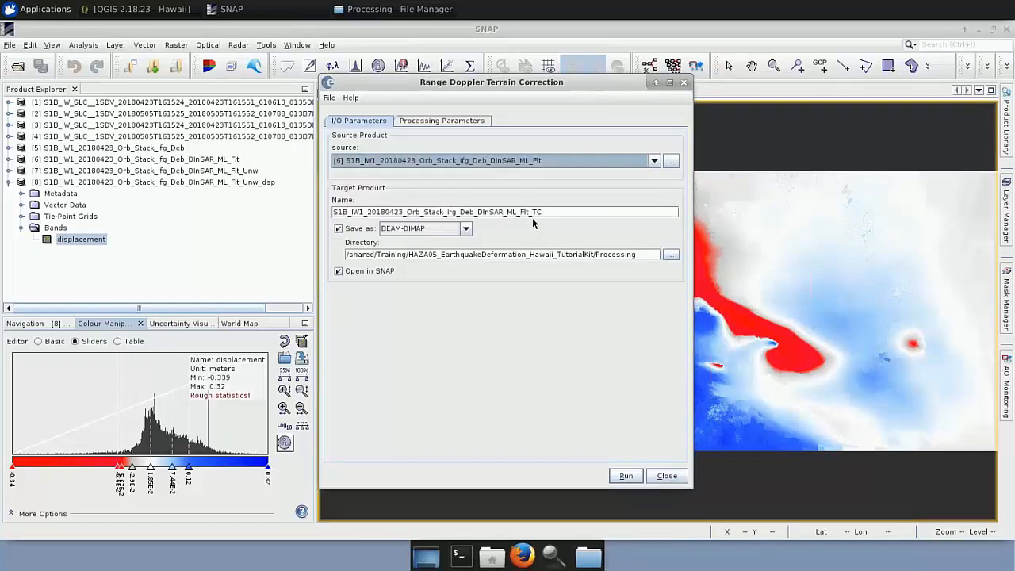
# Select the Intensity, Phase, topo_phase and coherence source bands for terrain correction and set the digital elevation model to SRTM 1Sec HGT (Auto Download).
pyautogui.click(476, 121)
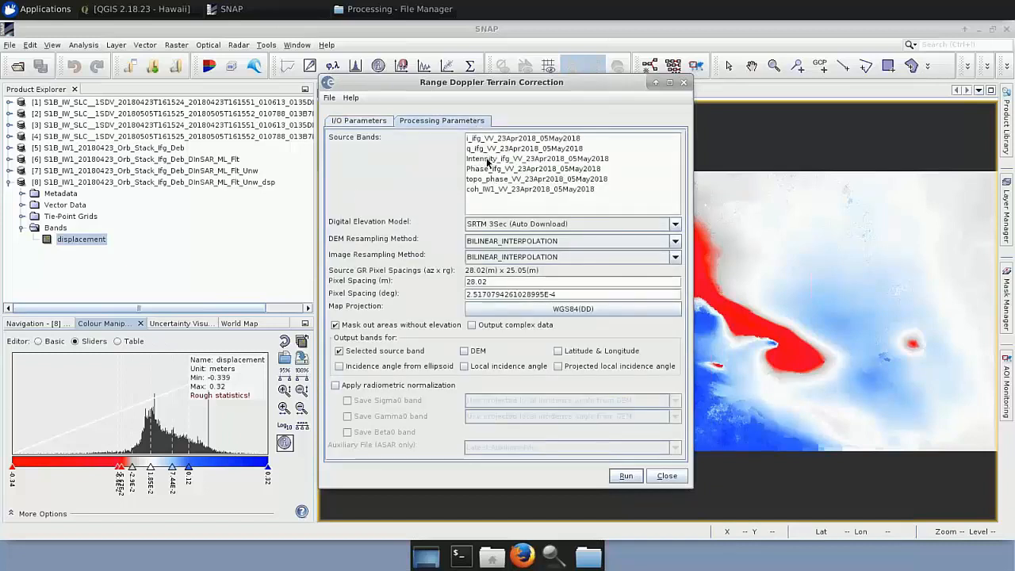
pyautogui.click(487, 163)
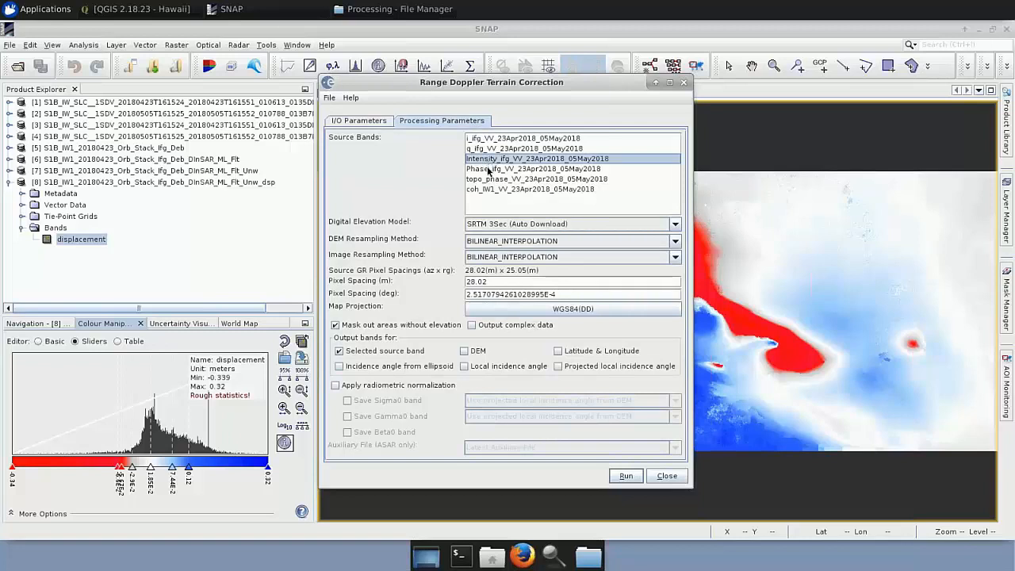
pyautogui.keyDown('ctrl'); pyautogui.click(488, 169); pyautogui.keyUp('ctrl')
pyautogui.keyDown('ctrl'); pyautogui.click(496, 180); pyautogui.keyUp('ctrl')
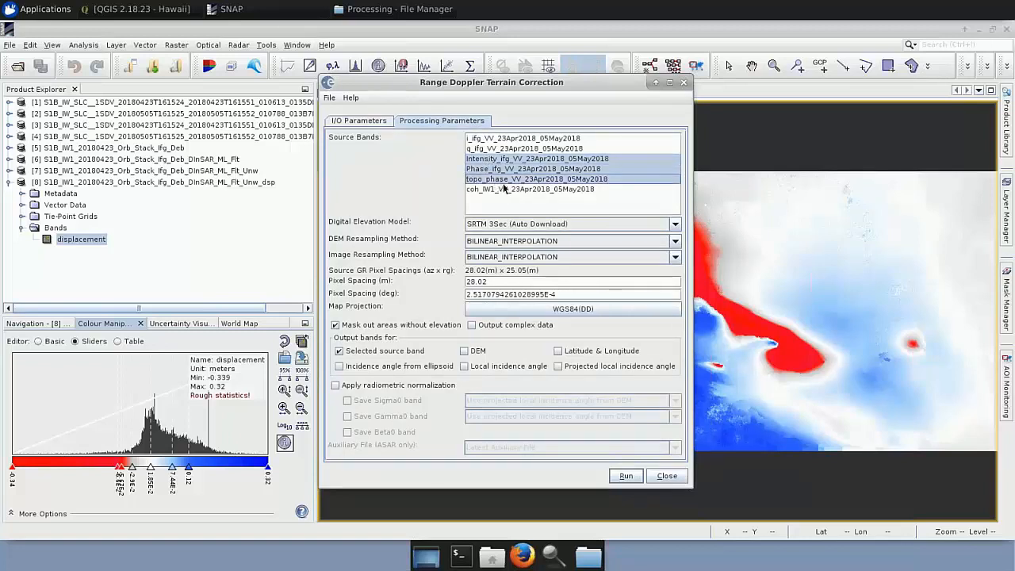
pyautogui.keyDown('ctrl'); pyautogui.click(505, 190); pyautogui.keyUp('ctrl')
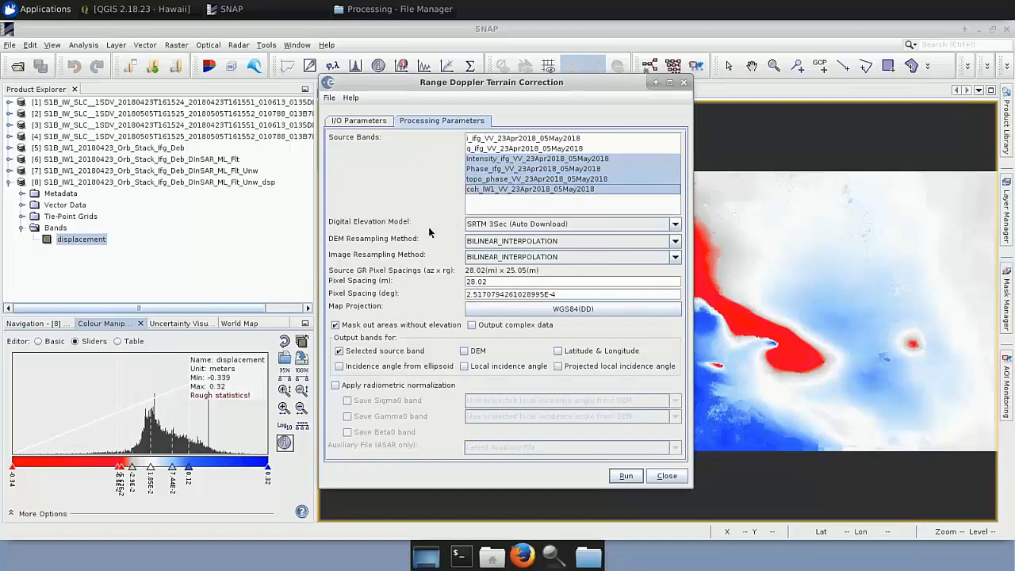
pyautogui.click(653, 225)
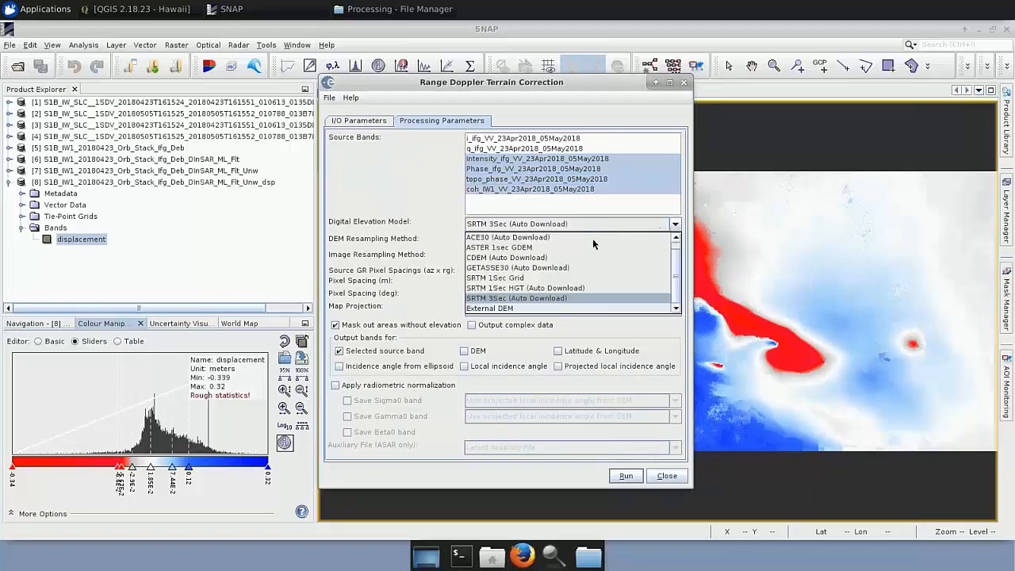
pyautogui.click(518, 289)
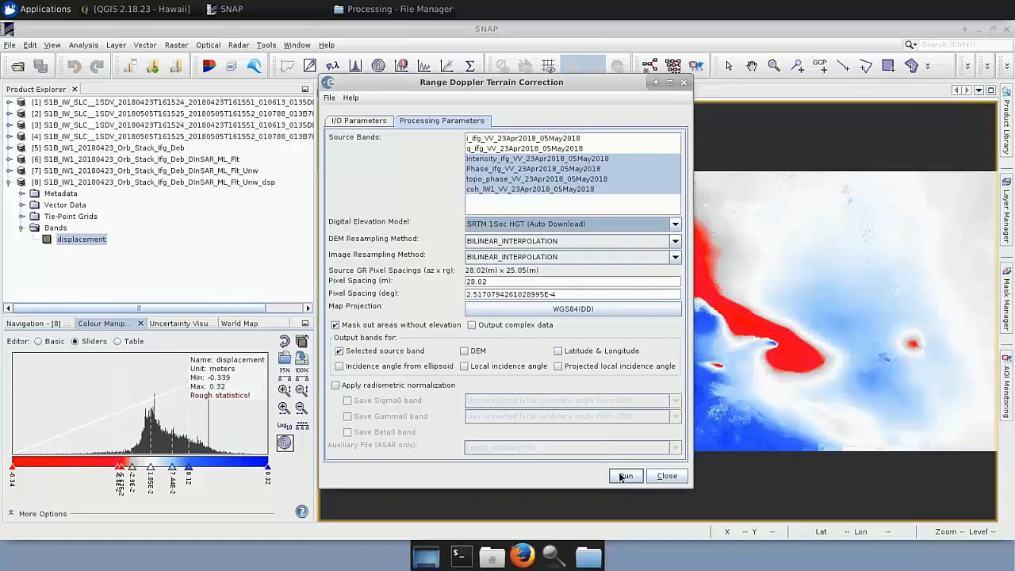
# Choose the displacement product S1B_IW1_20180423_Orb_Stack_Ifg_Deb_DInSAR_ML_Flt_Unw_dsp as the terrain correction source.
pyautogui.click(371, 122)
pyautogui.click(654, 161)
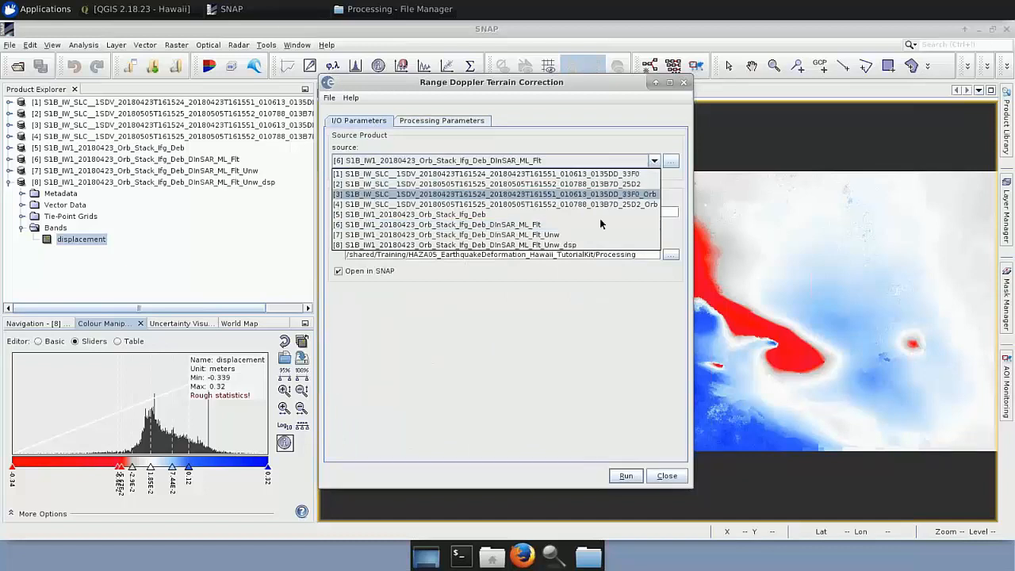
pyautogui.click(579, 244)
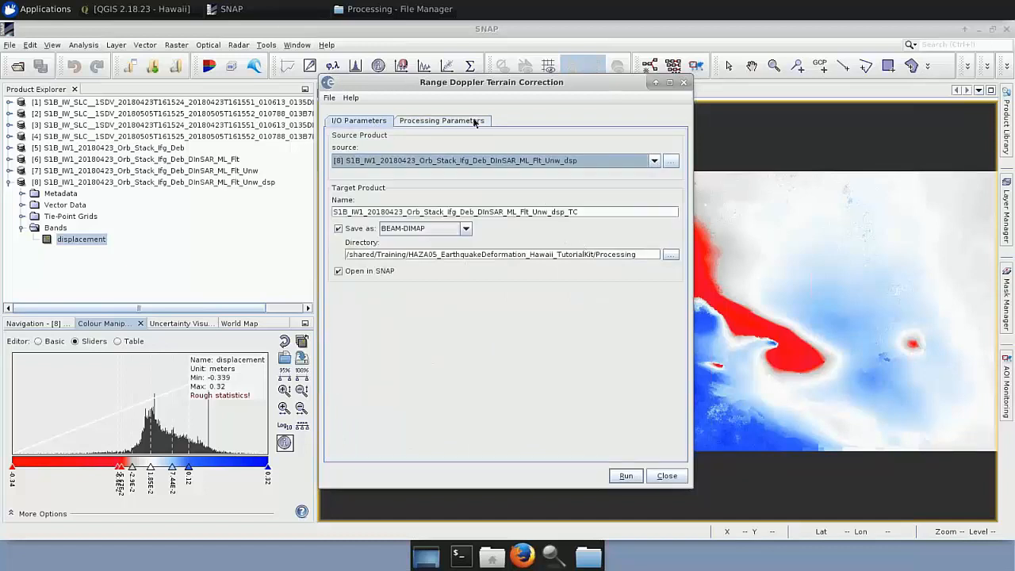
# Set the displacement terrain correction's digital elevation model to SRTM 1Sec HGT (Auto Download) and close the dialog without running it.
pyautogui.click(474, 121)
pyautogui.click(510, 223)
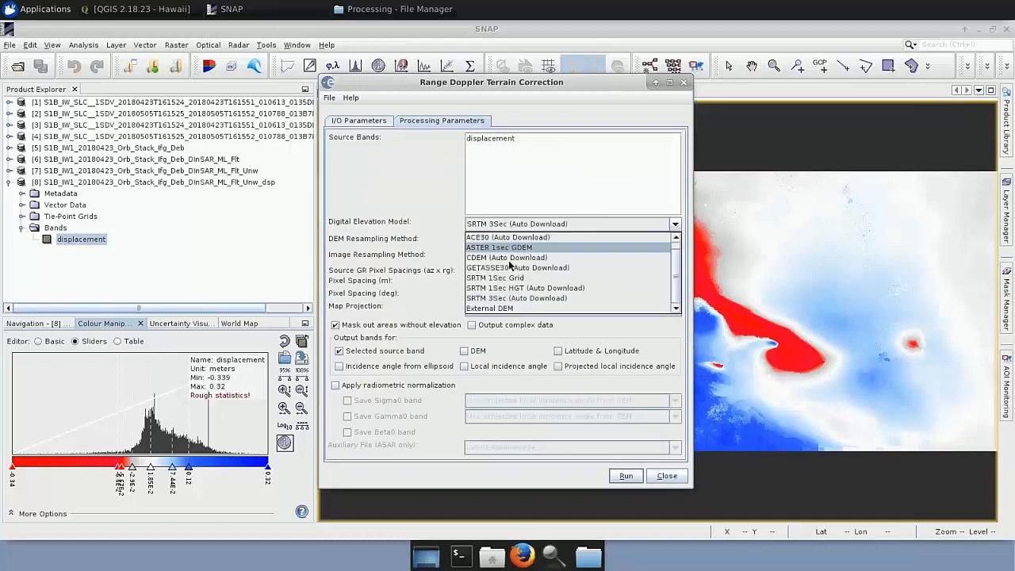
pyautogui.click(510, 288)
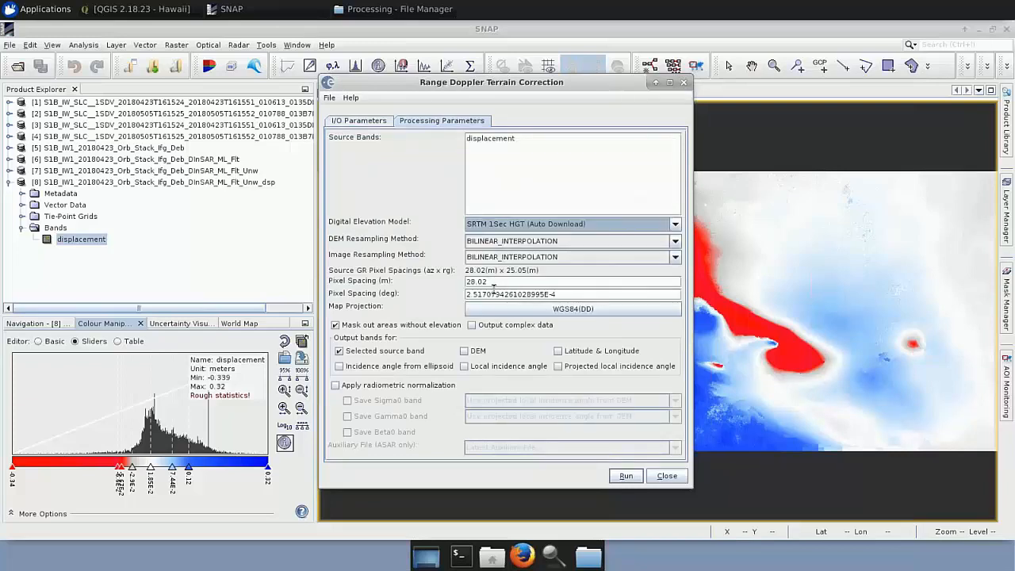
pyautogui.click(667, 476)
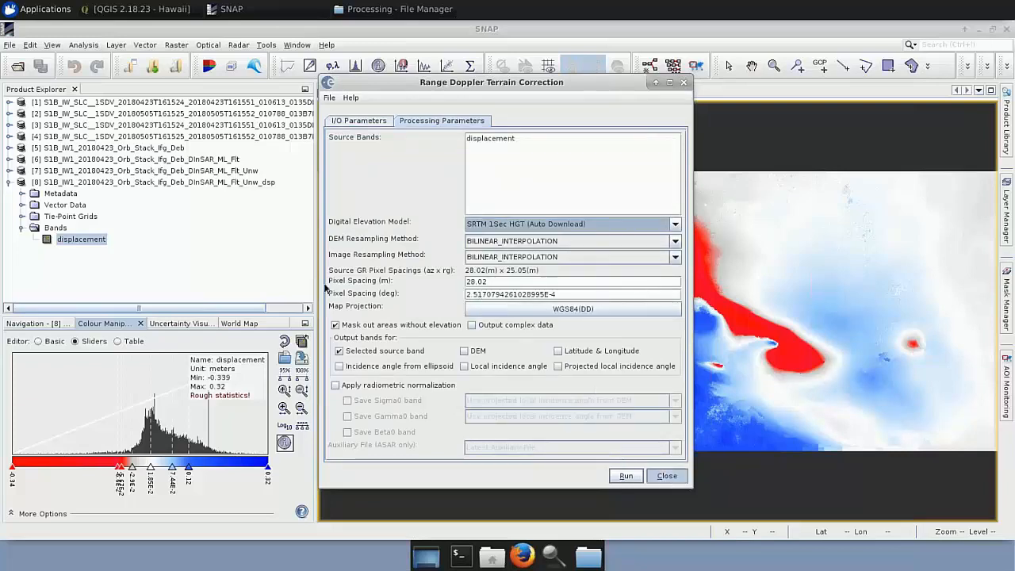
# Load S1B_IW1_20180423_Orb_Stack_Ifg_Deb_DInSAR_ML_Flt_TC.dim and S1B_IW1_20180423_Orb_Stack_Ifg_Deb_DInSAR_ML_Flt_Unw_dsp_TC.dim from the Processing folder into SNAP.
pyautogui.doubleClick(71, 182)
pyautogui.click(361, 9)
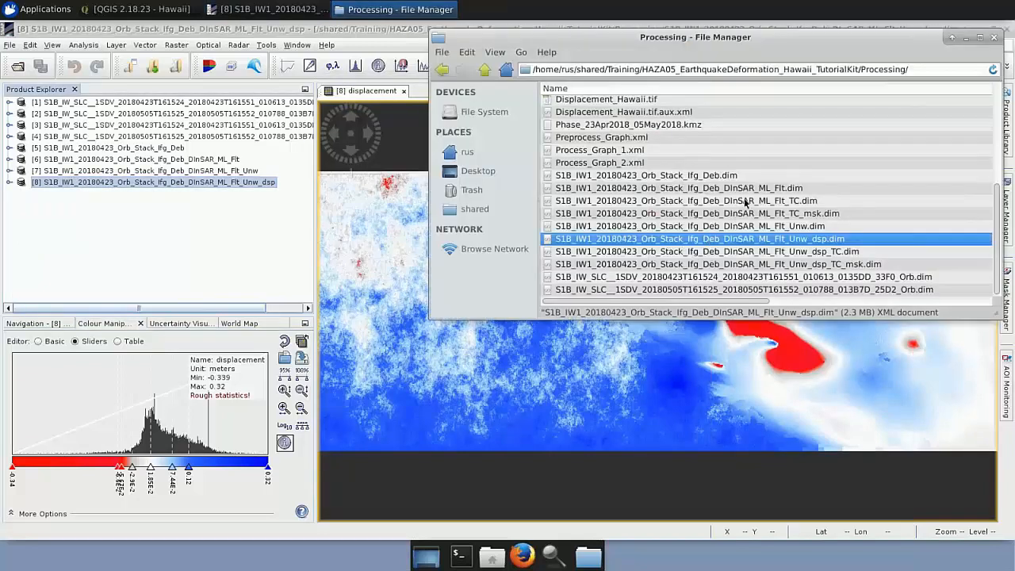
pyautogui.moveTo(746, 203); pyautogui.dragTo(165, 229)
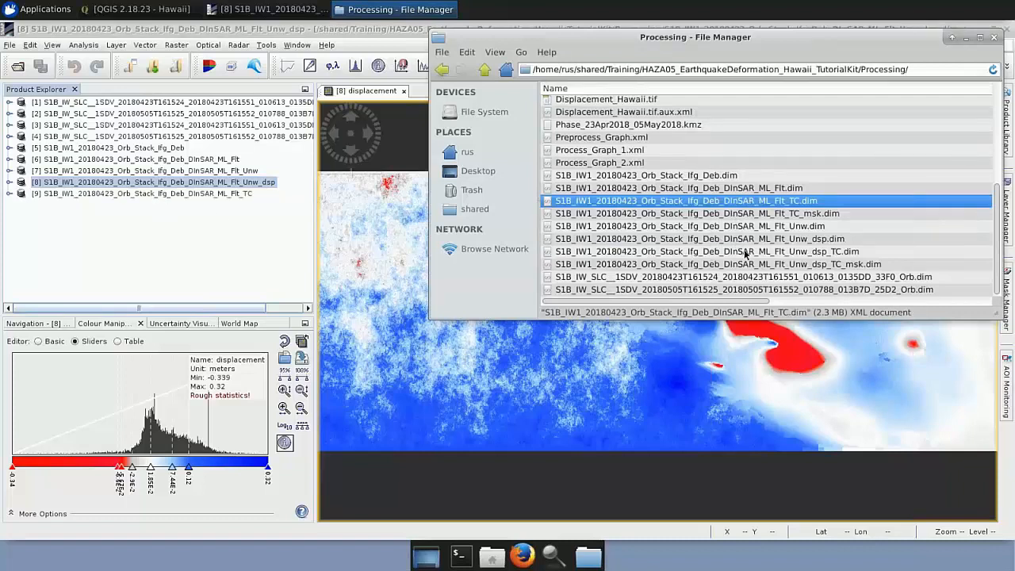
pyautogui.moveTo(746, 252); pyautogui.dragTo(11, 200)
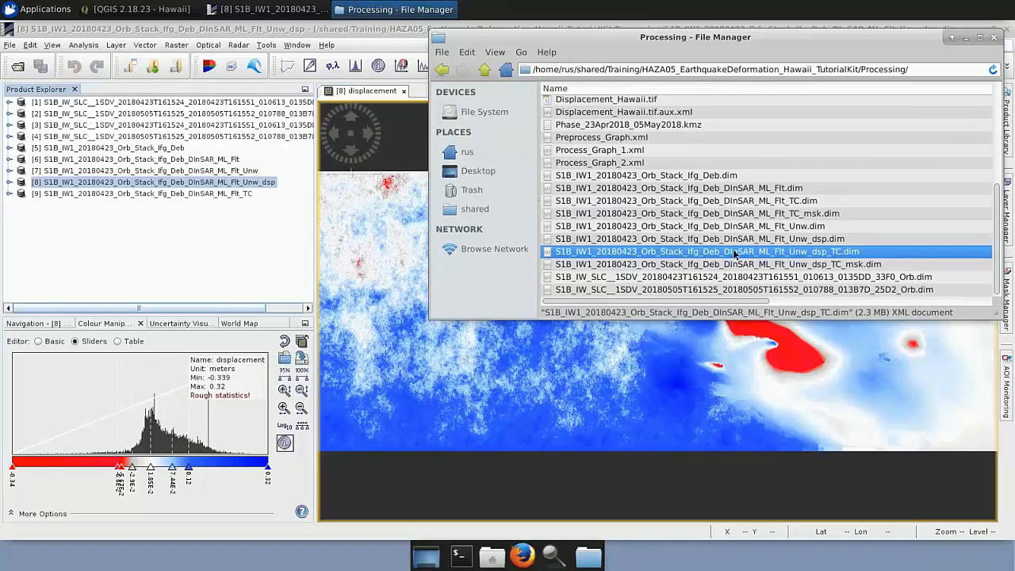
pyautogui.moveTo(731, 252); pyautogui.dragTo(182, 231)
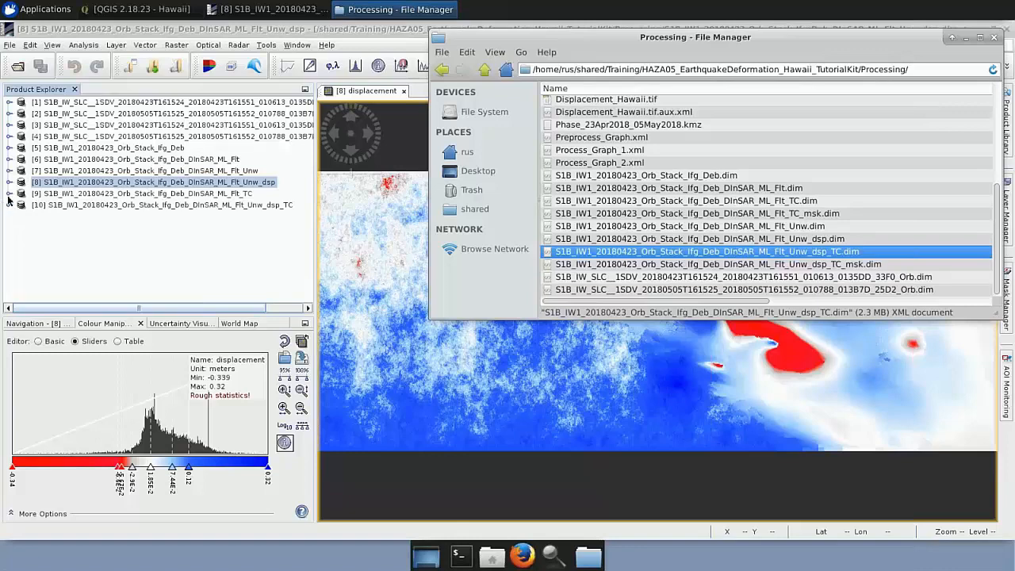
# Close the displacement view and open the Phase_ifg_VV_23Apr2018_05May2018 band of the terrain-corrected ML_Flt_TC product.
pyautogui.click(8, 193)
pyautogui.click(22, 227)
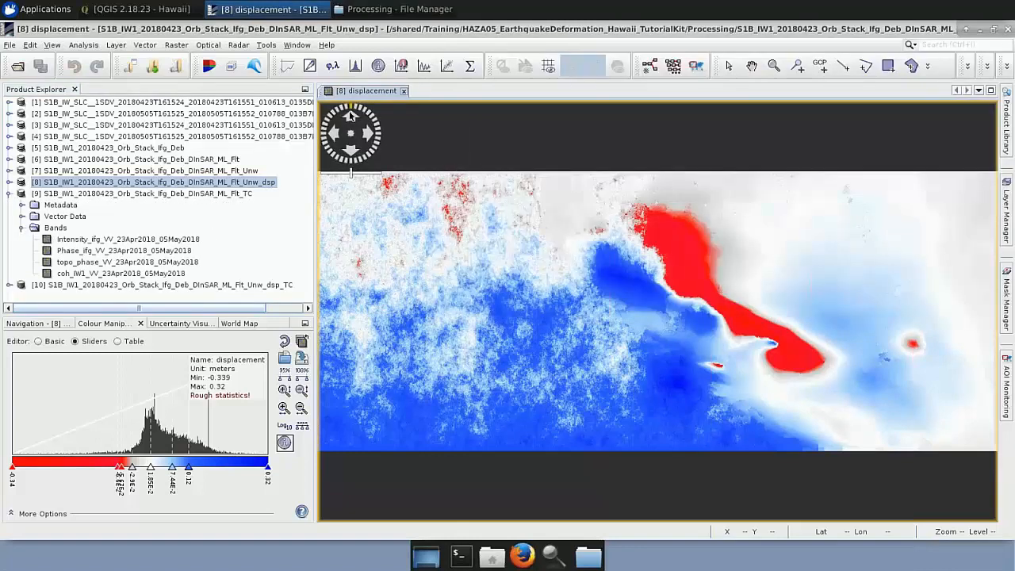
pyautogui.click(403, 91)
pyautogui.doubleClick(105, 250)
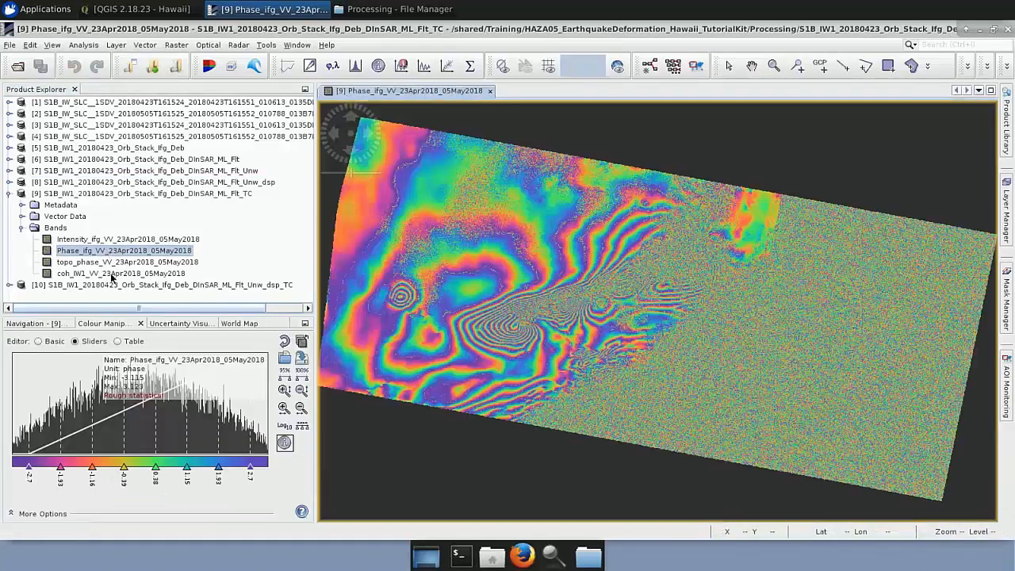
# Open the coh_IW1_VV_23Apr2018_05May2018 band, tile it horizontally beside the phase view, and fit the full images in both views.
pyautogui.click(112, 274)
pyautogui.doubleClick(112, 274)
pyautogui.click(297, 44)
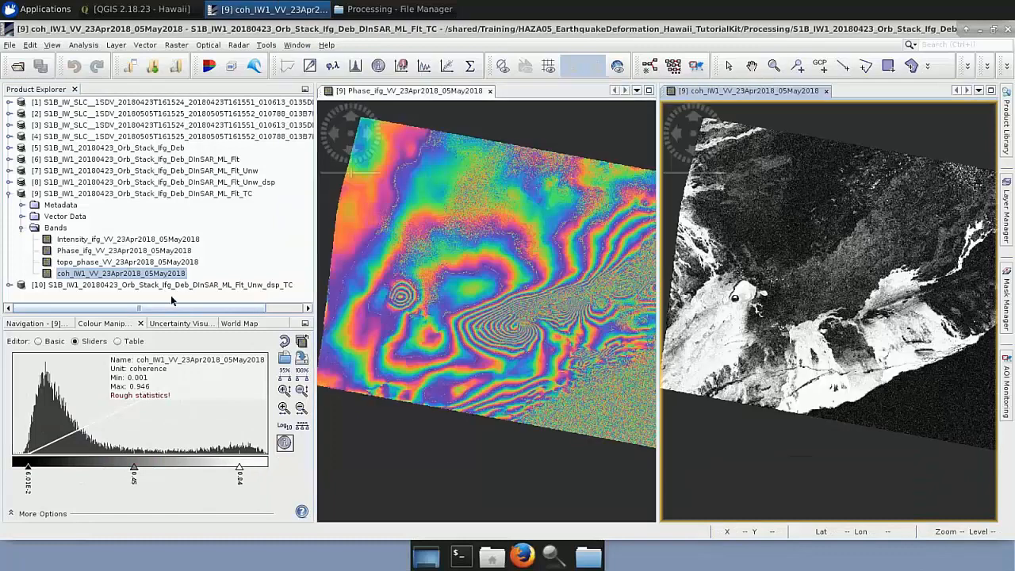
pyautogui.click(36, 323)
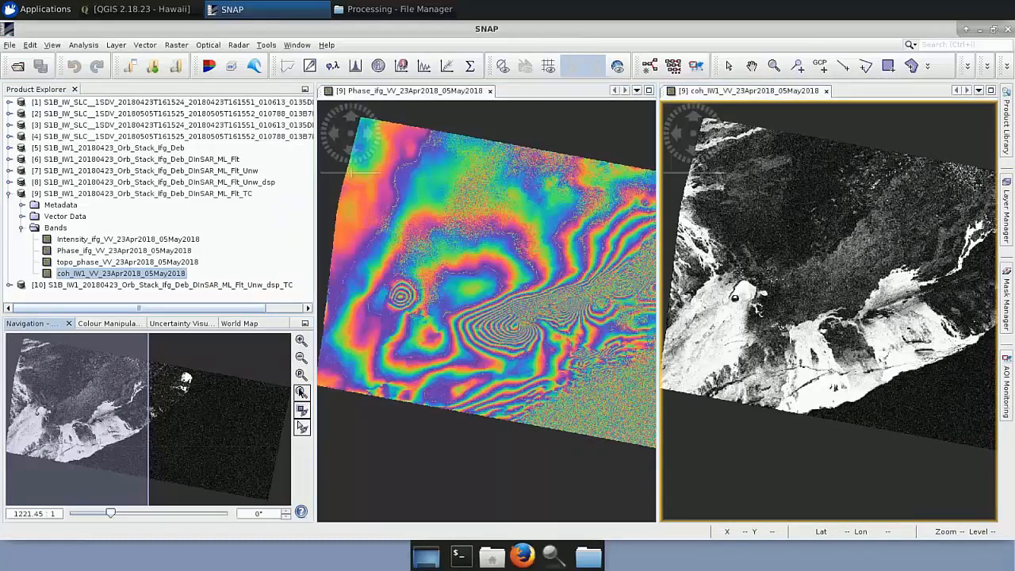
pyautogui.click(301, 392)
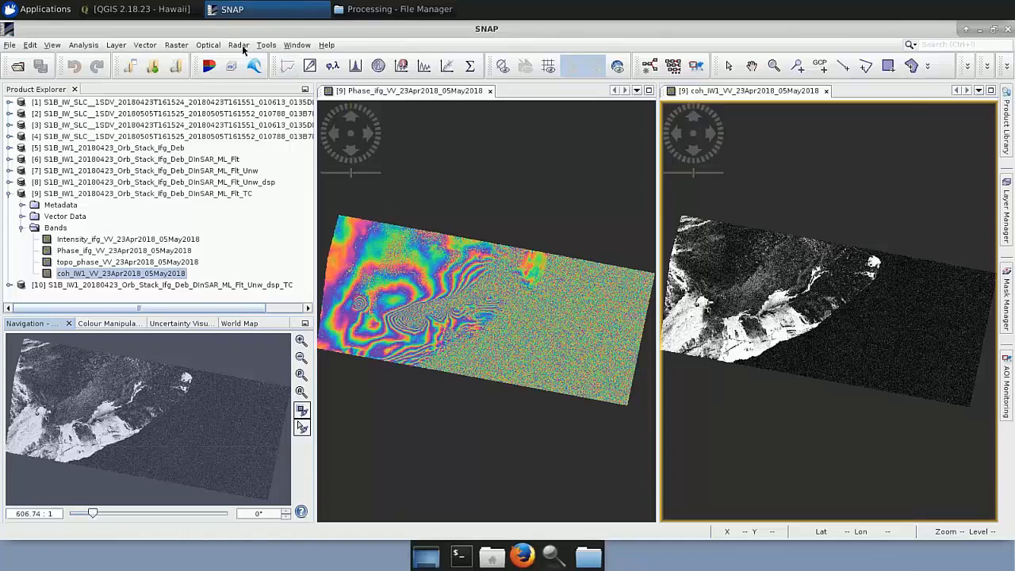
# Set up a Land/Sea Mask for S1B_IW1_20180423_Orb_Stack_Ifg_Deb_DInSAR_ML_Flt_TC that masks out the sea using SRTM 3sec.
pyautogui.click(176, 46)
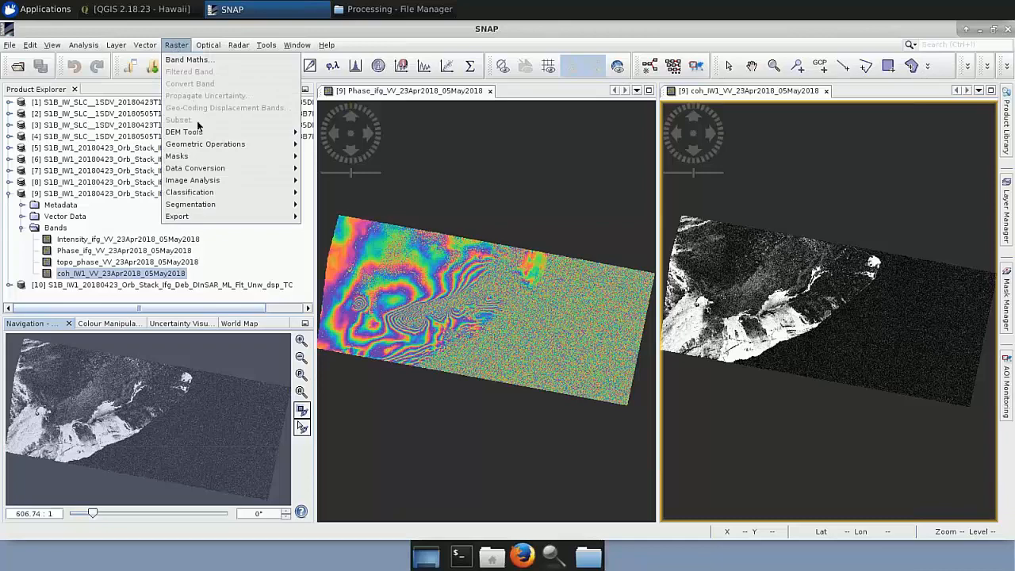
pyautogui.moveTo(209, 156)
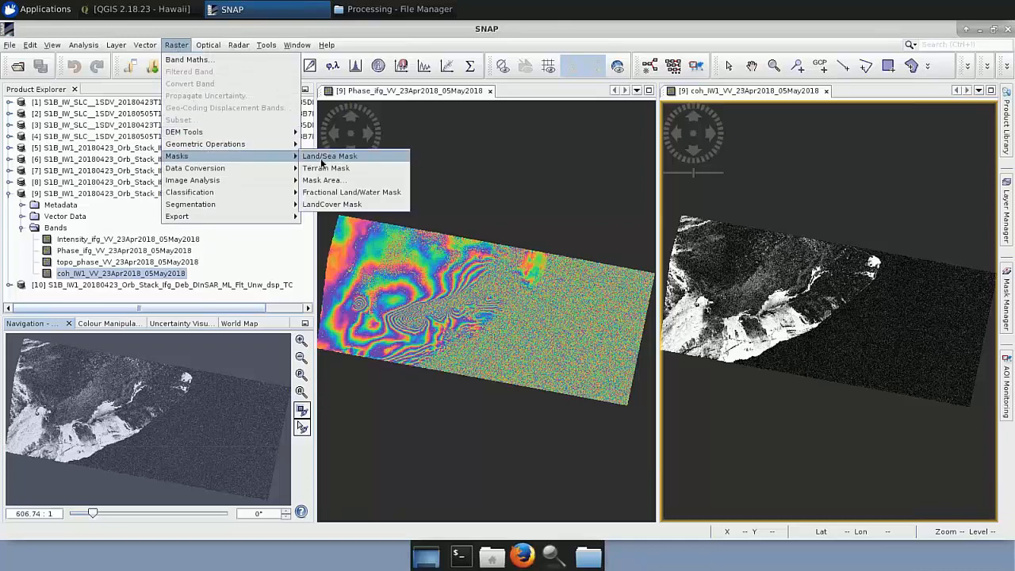
pyautogui.click(321, 158)
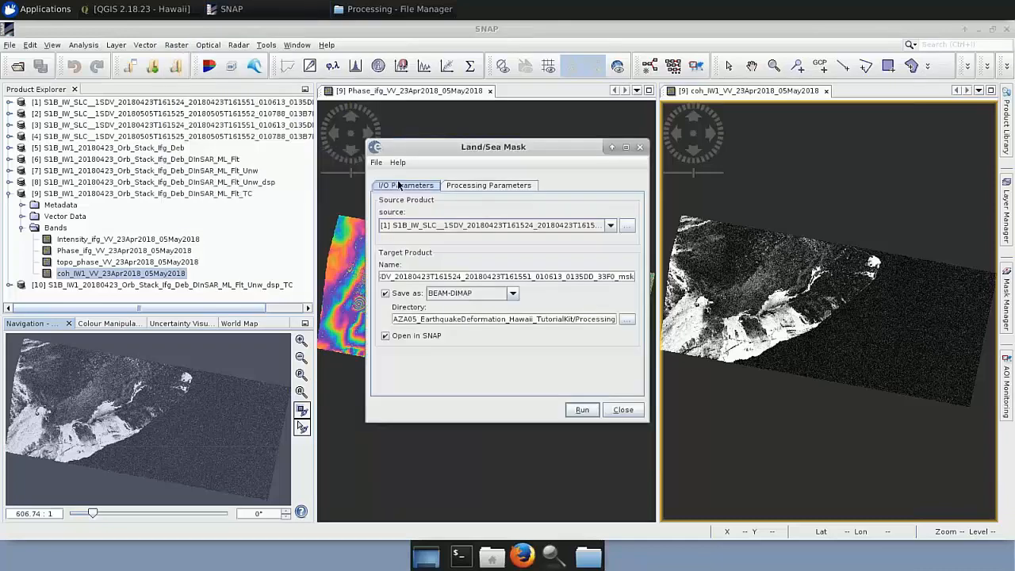
pyautogui.click(610, 226)
pyautogui.scroll(-1, 616, 284)
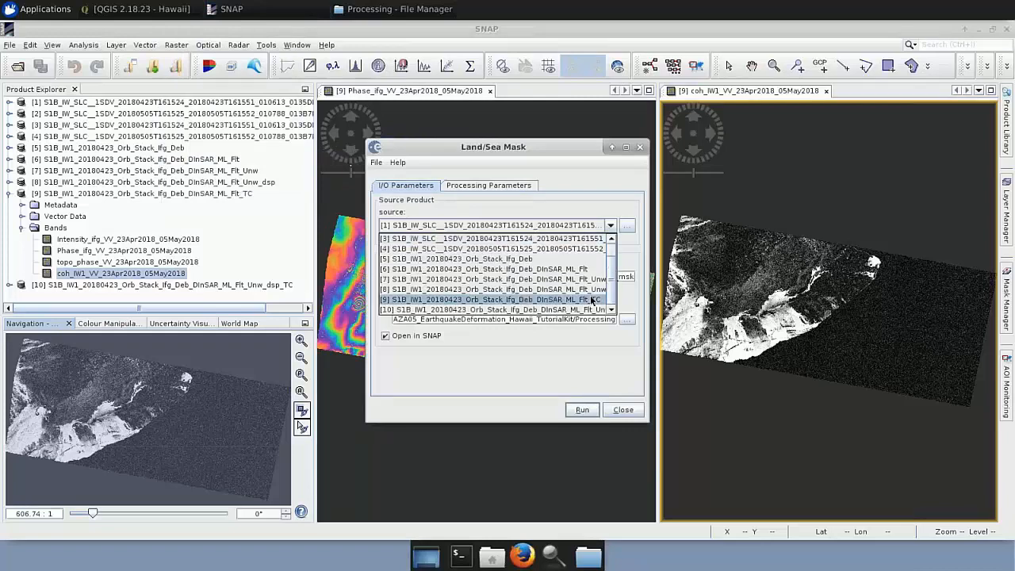
pyautogui.click(591, 300)
pyautogui.click(513, 188)
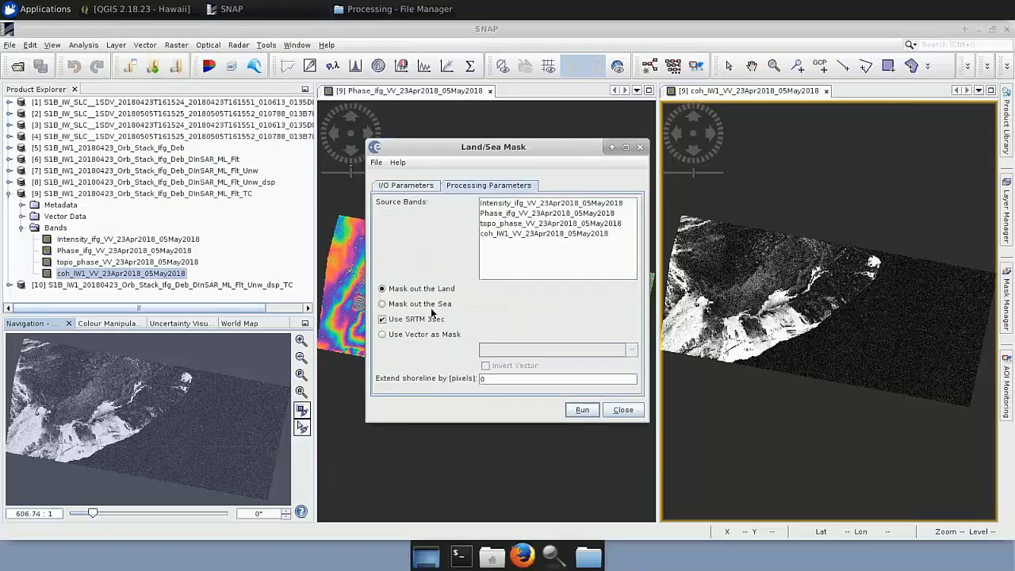
pyautogui.click(426, 304)
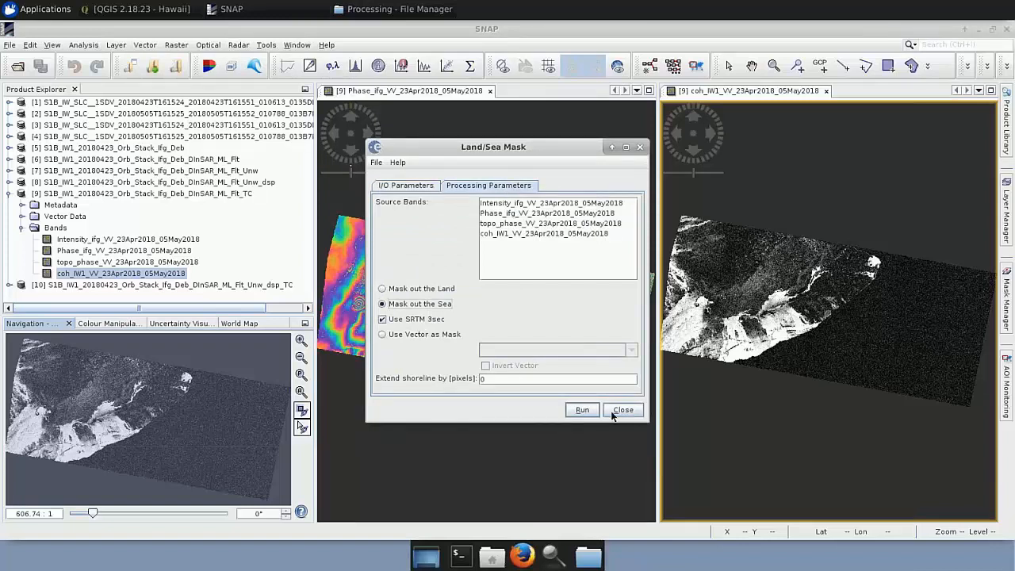
# Switch the Land/Sea Mask source to S1B_IW1_20180423_Orb_Stack_Ifg_Deb_DInSAR_ML_Flt_Unw_dsp_TC and close the dialog without running it.
pyautogui.click(406, 187)
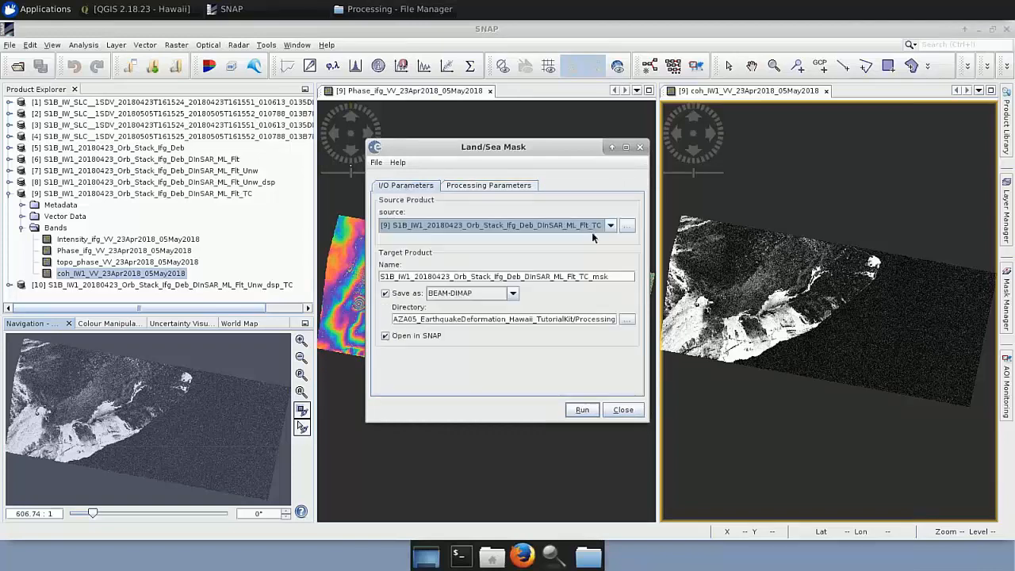
pyautogui.click(609, 225)
pyautogui.click(491, 299)
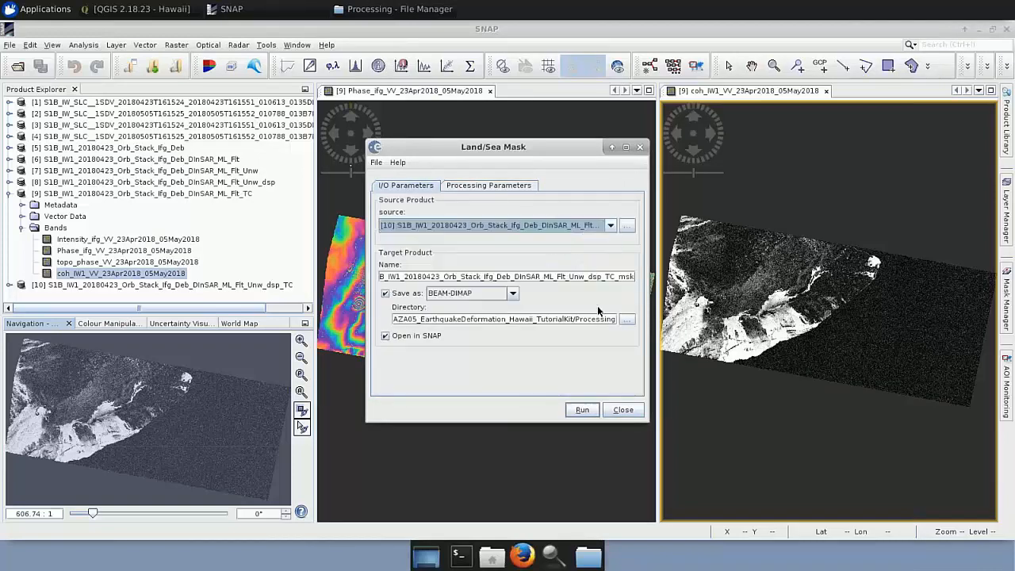
pyautogui.click(623, 409)
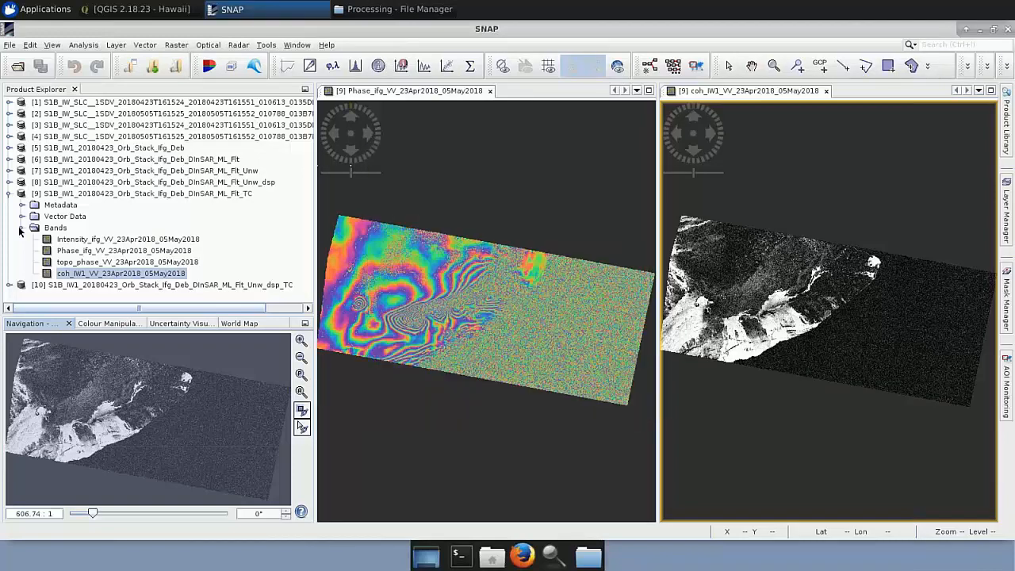
# Collapse the terrain-corrected ML_Flt_TC product and close its coherence band view.
pyautogui.click(20, 229)
pyautogui.click(9, 193)
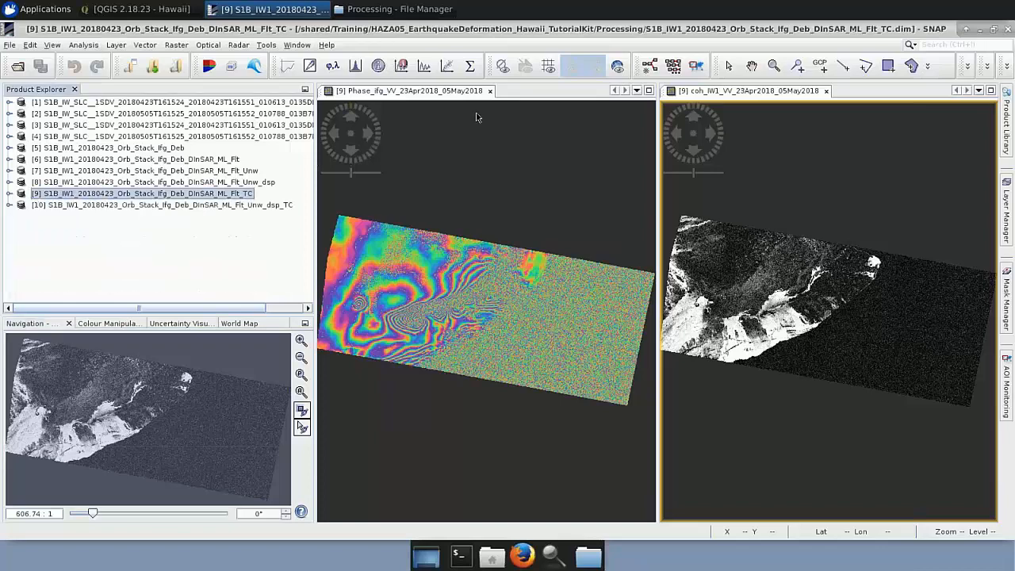
pyautogui.click(825, 92)
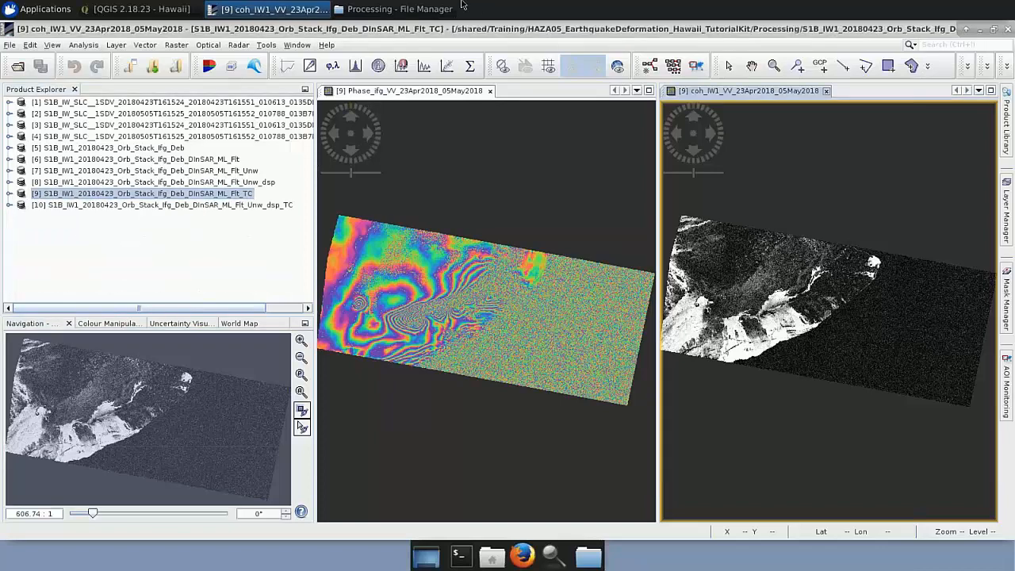
# Load S1B_IW1_20180423_Orb_Stack_Ifg_Deb_DInSAR_ML_Flt_TC_msk.dim and S1B_IW1_20180423_Orb_Stack_Ifg_Deb_DInSAR_ML_Flt_Unw_dsp_TC_msk.dim from the Processing folder into SNAP.
pyautogui.click(394, 8)
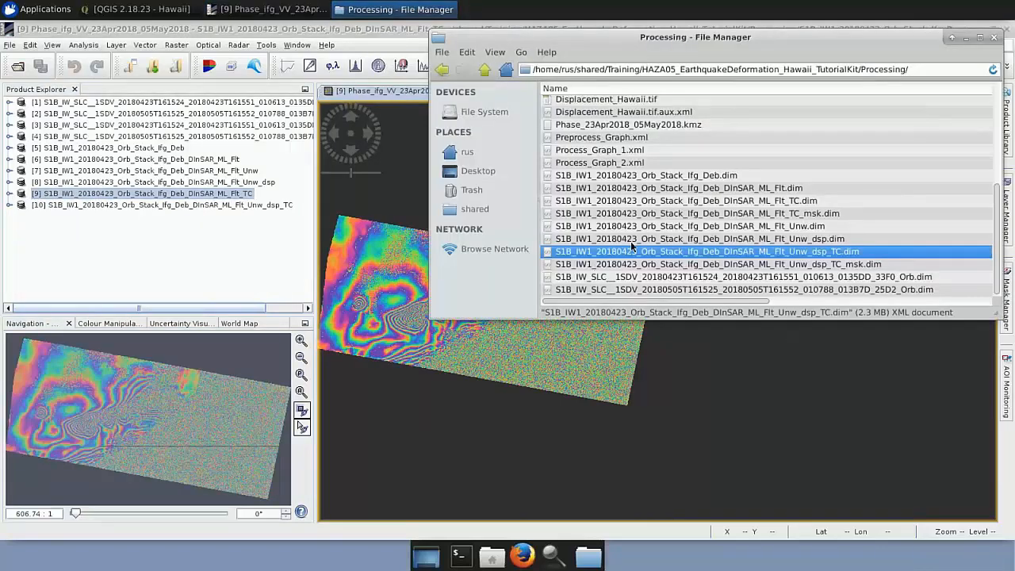
pyautogui.moveTo(723, 219); pyautogui.dragTo(191, 251)
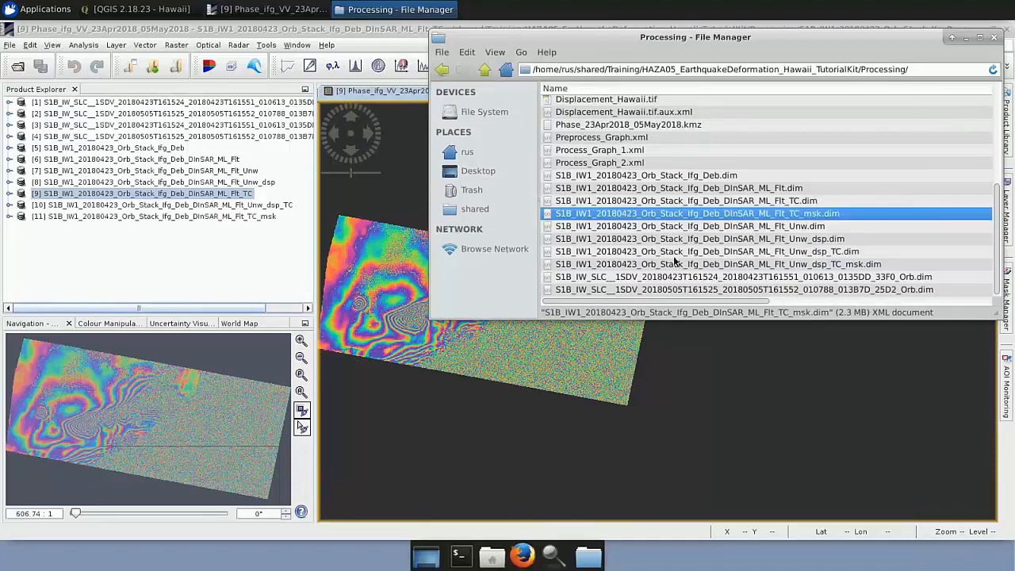
pyautogui.moveTo(678, 264); pyautogui.dragTo(14, 215)
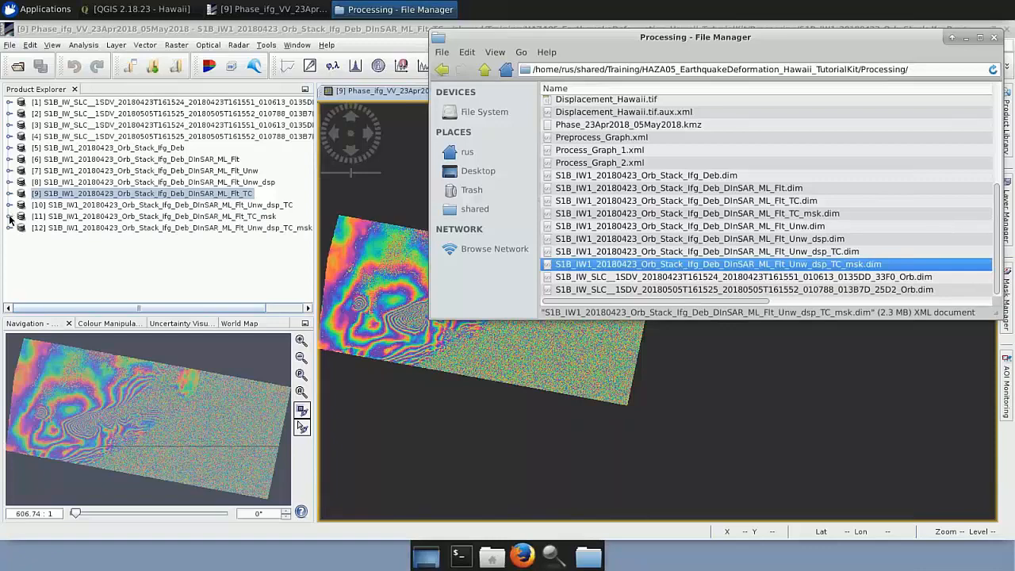
# Open the masked ML_Flt_TC_msk product's Phase_ifg_VV_23Apr2018_05May2018 band, tile it horizontally beside the unmasked phase view, and compare the full images.
pyautogui.click(10, 216)
pyautogui.click(21, 251)
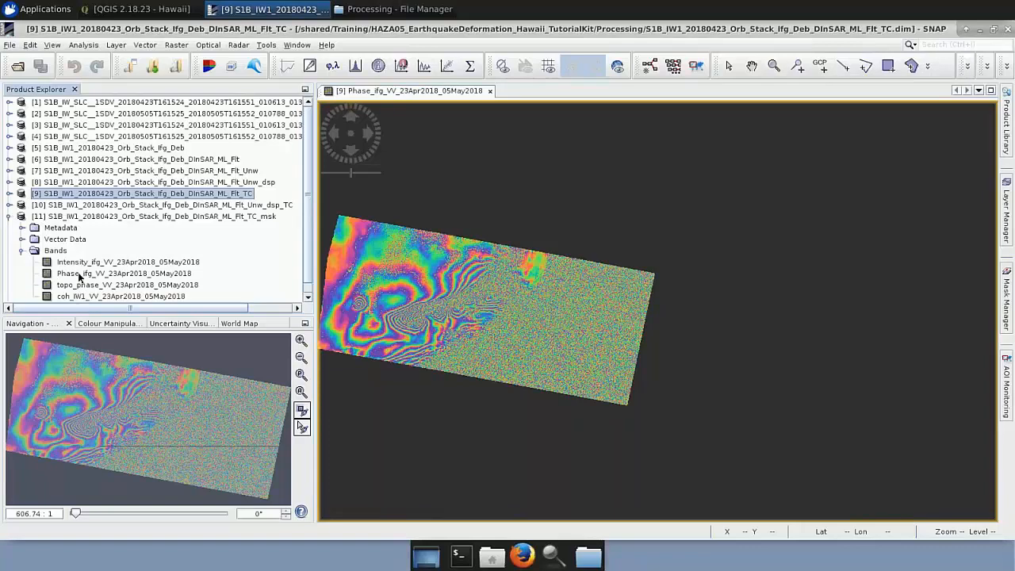
pyautogui.doubleClick(78, 273)
pyautogui.click(297, 44)
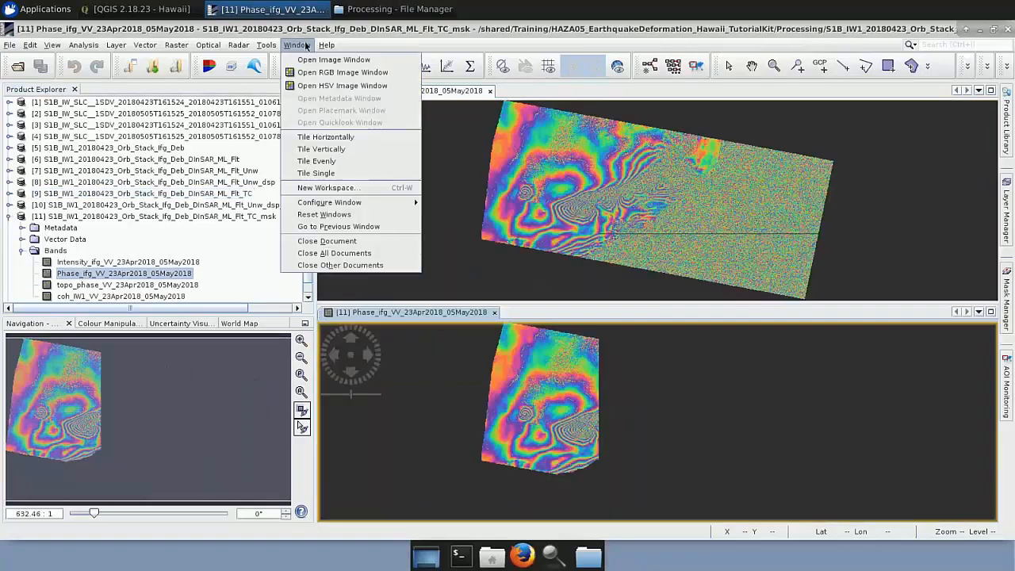
pyautogui.click(315, 136)
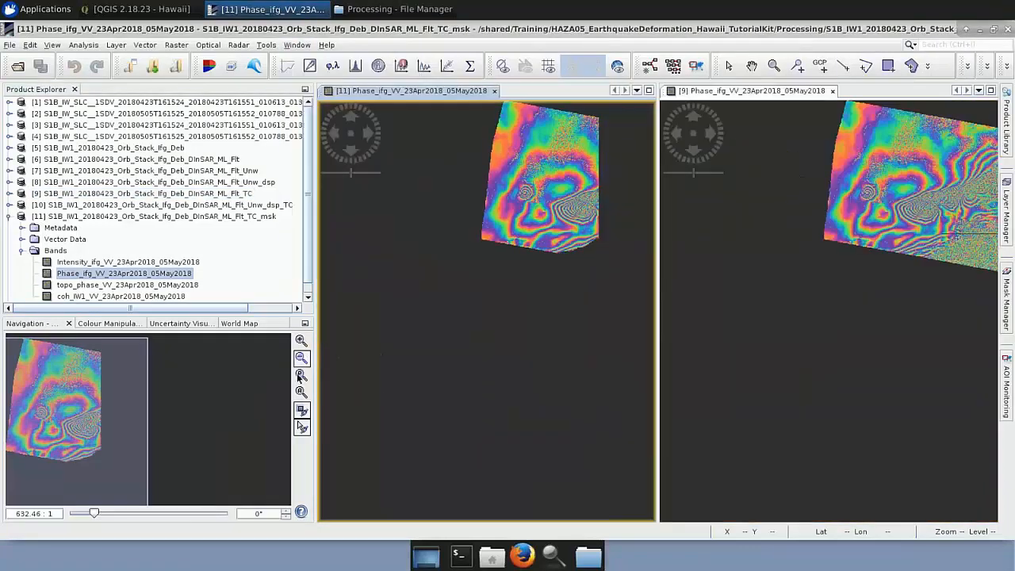
pyautogui.click(301, 392)
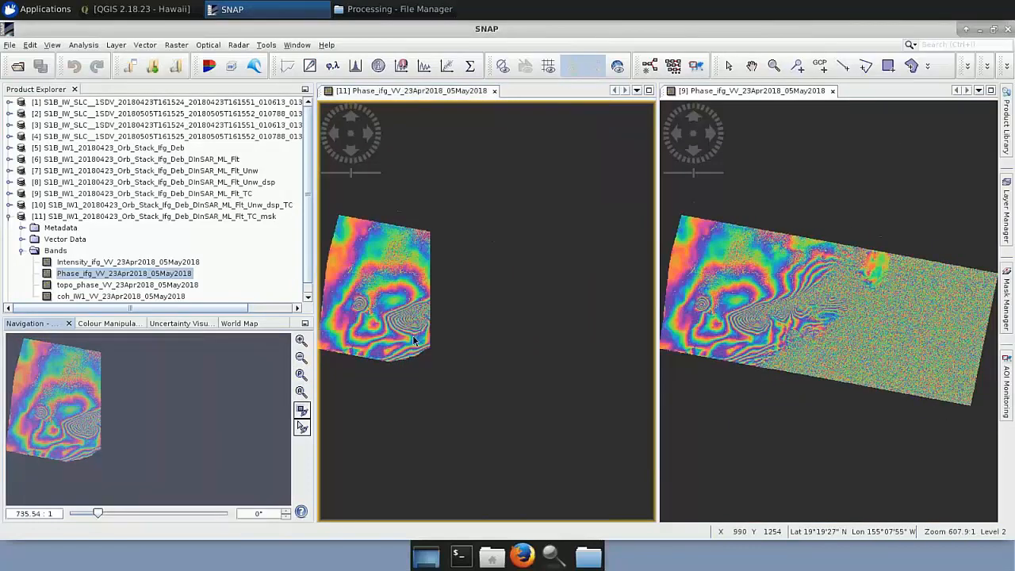
pyautogui.scroll(3, 413, 341)
pyautogui.scroll(-3, 413, 341)
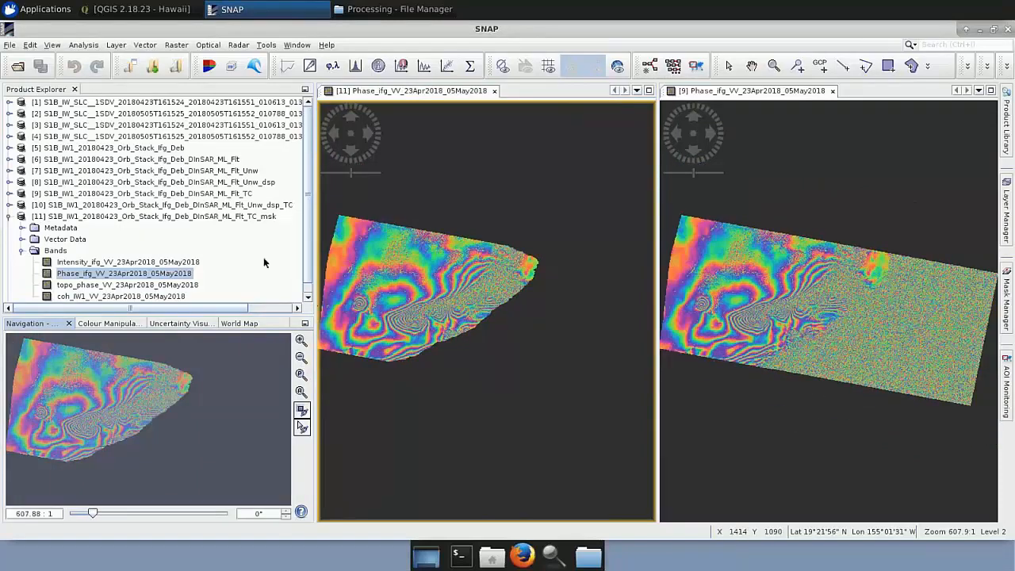
# Collapse the ML_Flt_TC_msk product and open the displacement_VV band of the masked ML_Flt_Unw_dsp_TC_msk product.
pyautogui.click(11, 221)
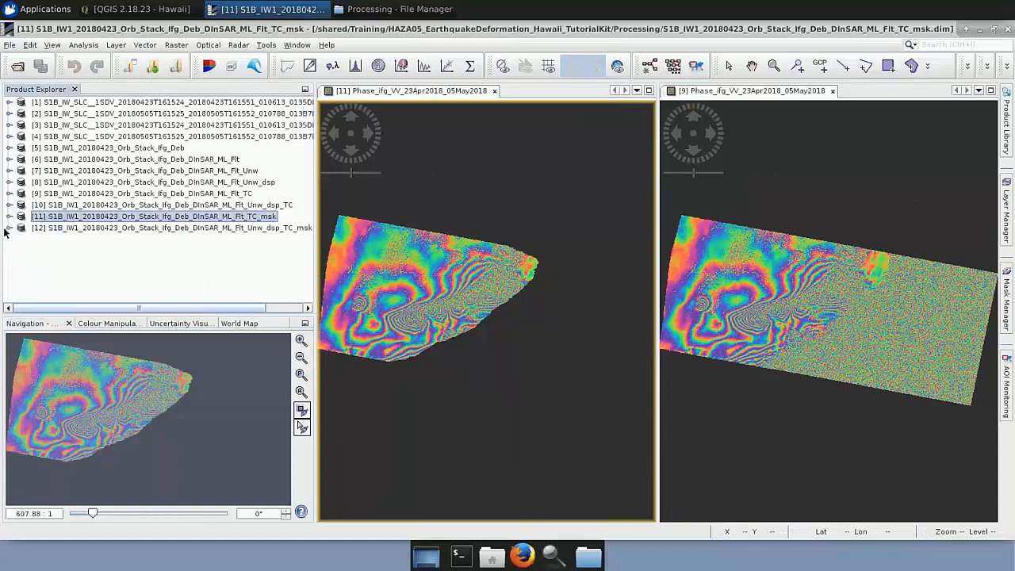
pyautogui.click(8, 228)
pyautogui.click(23, 263)
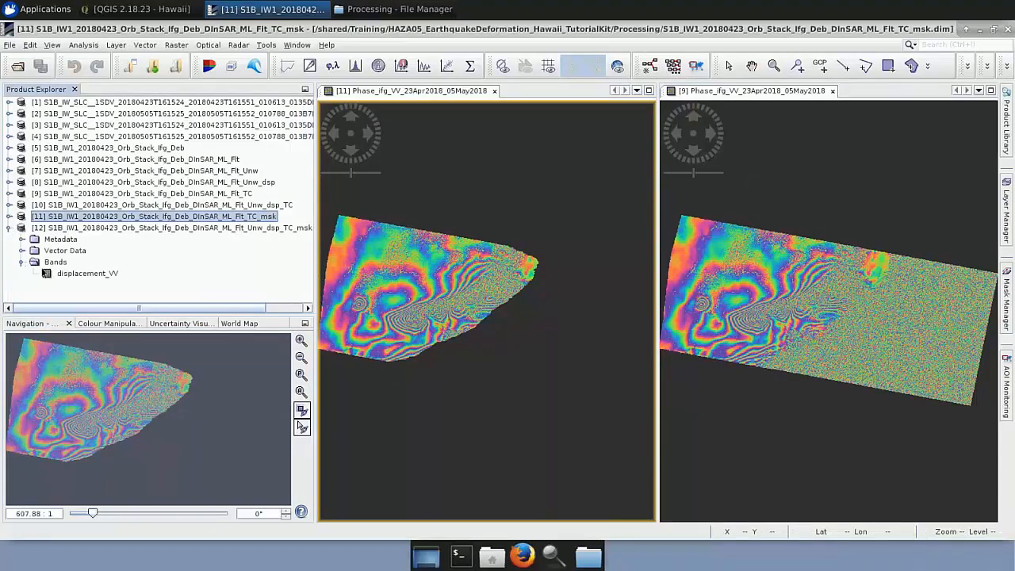
pyautogui.doubleClick(67, 275)
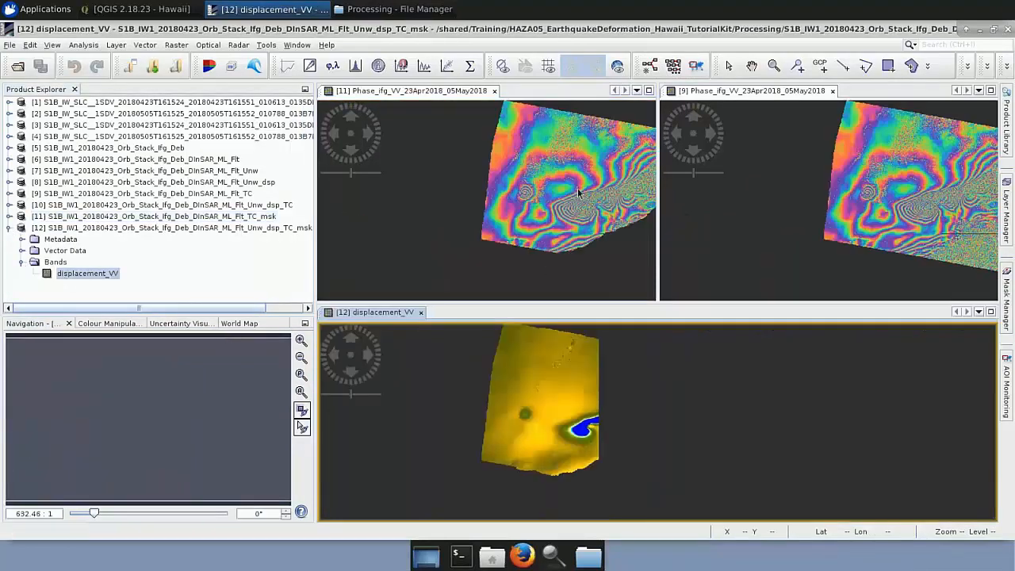
# Close both phase views and examine the masked displacement_VV image on its own.
pyautogui.click(493, 92)
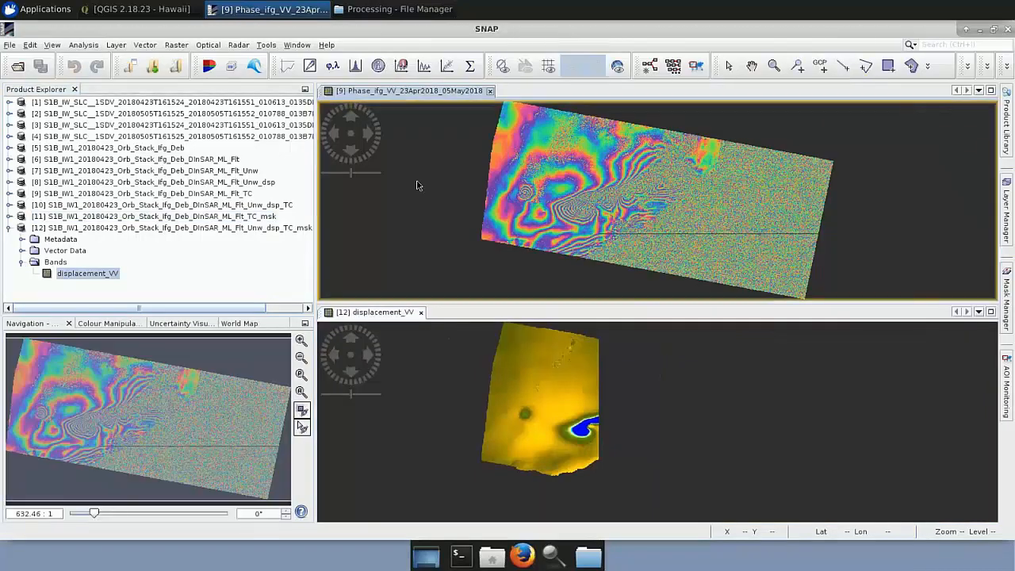
pyautogui.click(490, 92)
pyautogui.click(99, 324)
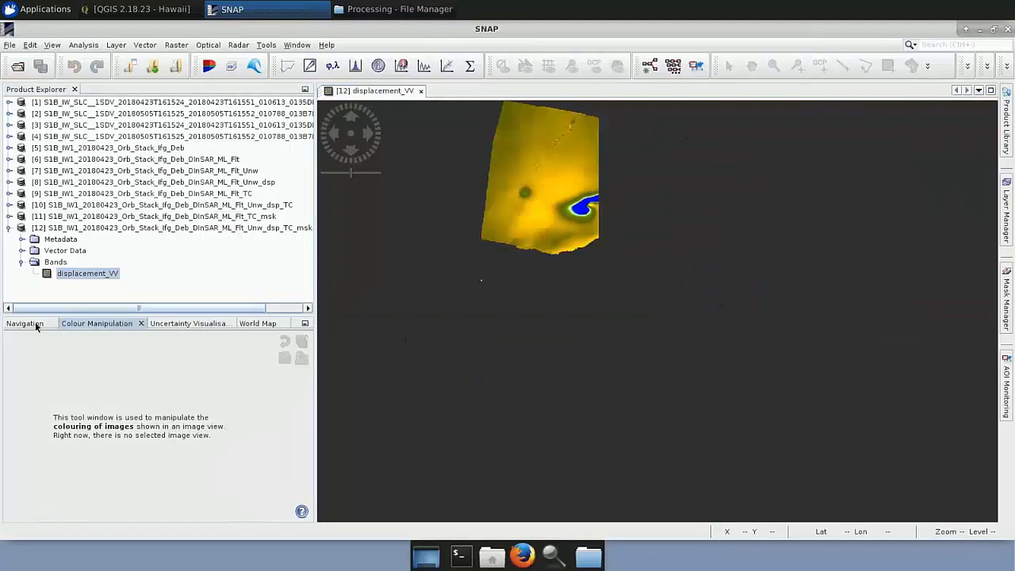
pyautogui.click(31, 324)
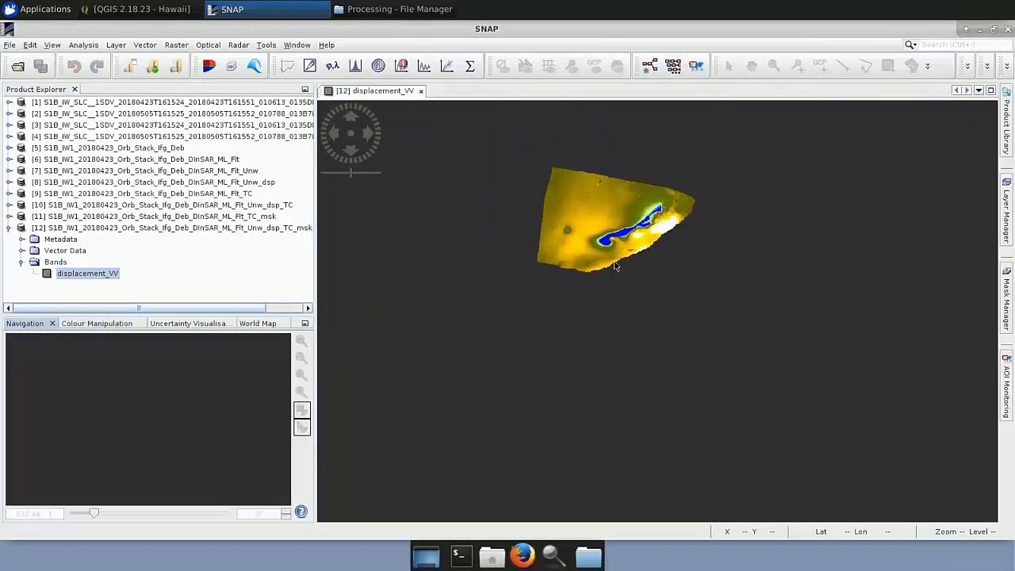
pyautogui.scroll(4, 616, 266)
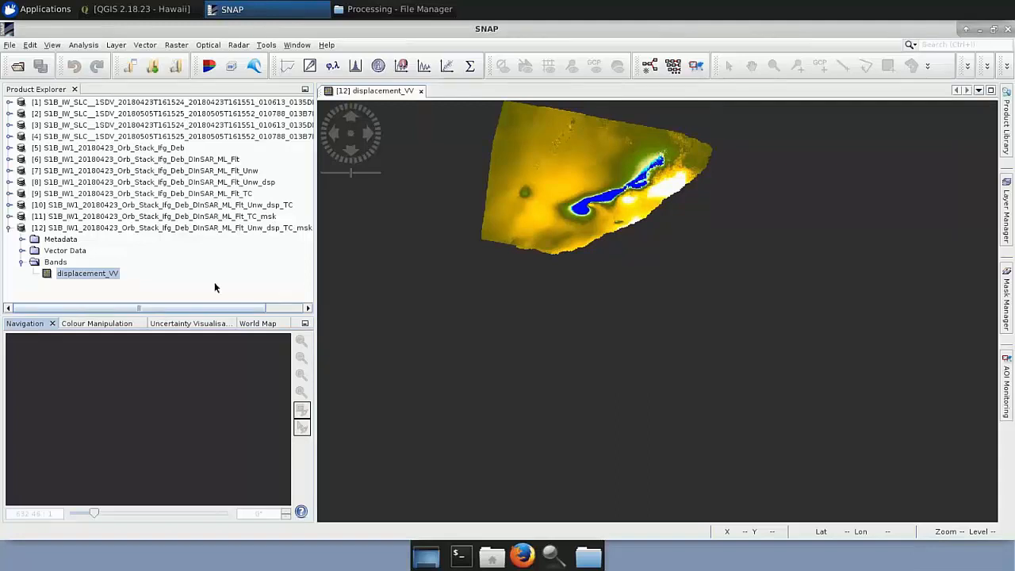
# Set up a GeoTIFF export of the unmasked ML_Flt_Unw_dsp_TC product with a band subset containing displacement_VV.
pyautogui.click(198, 217)
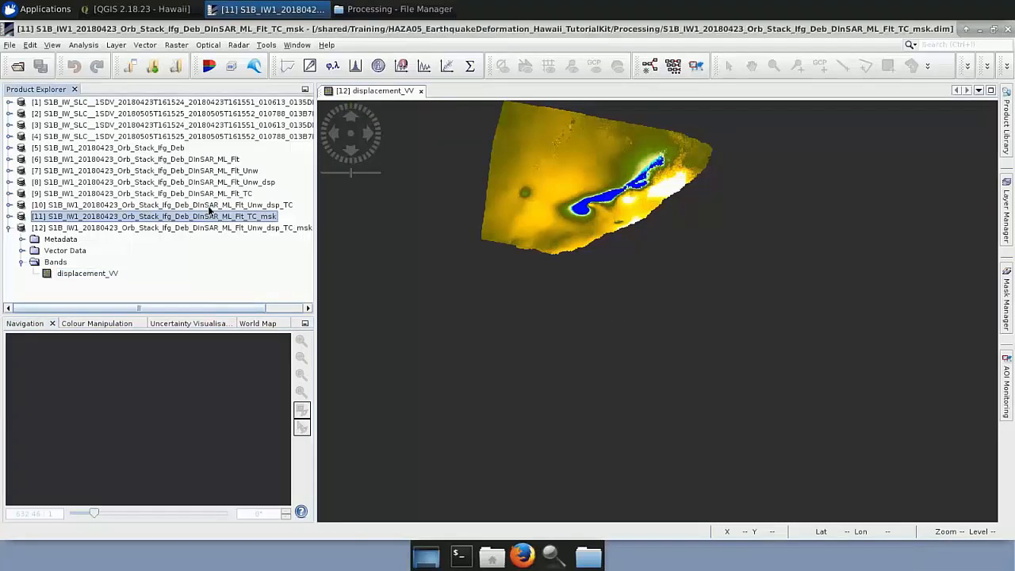
pyautogui.click(210, 205)
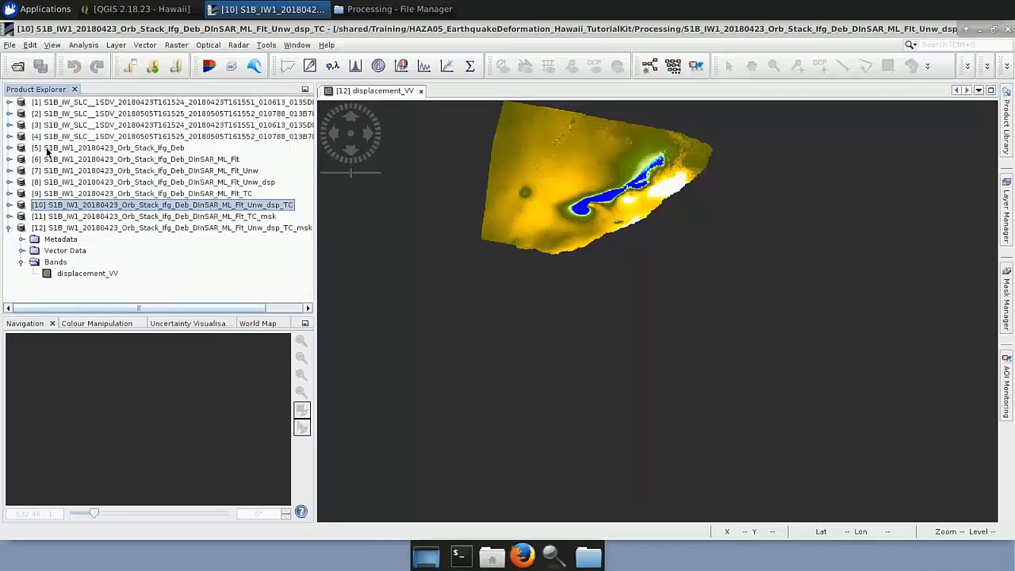
pyautogui.click(10, 45)
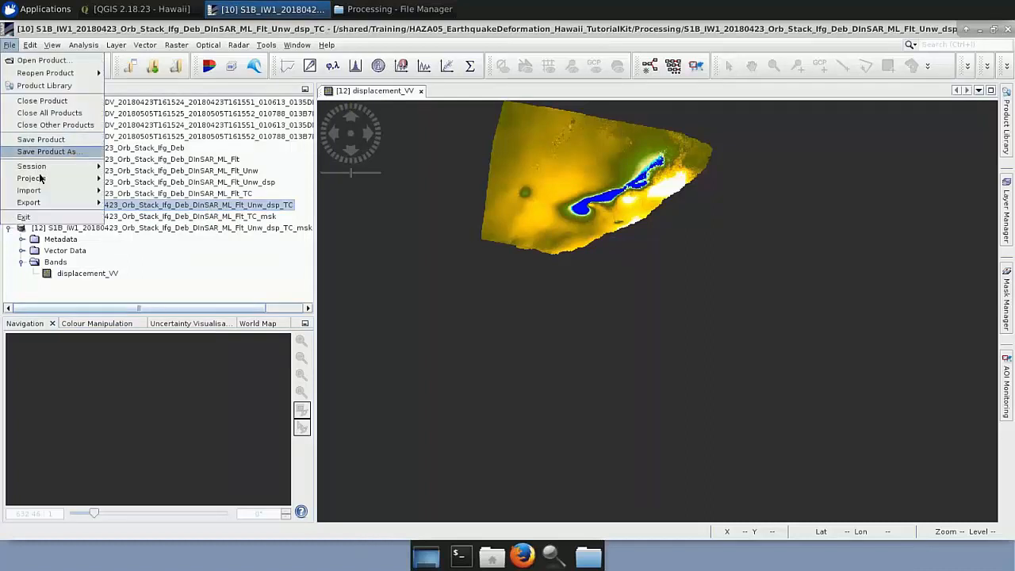
pyautogui.moveTo(51, 198)
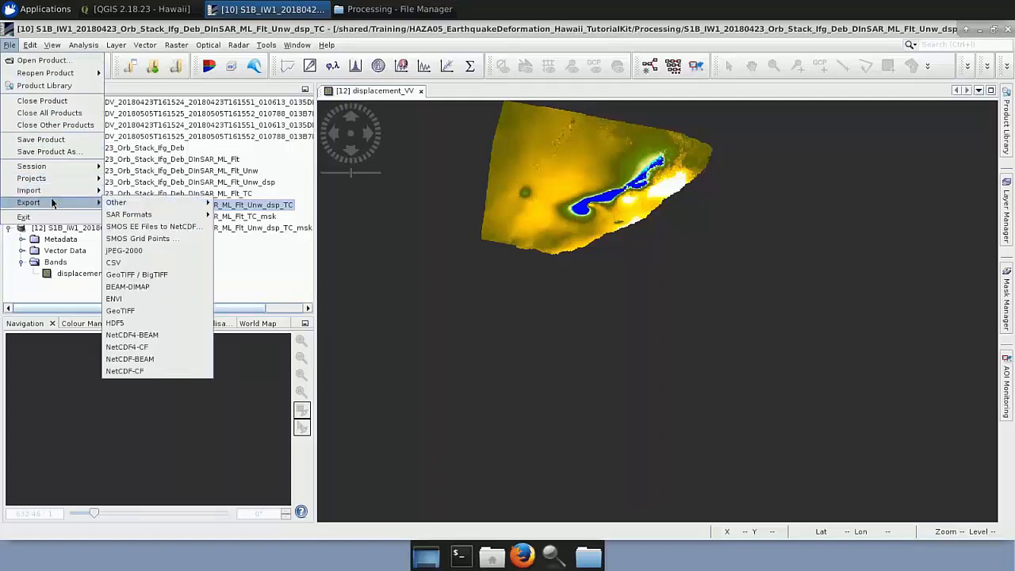
pyautogui.click(158, 313)
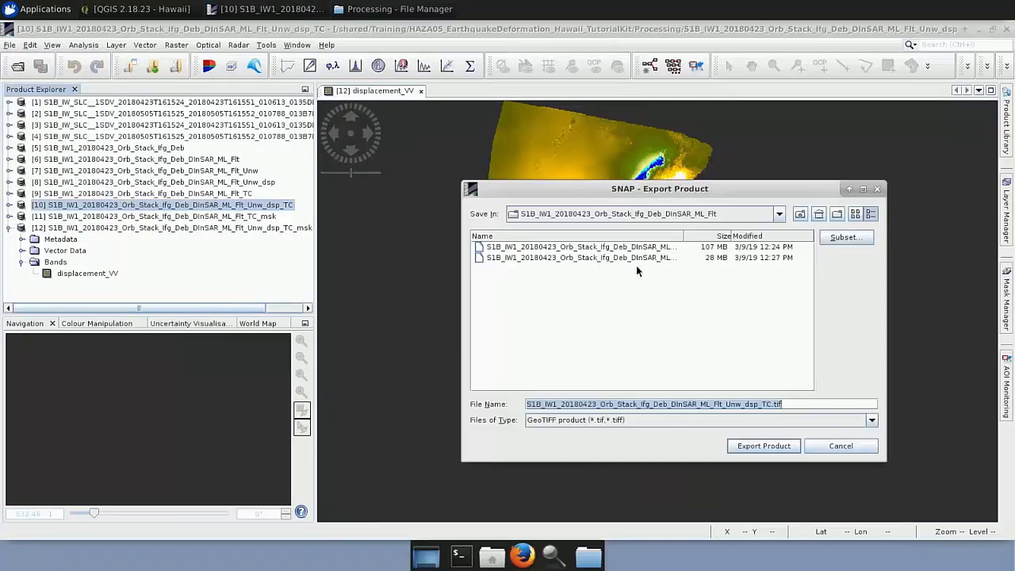
pyautogui.click(825, 238)
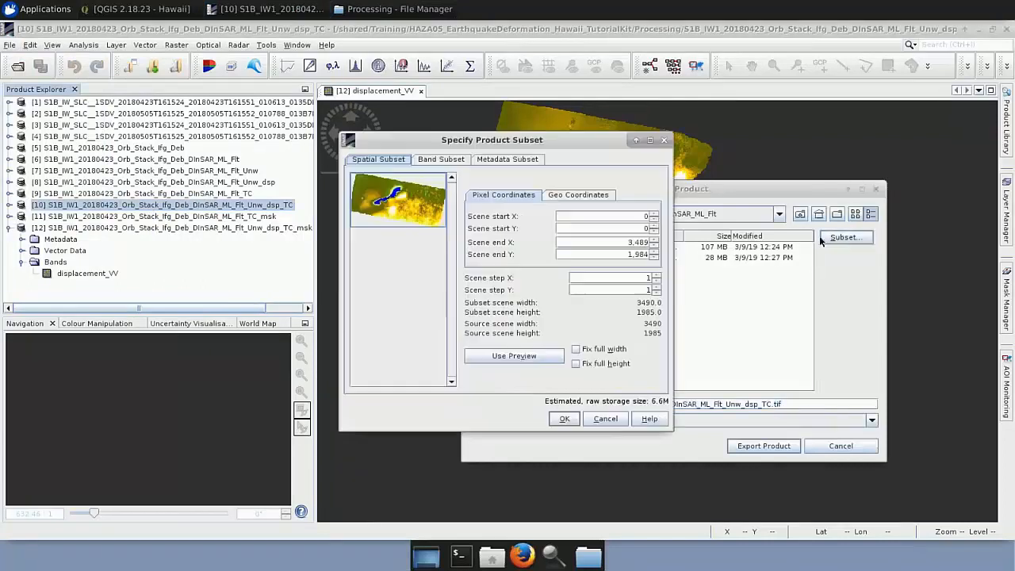
pyautogui.click(447, 161)
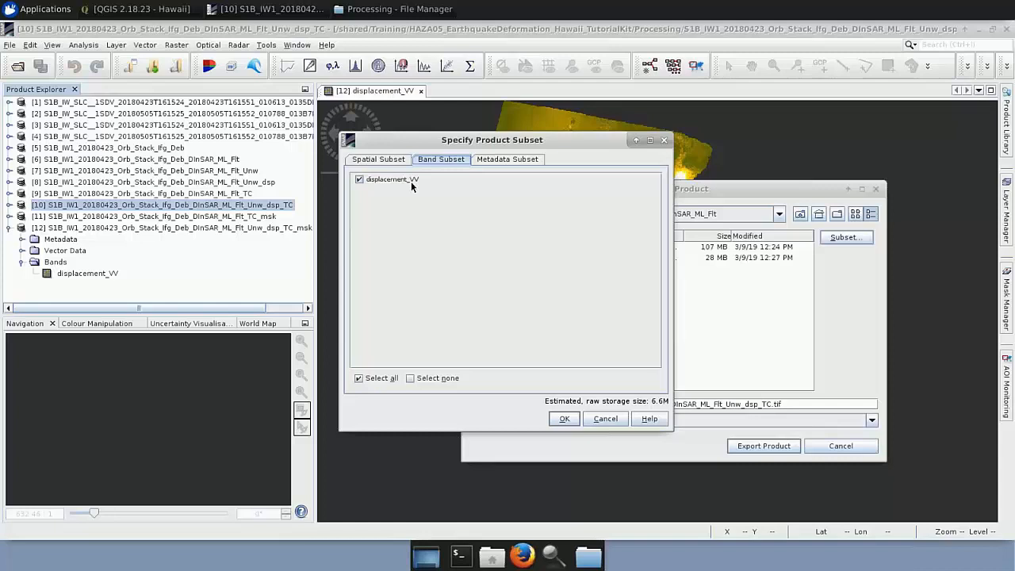
pyautogui.click(564, 420)
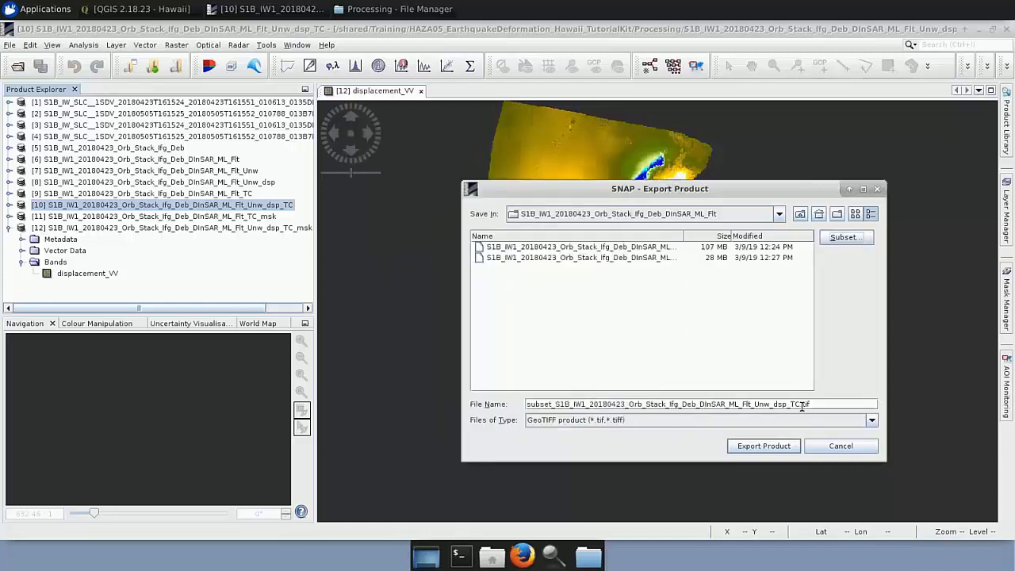
# Set the displacement export's file name to Displacement.tif and close the export dialog.
pyautogui.moveTo(802, 406); pyautogui.dragTo(496, 400)
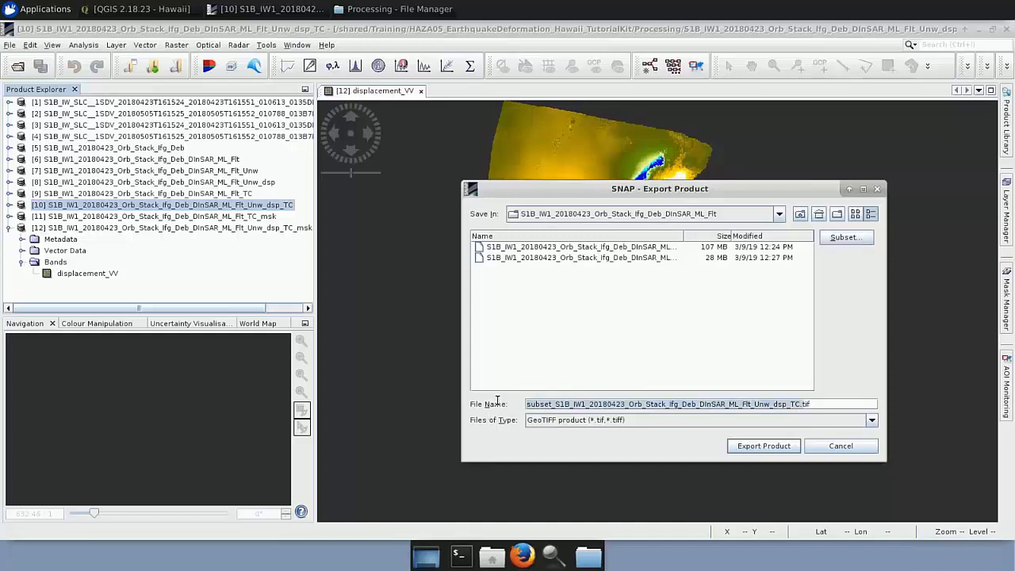
pyautogui.write('Di')
pyautogui.write('splacement')
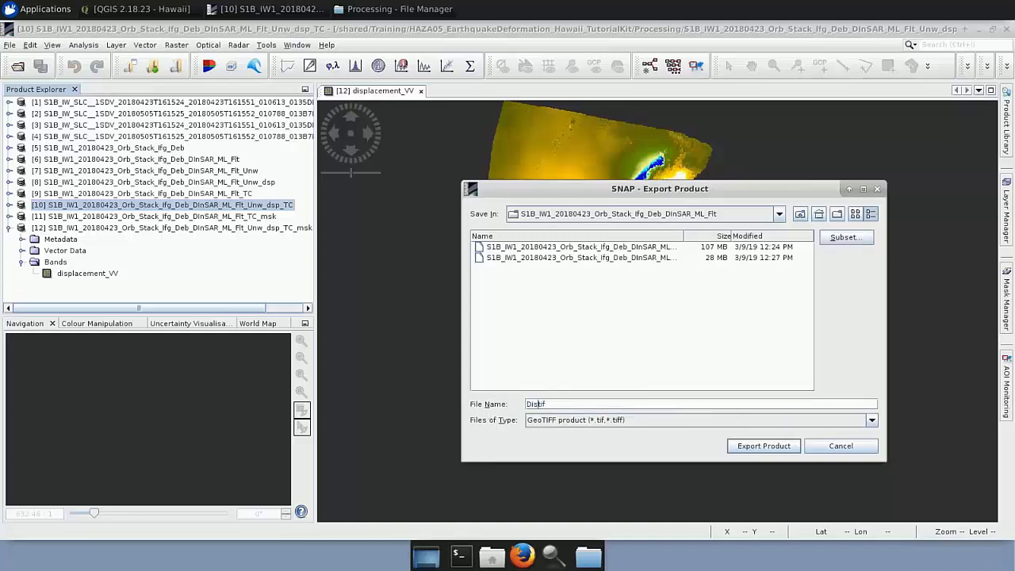
pyautogui.write('t.')
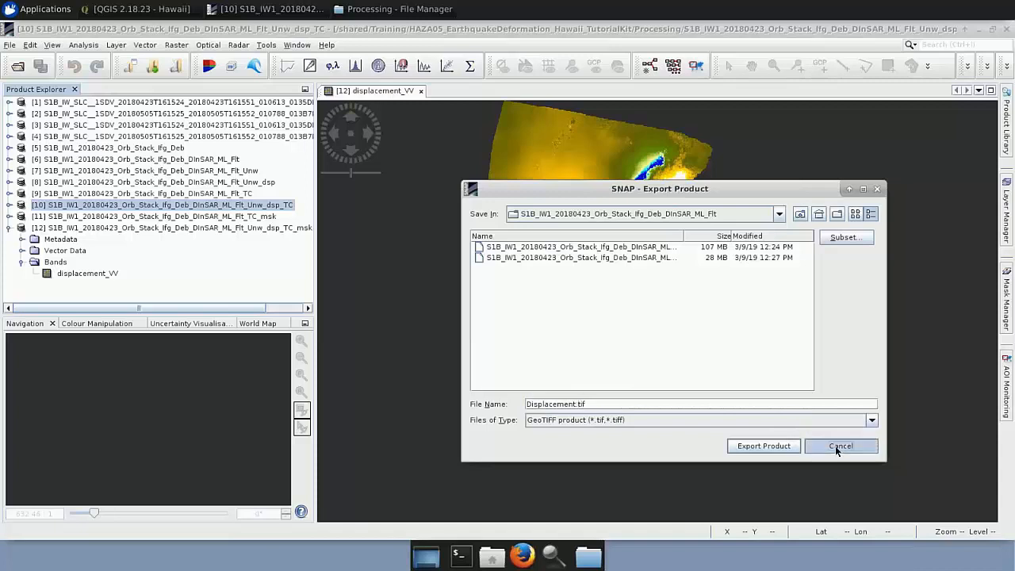
pyautogui.click(766, 445)
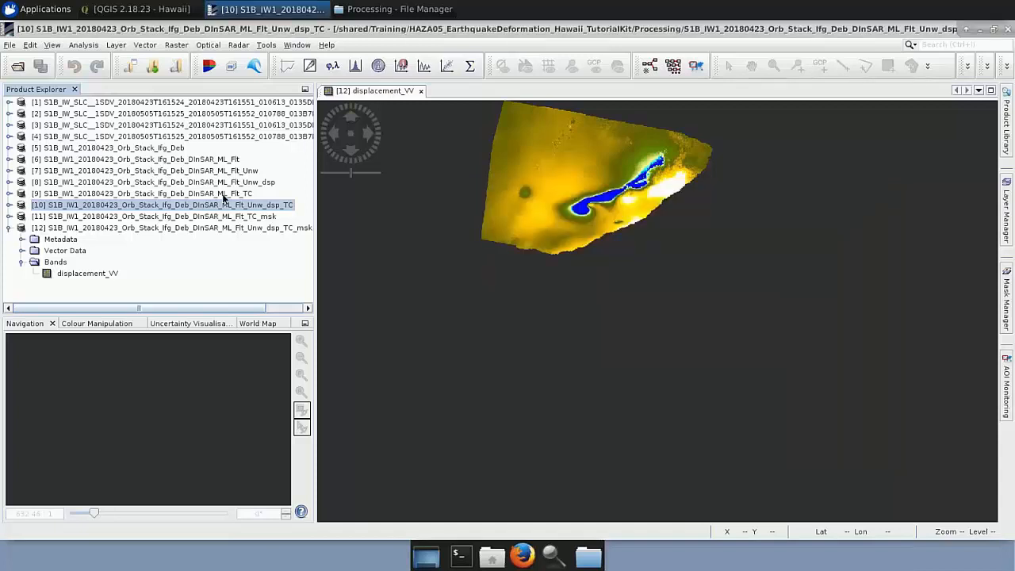
# Set up a GeoTIFF export of the unmasked ML_Flt_TC product, limiting the band subset to coh_IW1_VV_23Apr2018_05May2018.
pyautogui.click(224, 194)
pyautogui.click(10, 45)
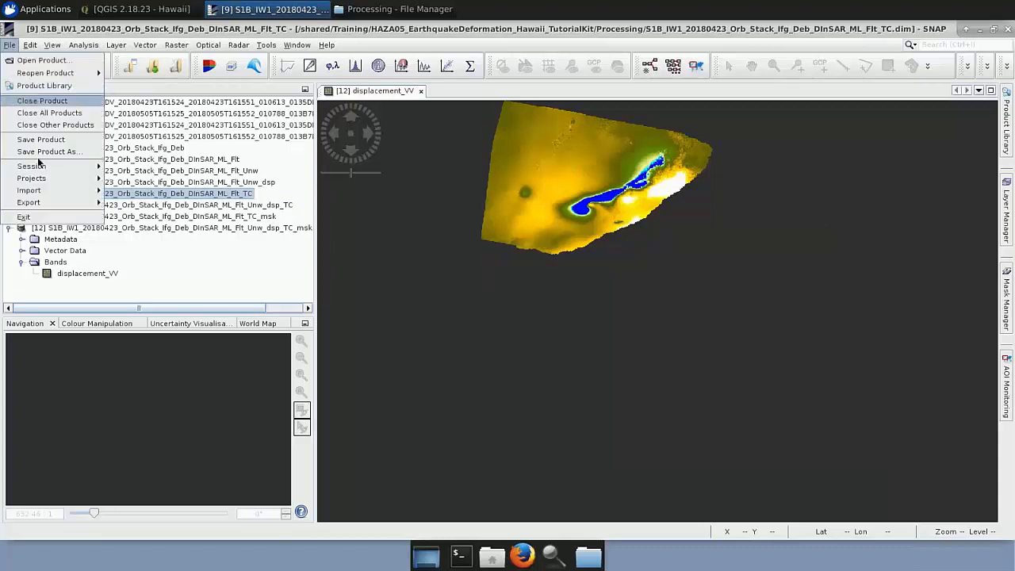
pyautogui.moveTo(60, 207)
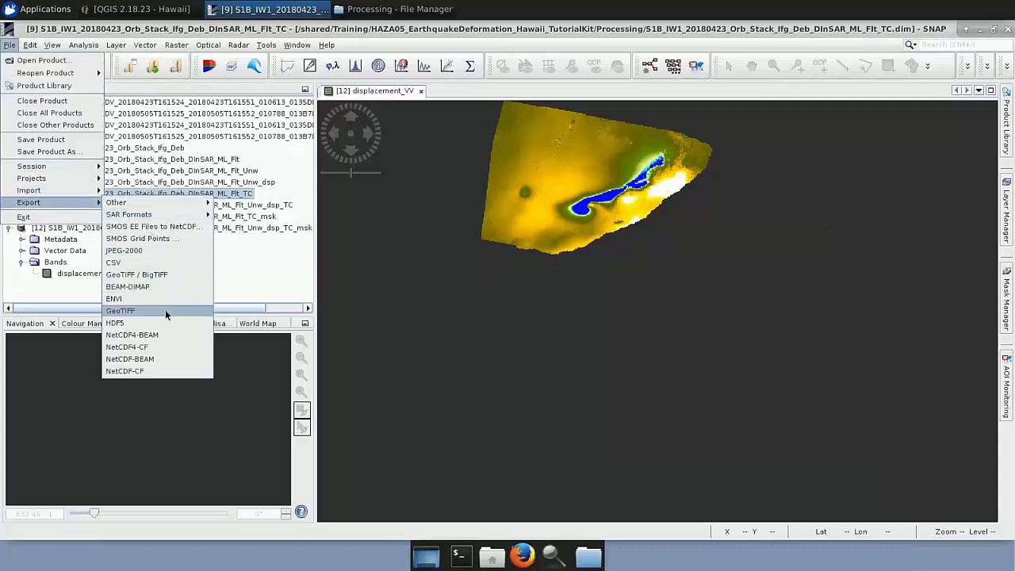
pyautogui.click(175, 310)
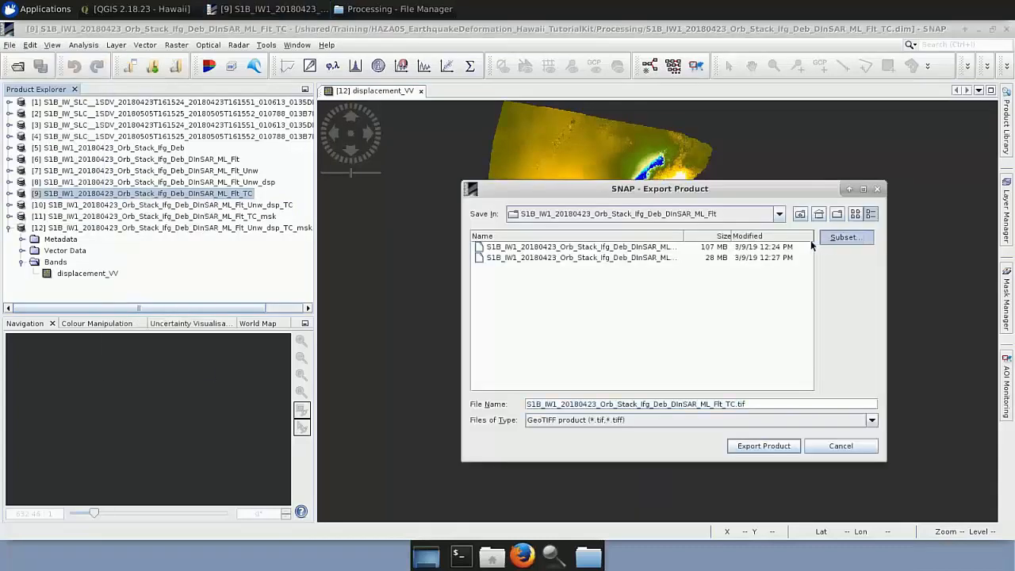
pyautogui.click(841, 237)
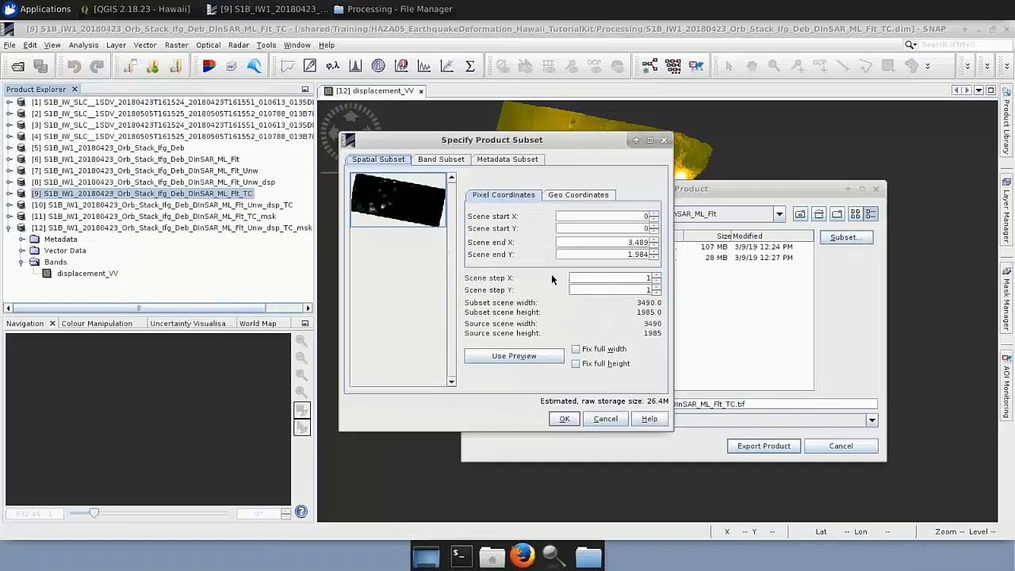
pyautogui.click(449, 161)
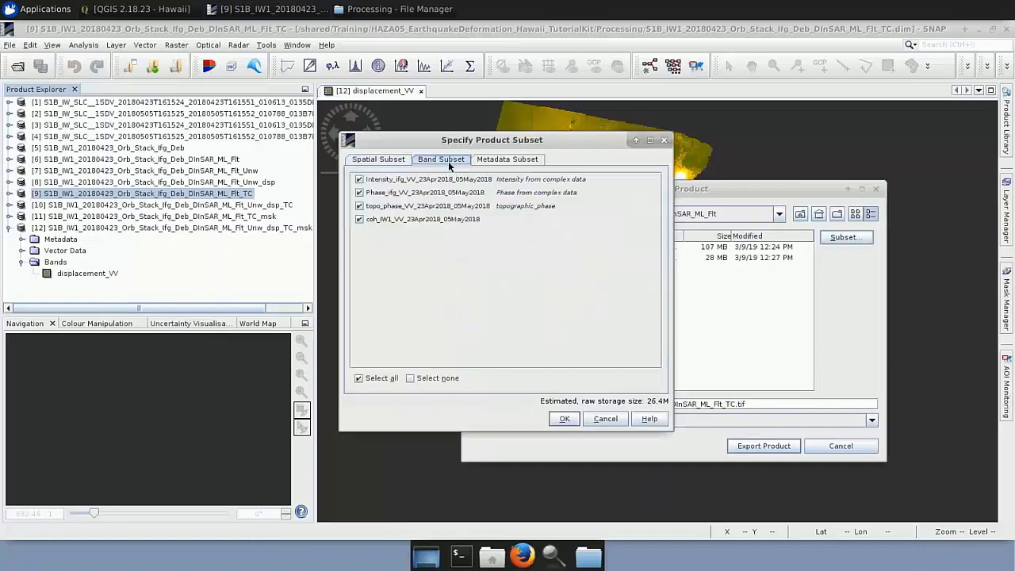
pyautogui.click(359, 207)
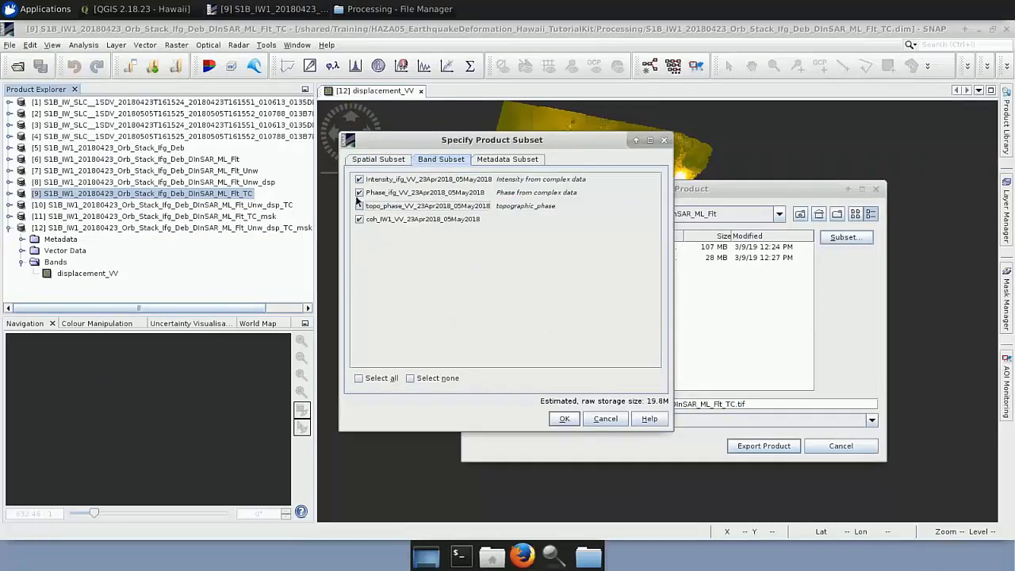
pyautogui.click(358, 192)
pyautogui.click(359, 180)
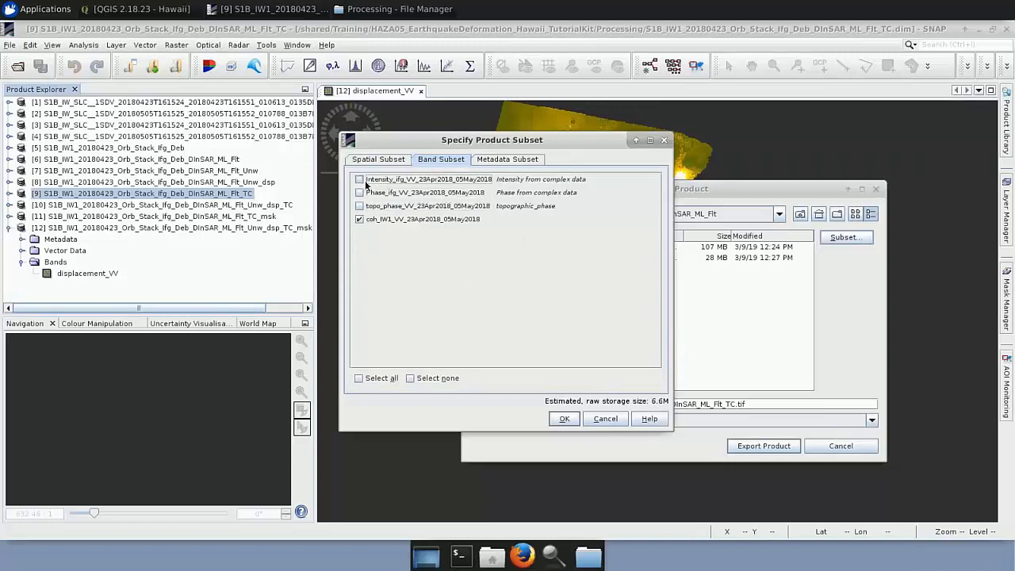
pyautogui.click(564, 419)
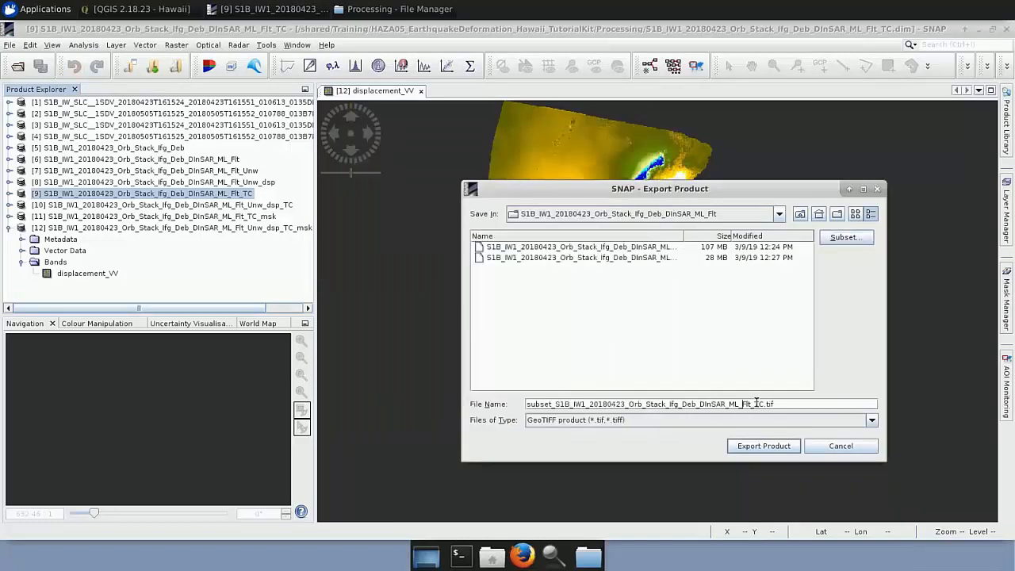
# Set the coherence export's file name to Coherence.tif and cancel the export.
pyautogui.moveTo(764, 405); pyautogui.dragTo(523, 406)
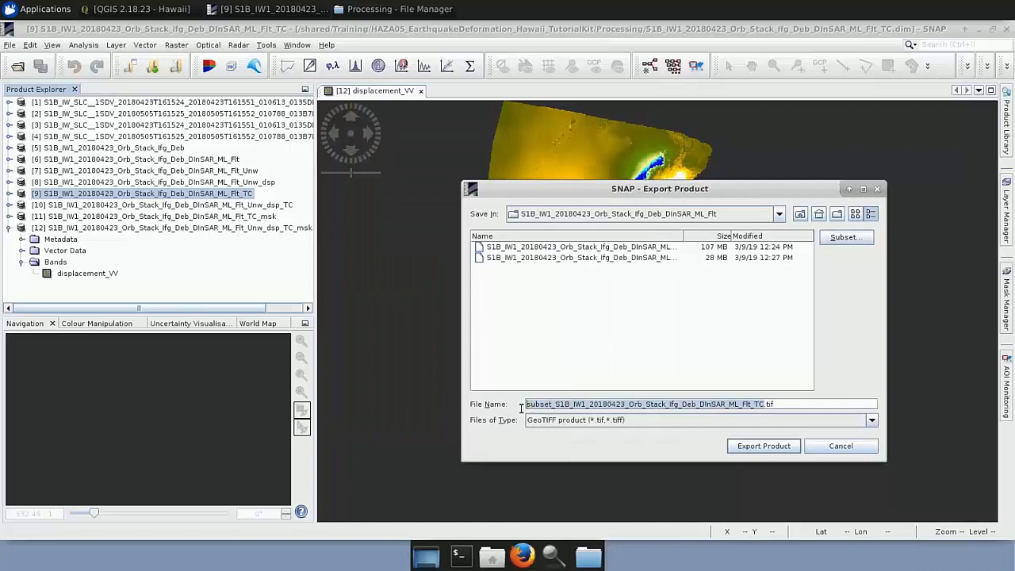
pyautogui.write('Coherence')
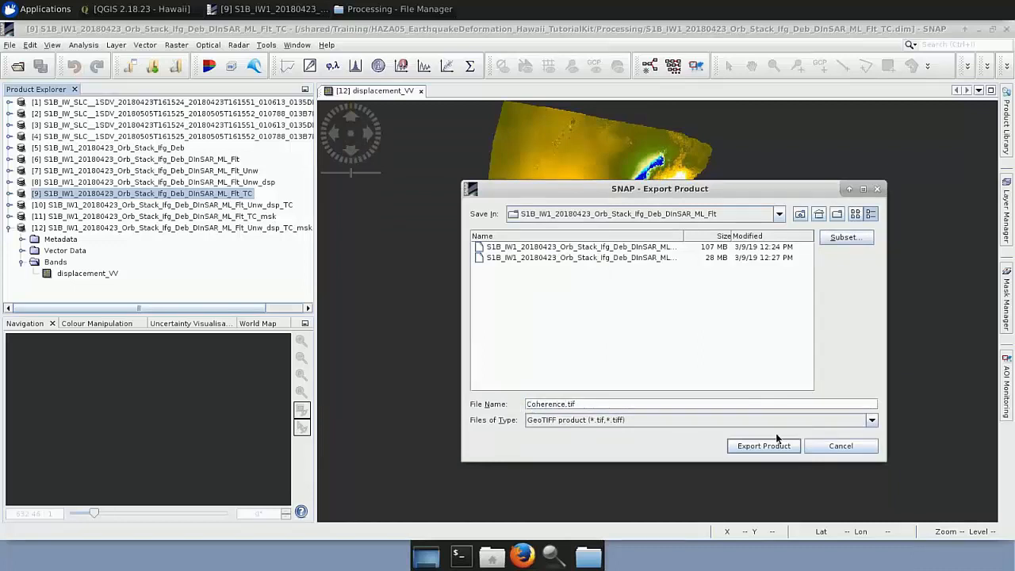
pyautogui.click(831, 448)
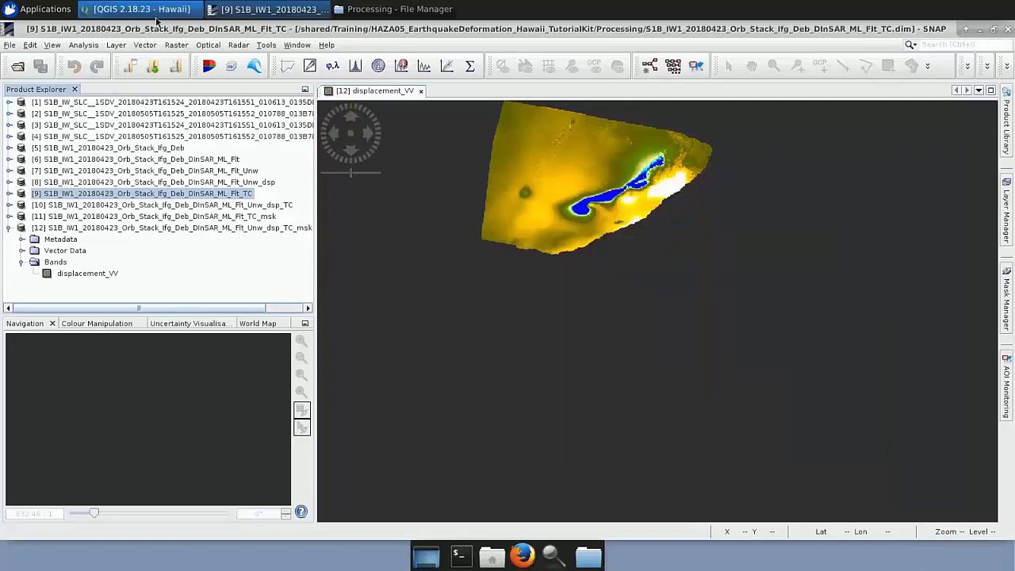
# Switch to the Hawaii project in QGIS, hide the Displacement_Hawaii layer and show Coherence_Hawaii.
pyautogui.click(138, 9)
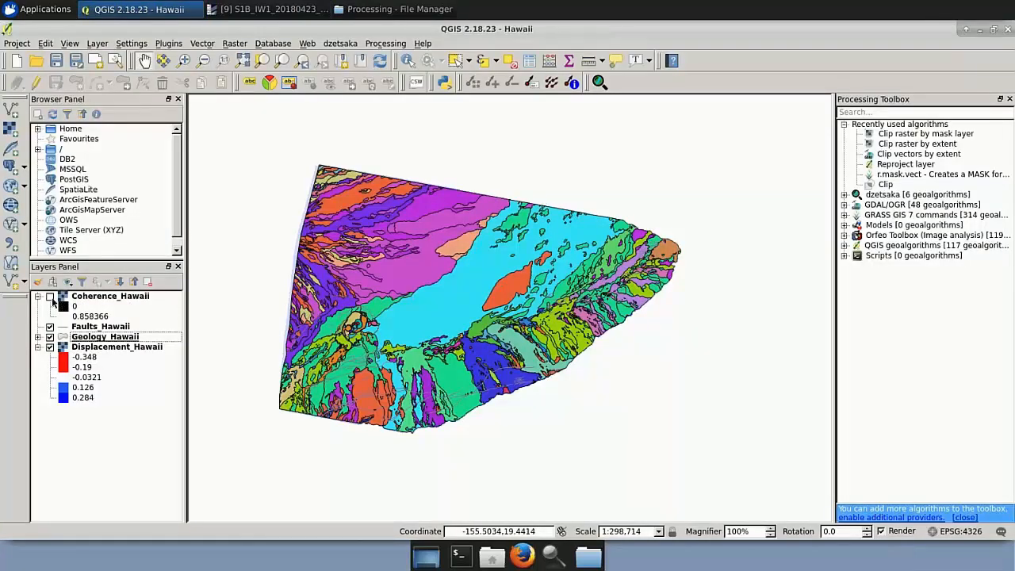
pyautogui.click(50, 347)
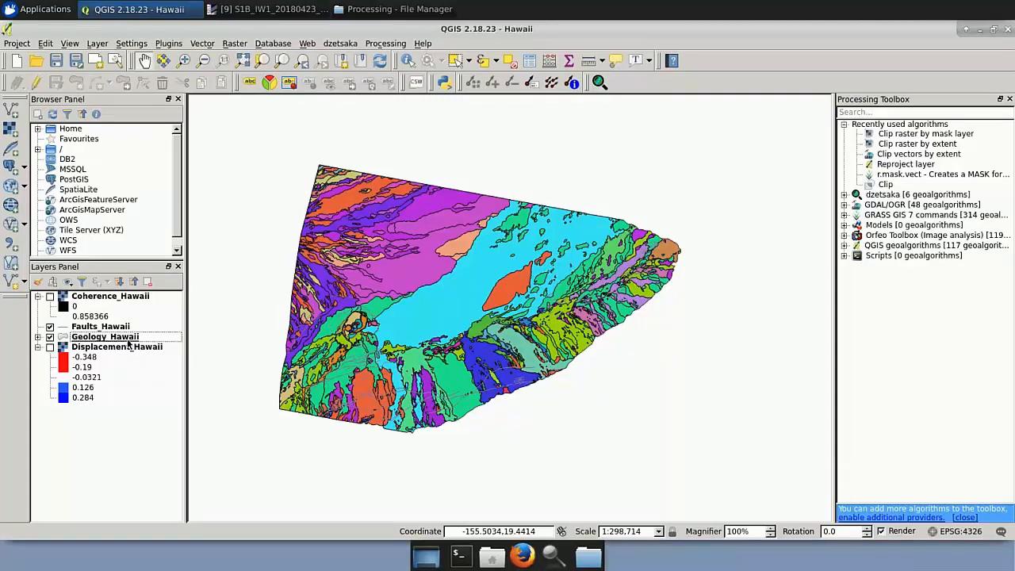
pyautogui.click(50, 297)
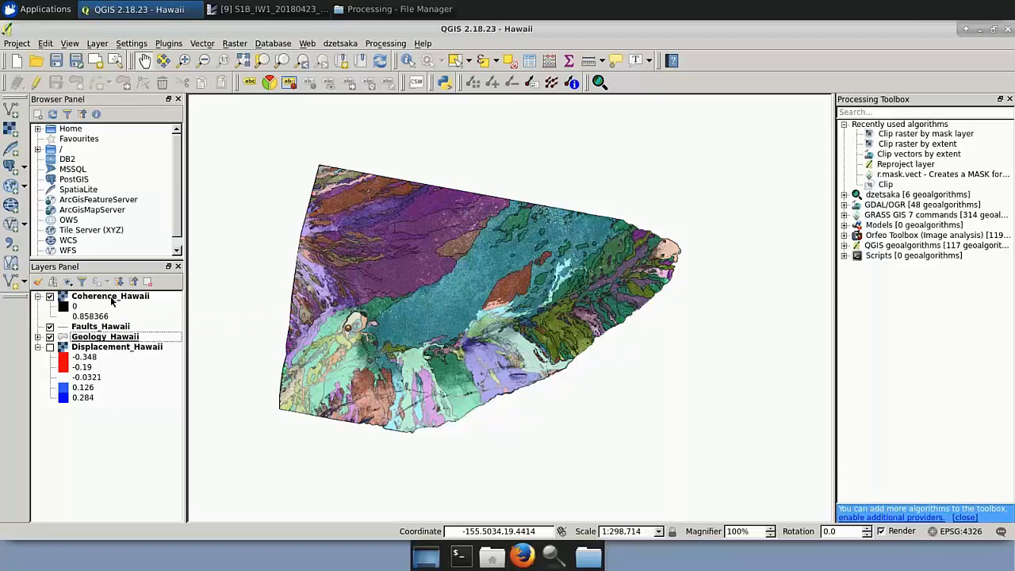
# Review the transparency properties of the Coherence_Hawaii layer without changing them.
pyautogui.rightClick(112, 299)
pyautogui.click(154, 468)
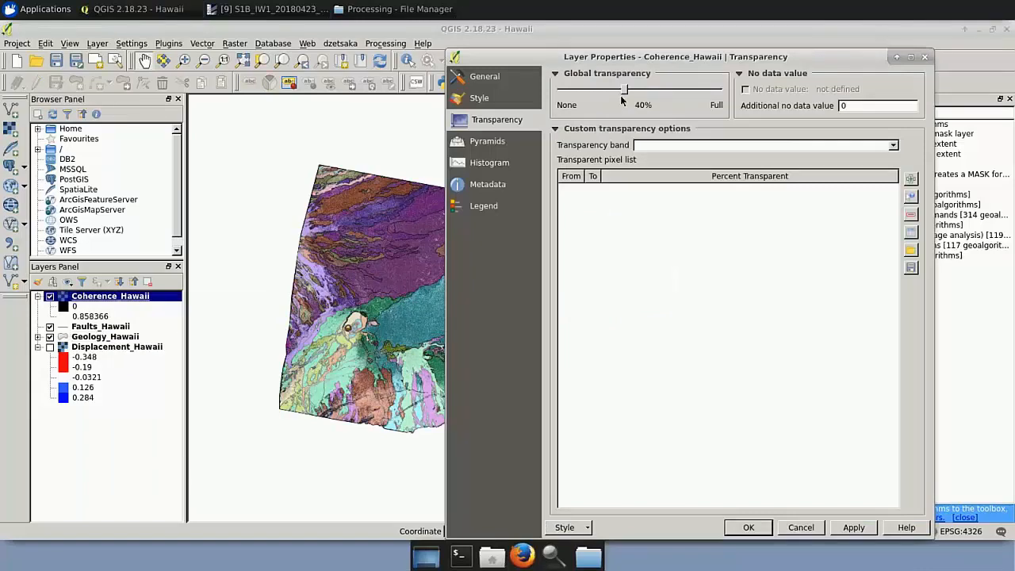
pyautogui.click(801, 533)
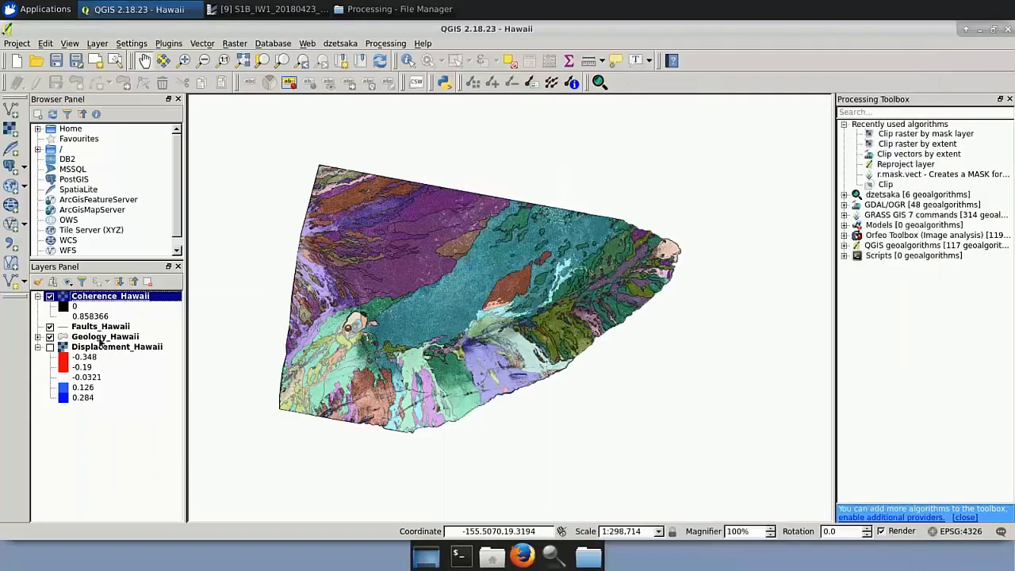
# Review the Geology_Hawaii layer's categorized style based on the AGE_RANGE column.
pyautogui.rightClick(101, 341)
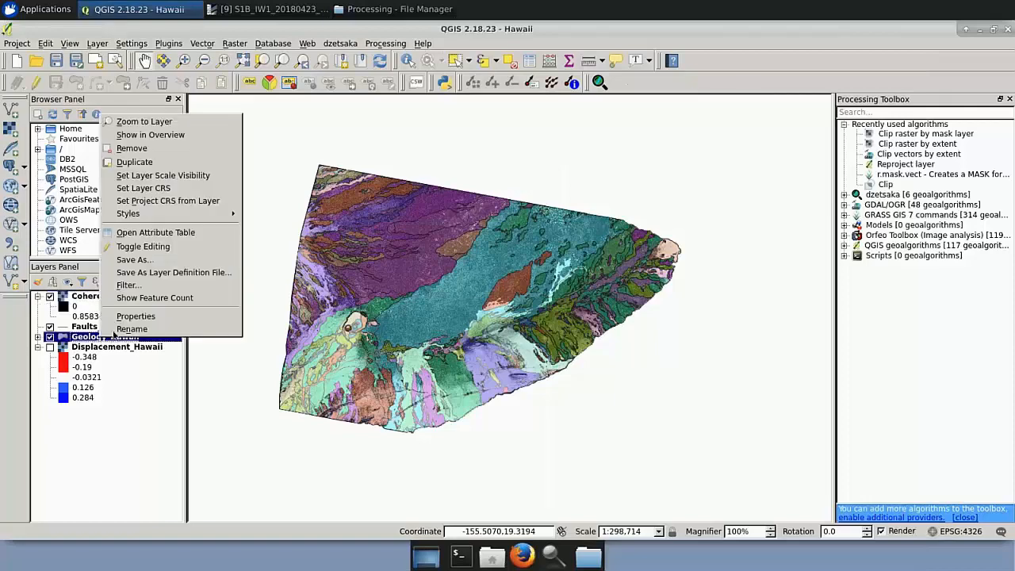
pyautogui.click(147, 314)
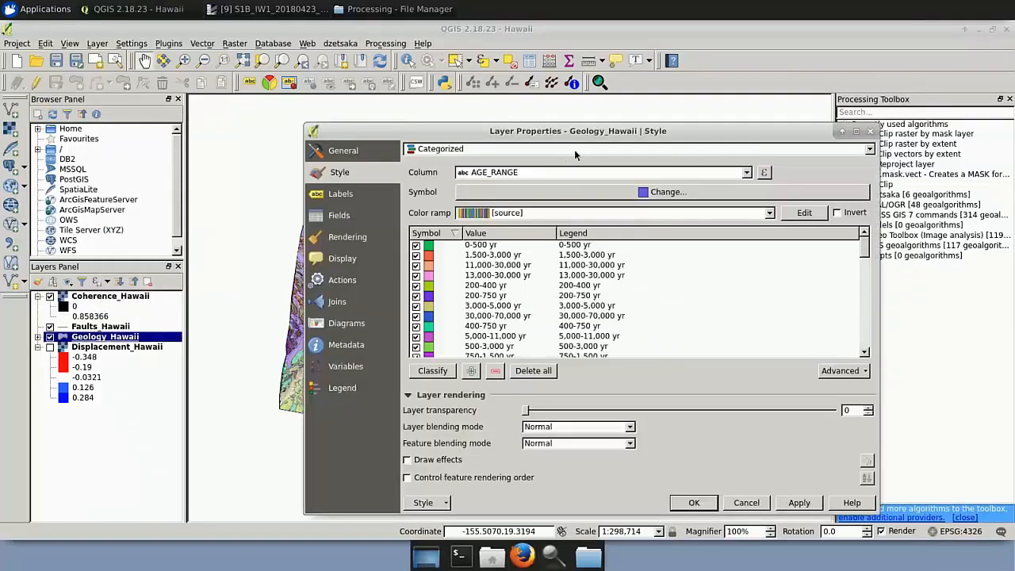
pyautogui.click(695, 503)
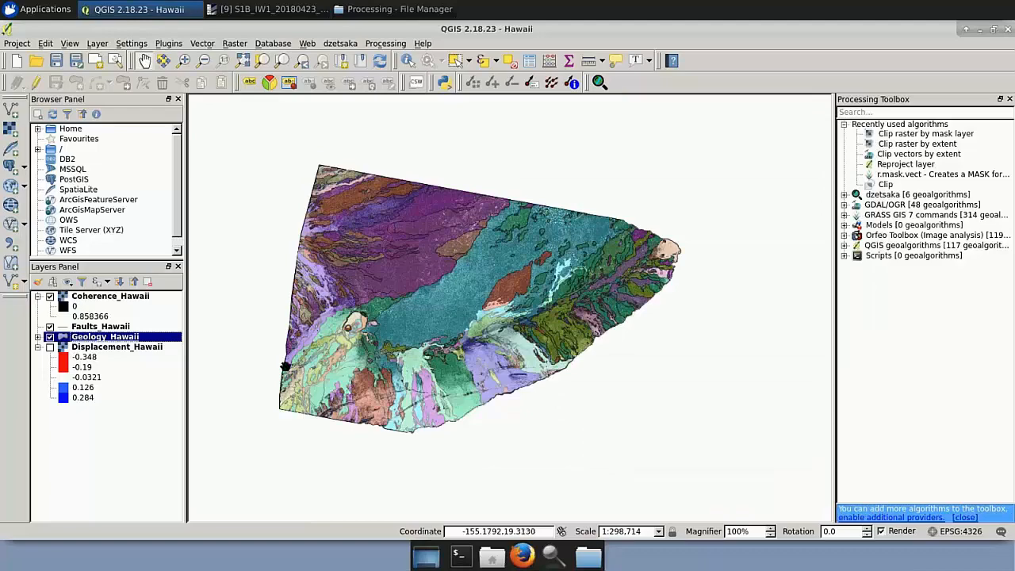
# Toggle the Geology_Hawaii layer off and on twice to compare the coherence image with the geological units.
pyautogui.click(50, 337)
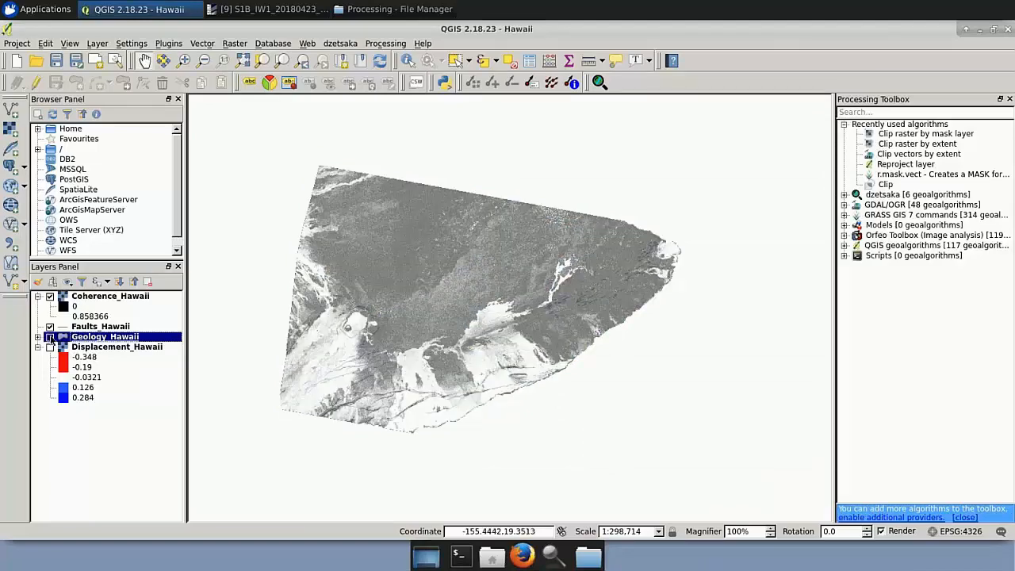
pyautogui.click(49, 337)
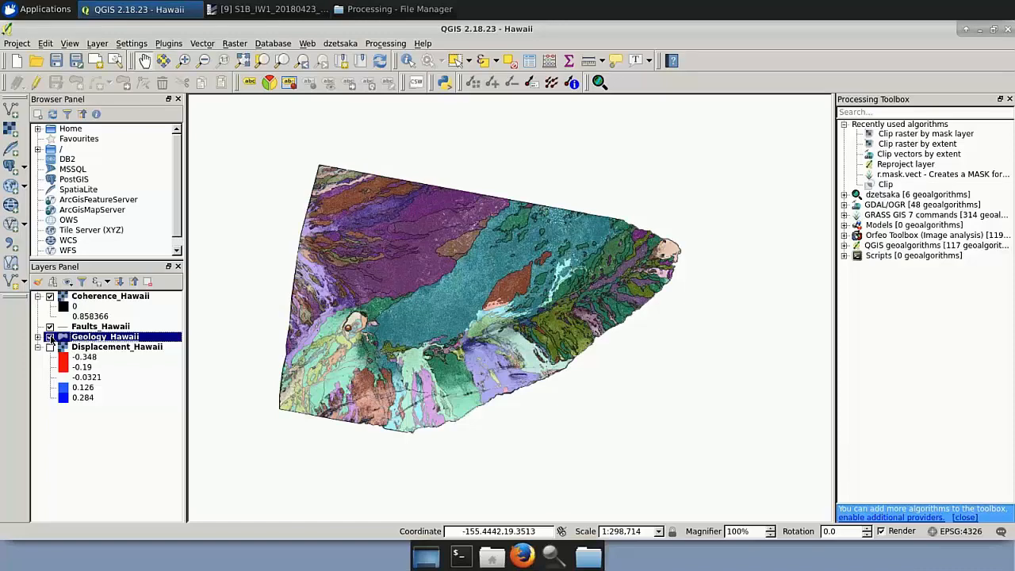
pyautogui.click(49, 337)
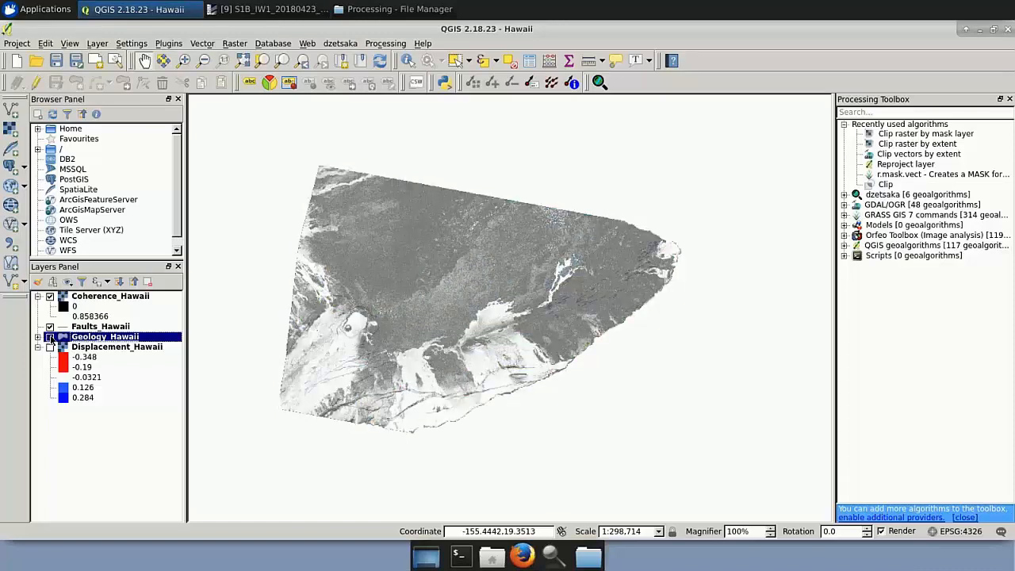
pyautogui.click(49, 337)
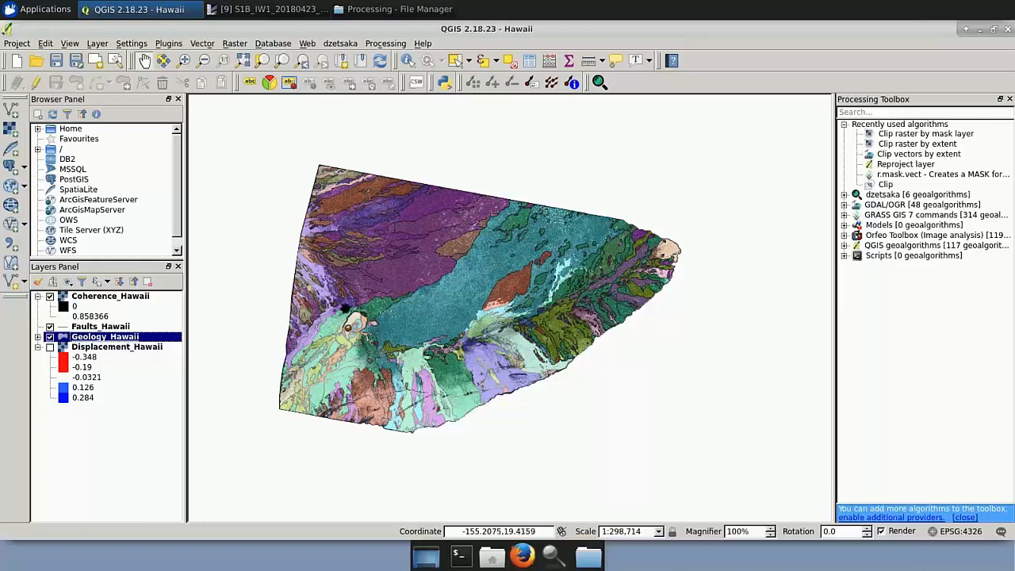
# Hide Coherence_Hawaii, show Displacement_Hawaii and move it above the Faults_Hawaii and Geology_Hawaii layers.
pyautogui.click(50, 297)
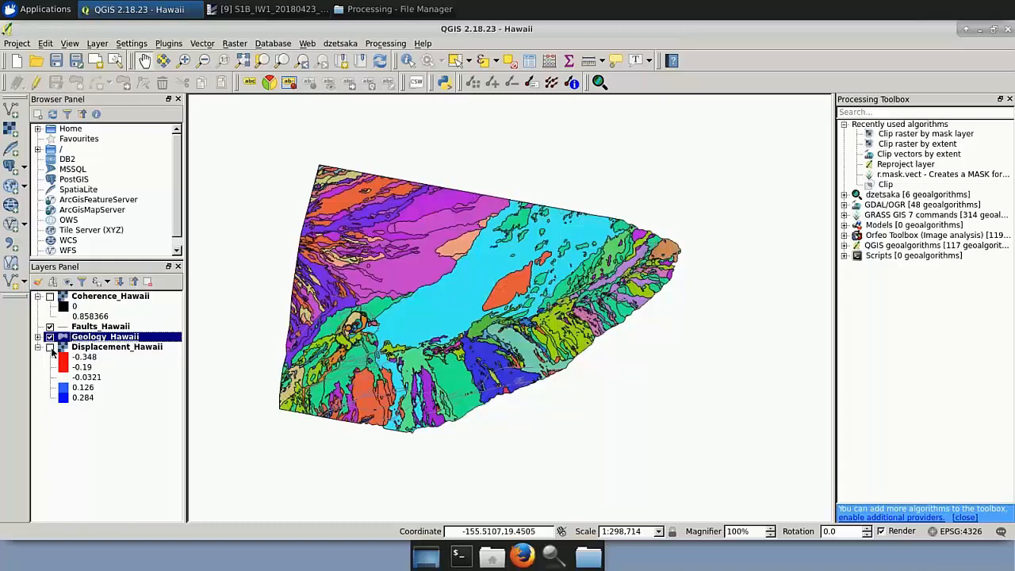
pyautogui.click(50, 347)
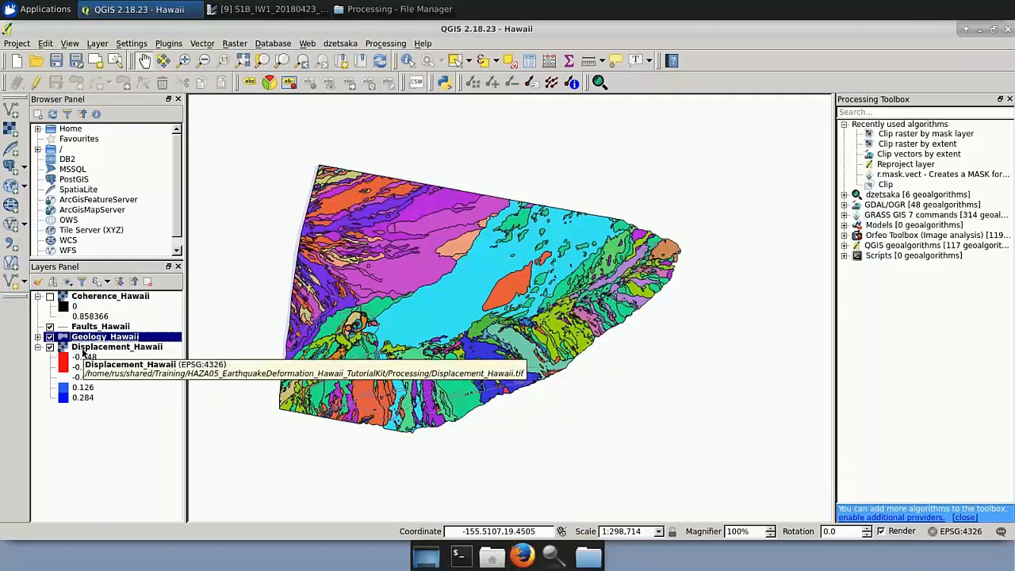
pyautogui.click(83, 353)
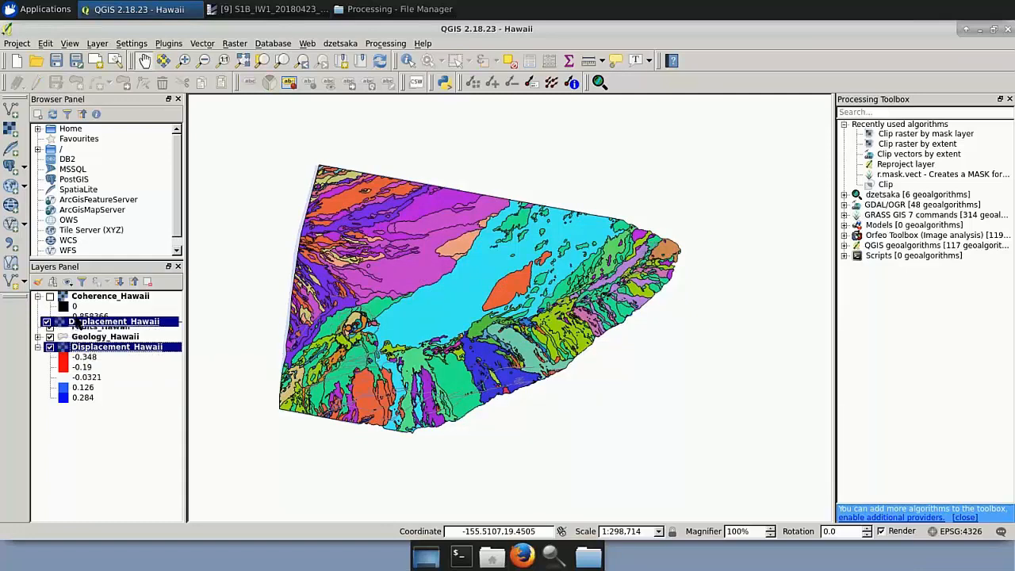
pyautogui.moveTo(87, 348); pyautogui.dragTo(92, 325)
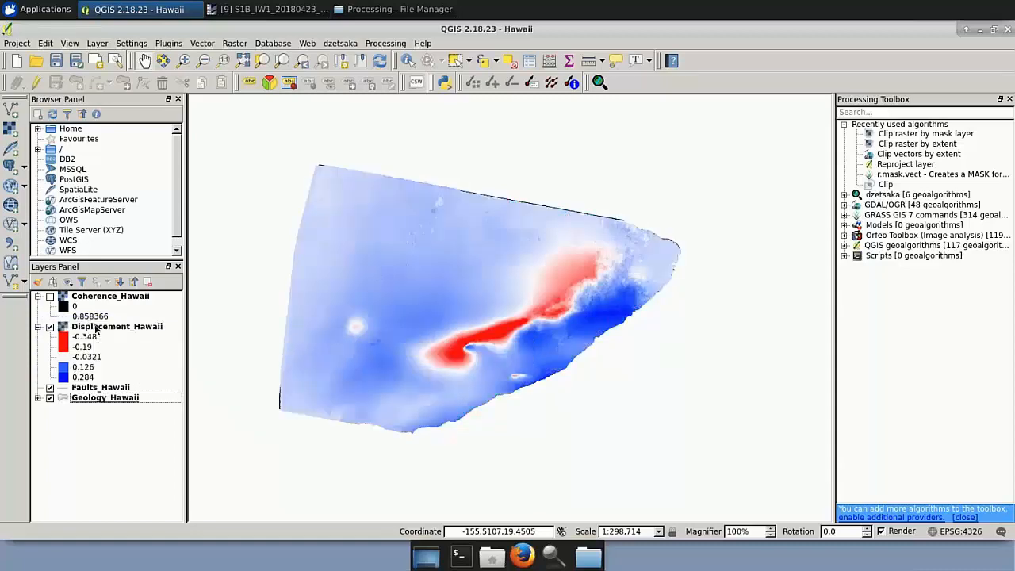
# Set the Displacement_Hawaii layer's global transparency to 40% to see the geology beneath the displacement.
pyautogui.rightClick(95, 327)
pyautogui.click(146, 494)
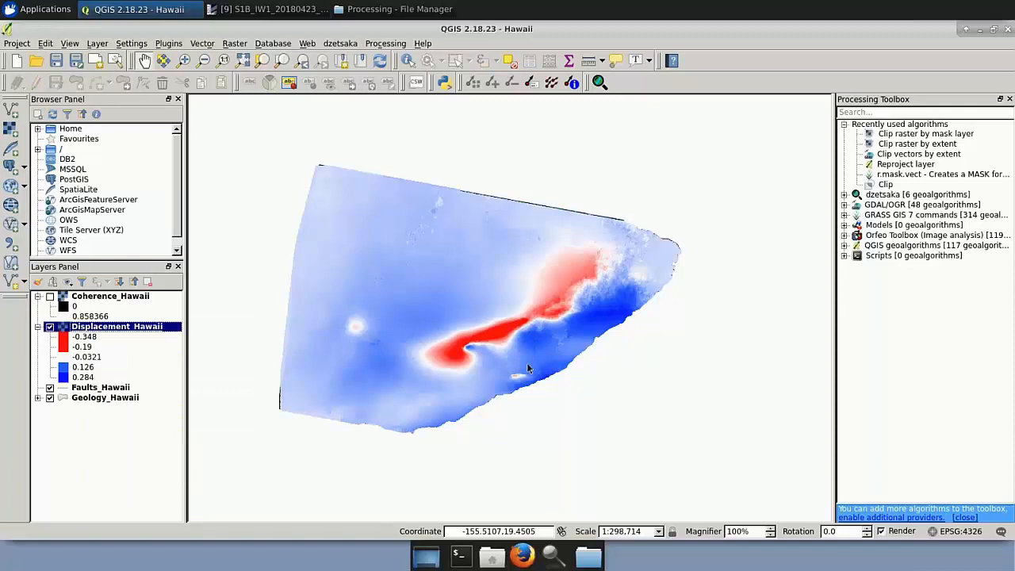
pyautogui.moveTo(560, 92); pyautogui.dragTo(628, 92)
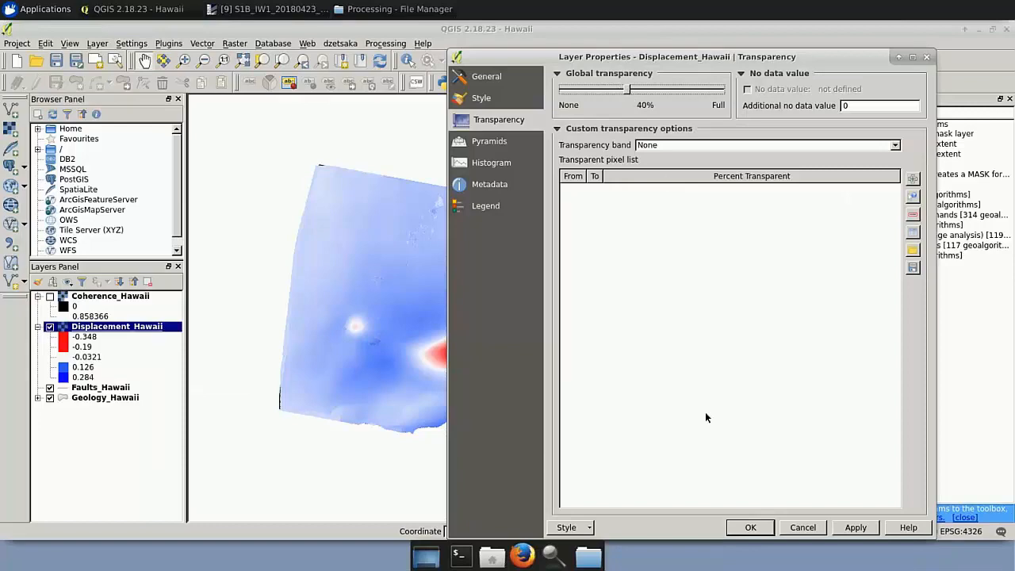
pyautogui.click(751, 527)
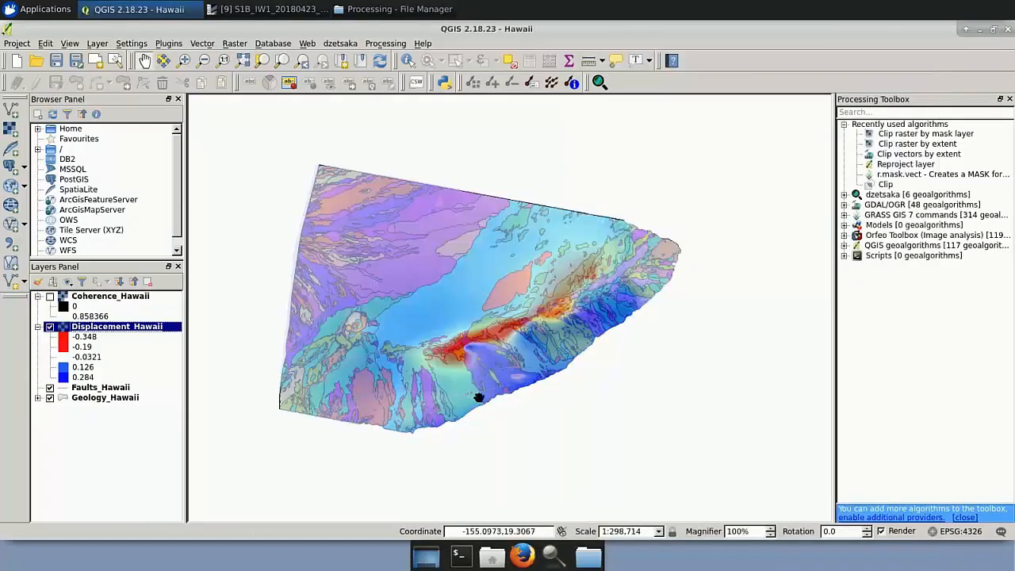
# Load the Displacement_qgis.qml style file from the AuxData folder onto the Displacement_Hawaii layer and apply it.
pyautogui.rightClick(99, 331)
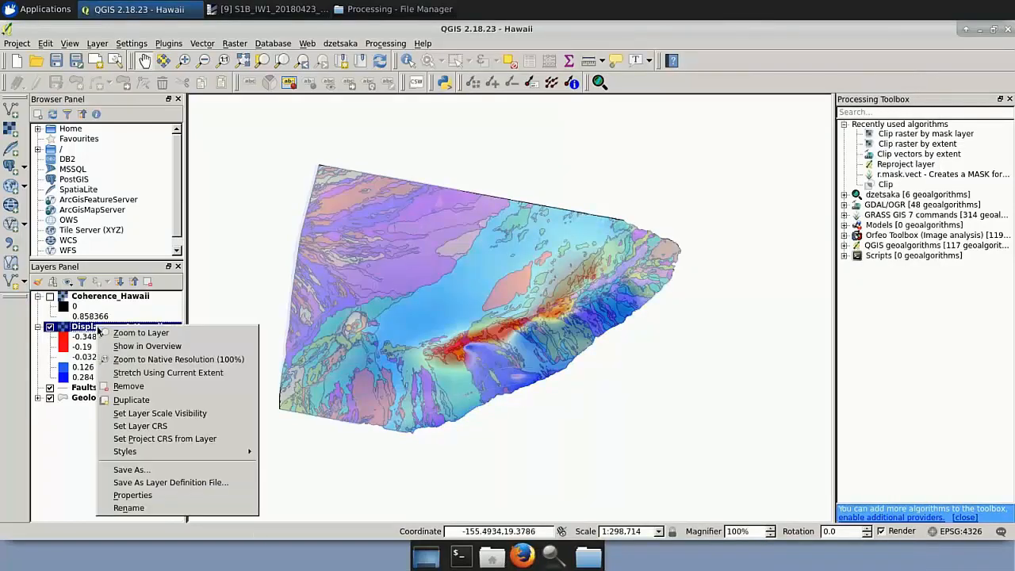
pyautogui.click(155, 495)
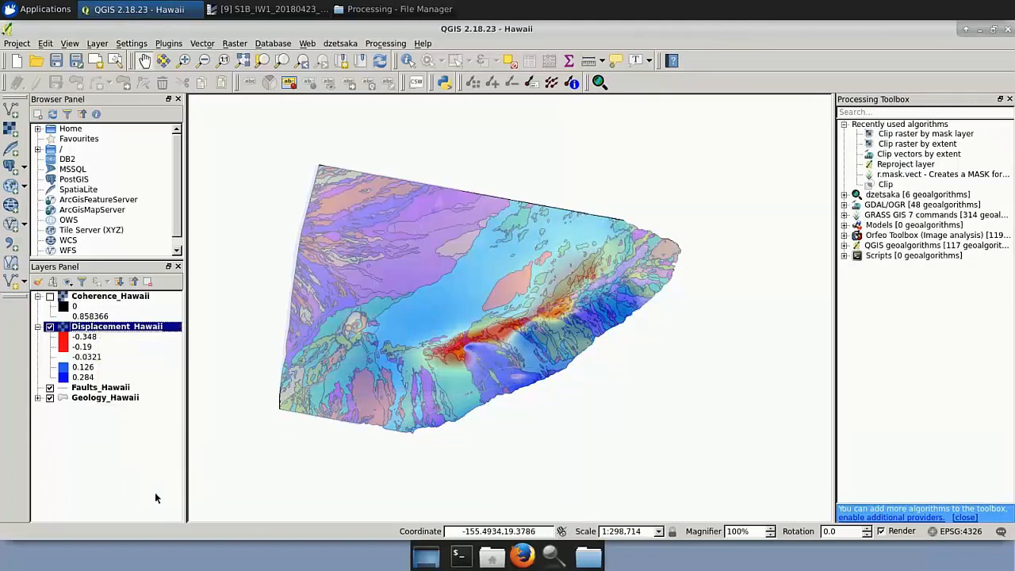
pyautogui.click(587, 527)
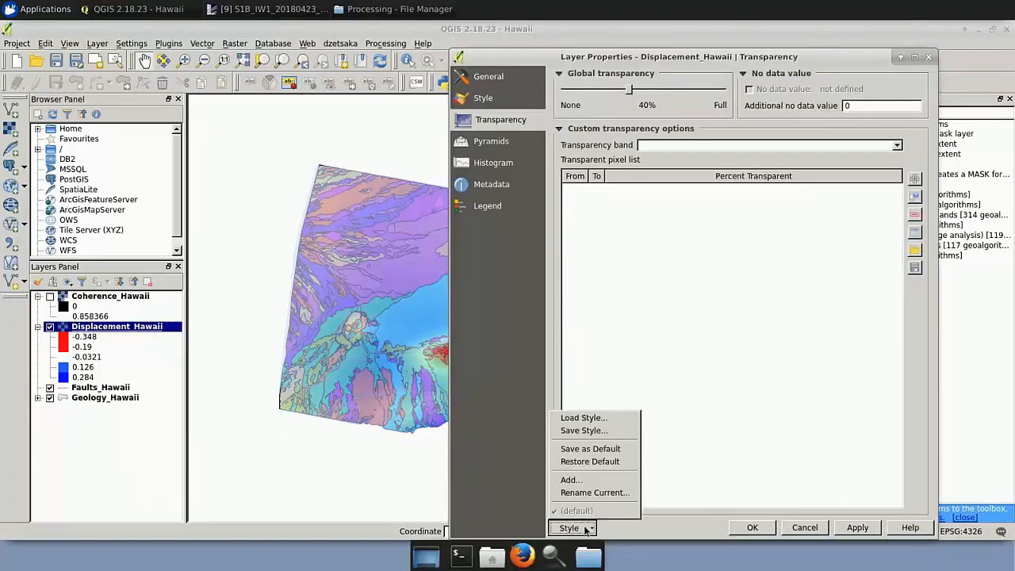
pyautogui.click(587, 419)
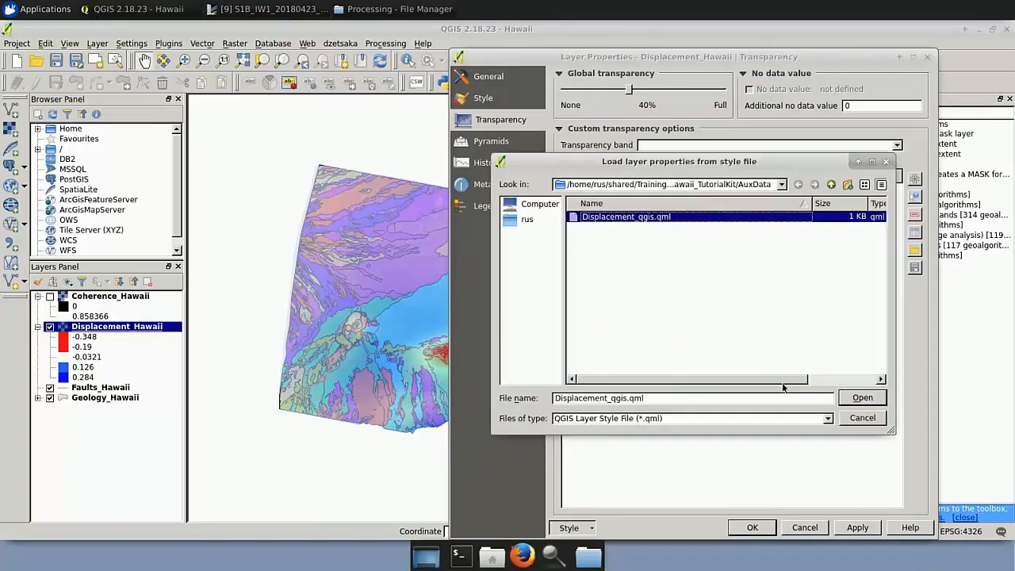
pyautogui.click(856, 401)
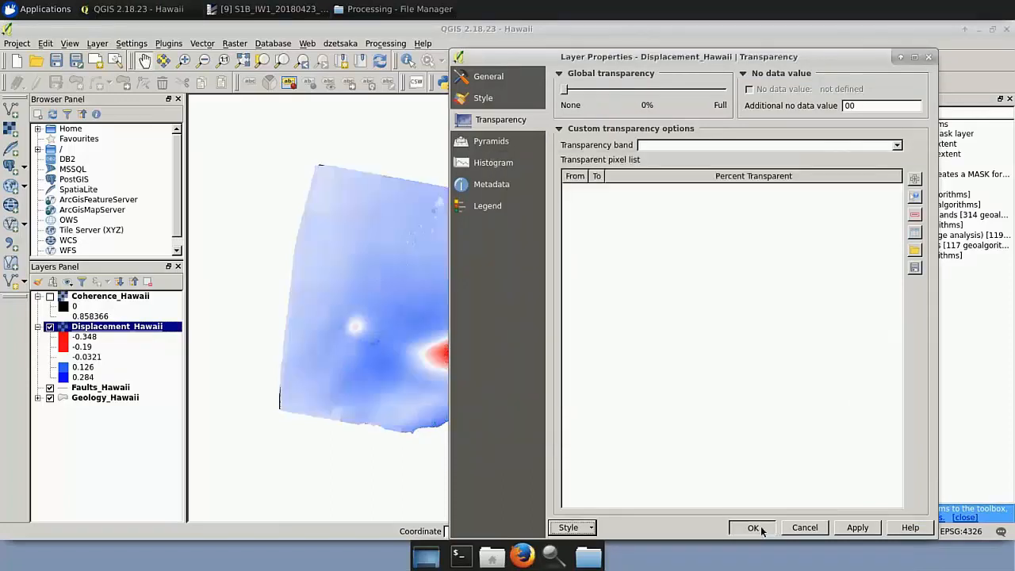
pyautogui.click(750, 528)
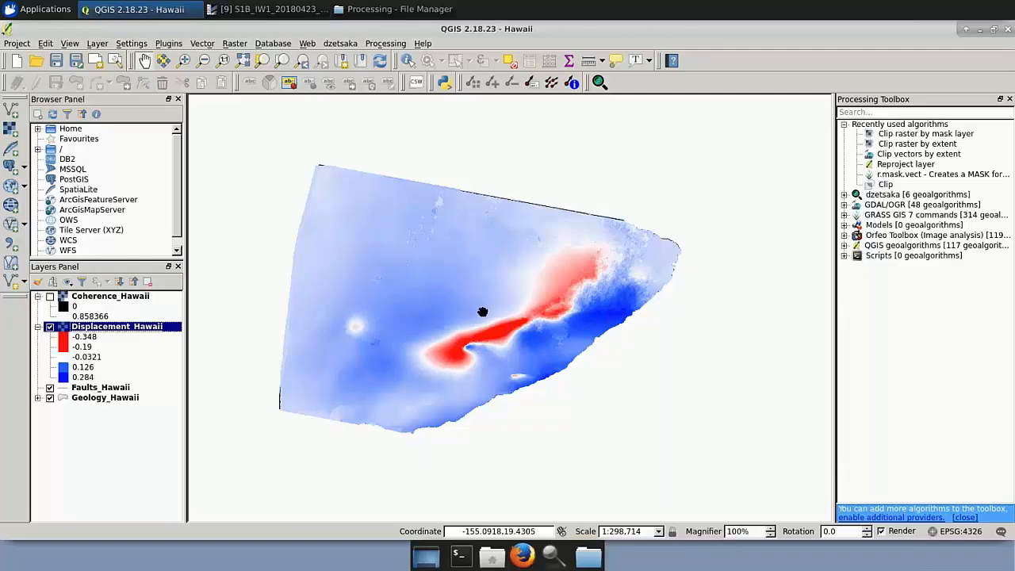
# Switch to SNAP and review the available export formats, including the Google Earth KMZ view export, without exporting anything.
pyautogui.click(282, 14)
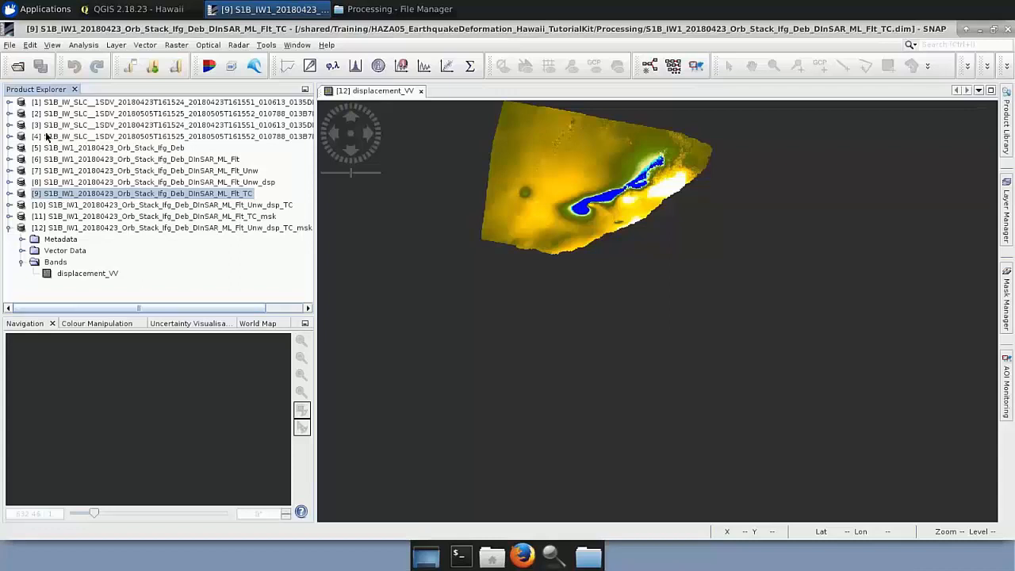
pyautogui.click(9, 46)
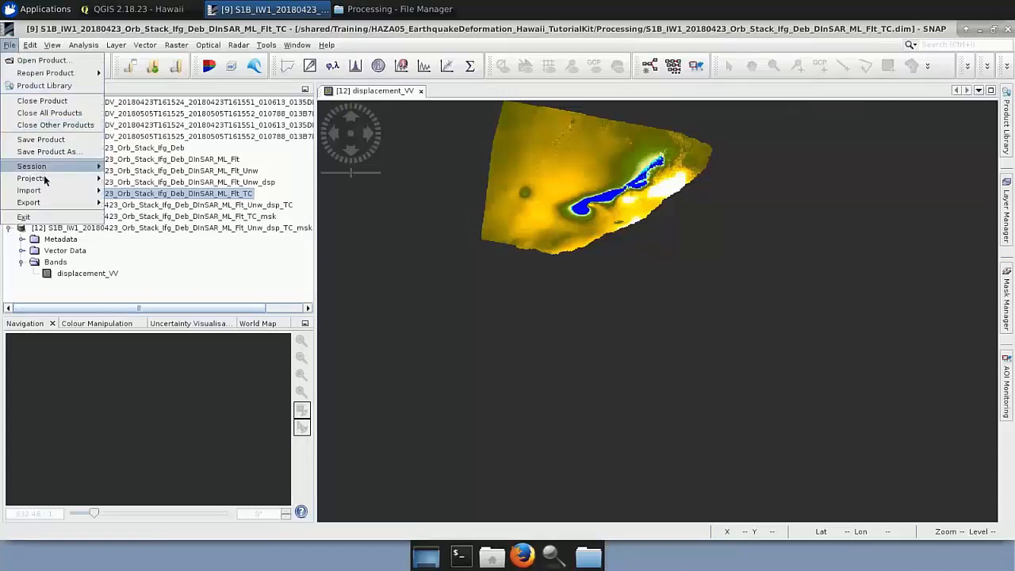
pyautogui.click(54, 203)
pyautogui.moveTo(155, 205)
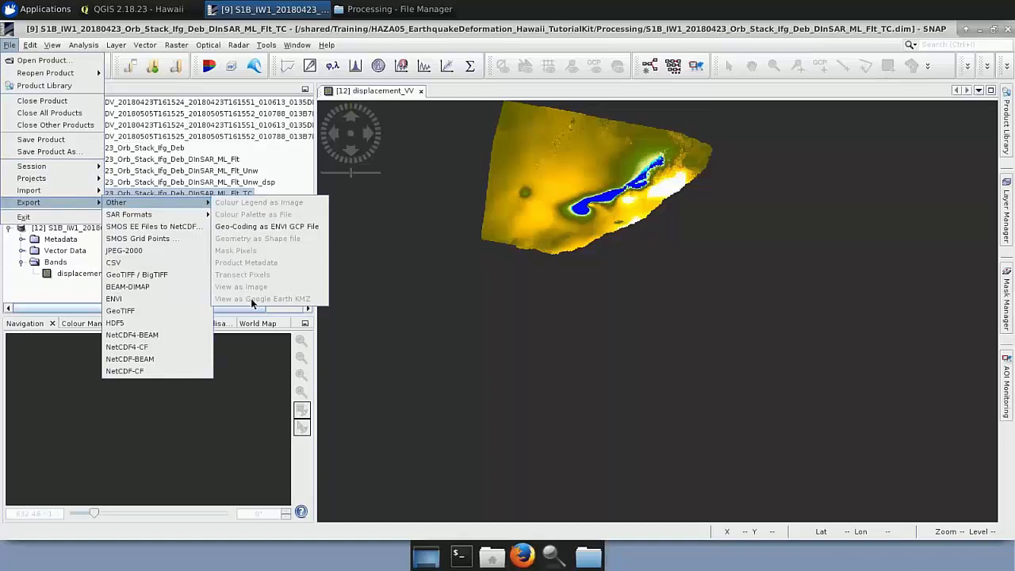
pyautogui.click(374, 238)
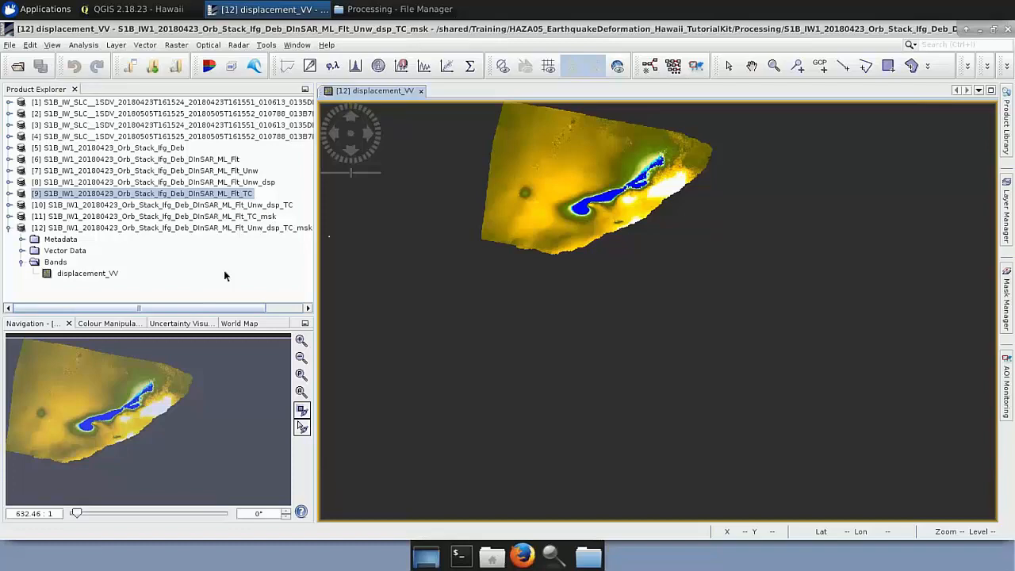
# Download Coherence_Hawaii.tif from the HAZA05_EarthquakeDeformation_Hawaii_TutorialKit Processing folder through the remote desktop's /home/rus device and dismiss the download notice.
pyautogui.hotkey('ctrl', 'alt', 'shift')
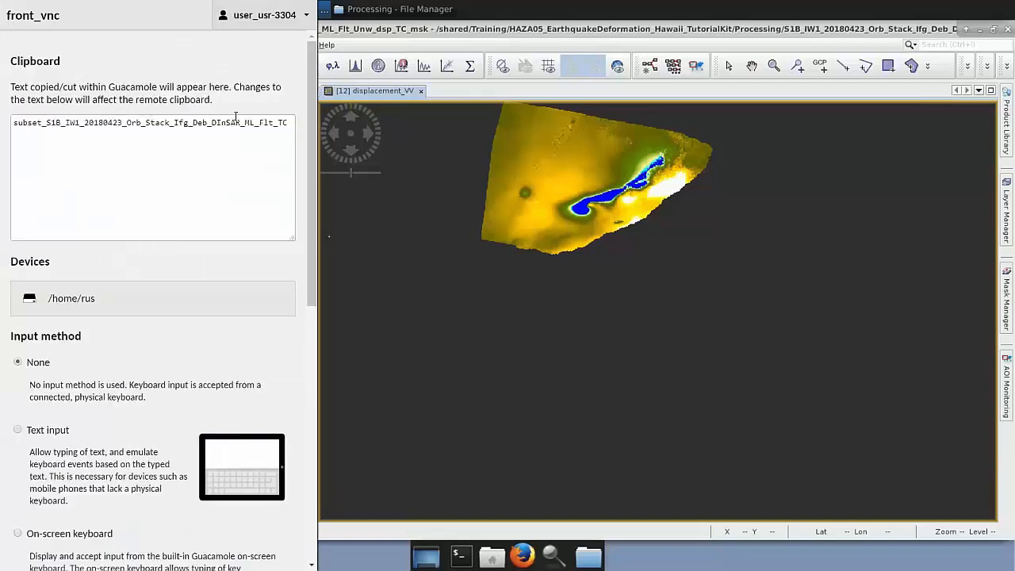
pyautogui.click(104, 310)
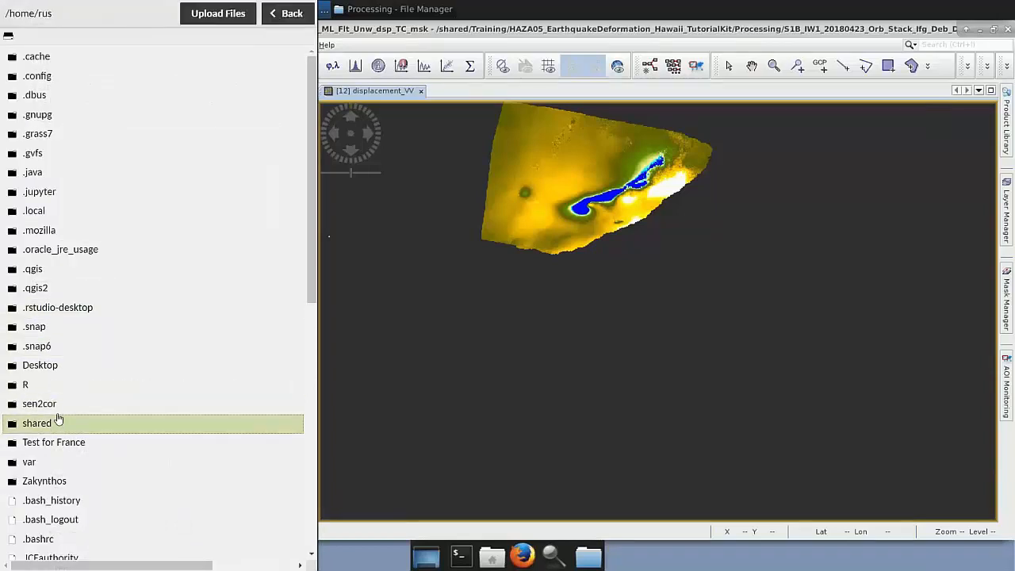
pyautogui.click(58, 422)
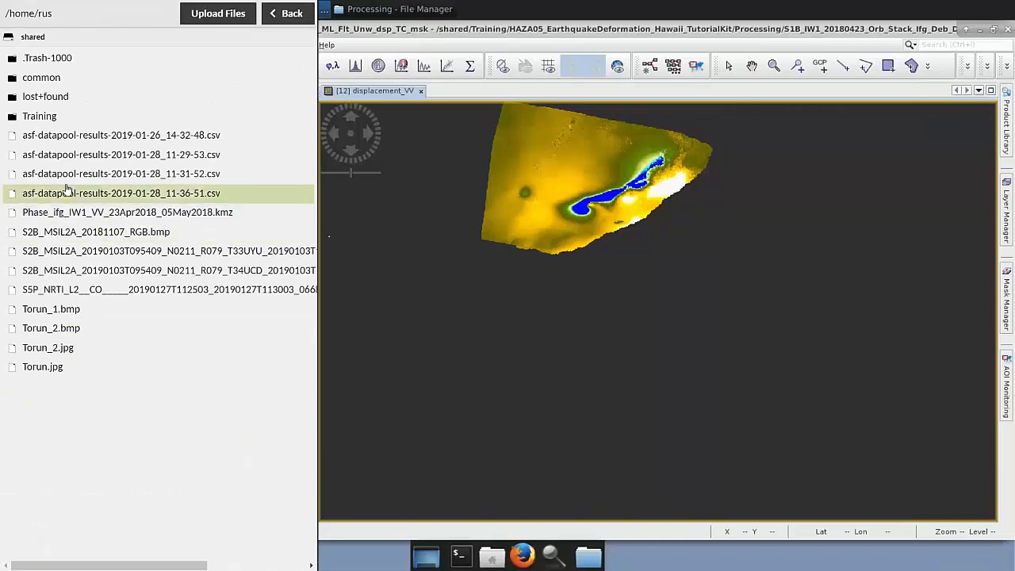
pyautogui.click(48, 117)
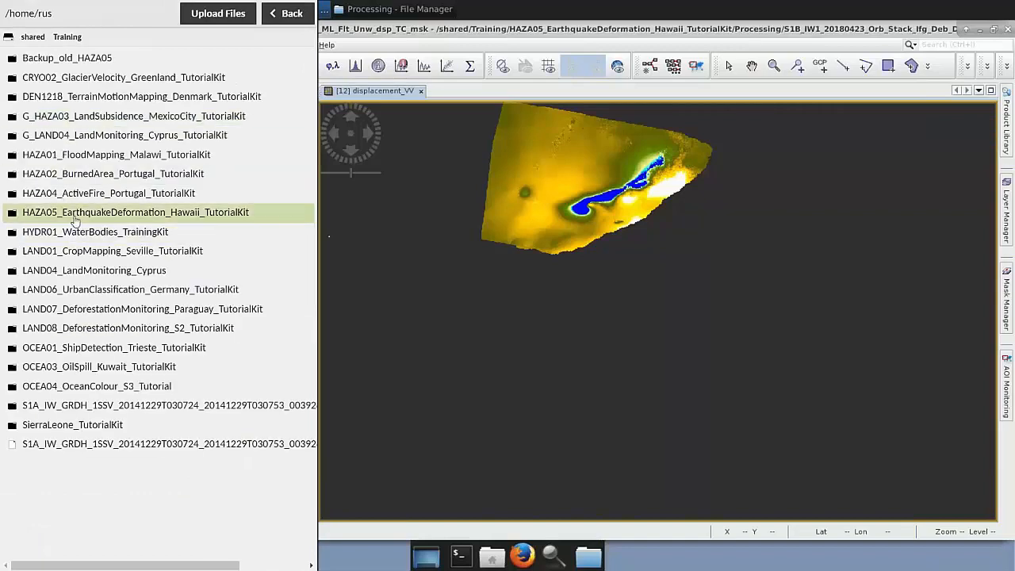
pyautogui.click(75, 213)
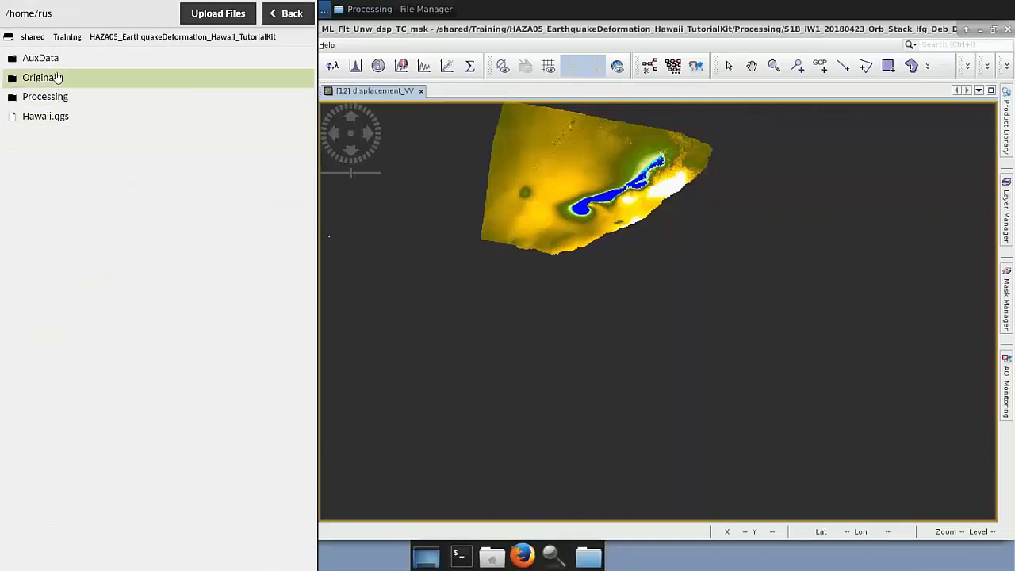
pyautogui.click(58, 104)
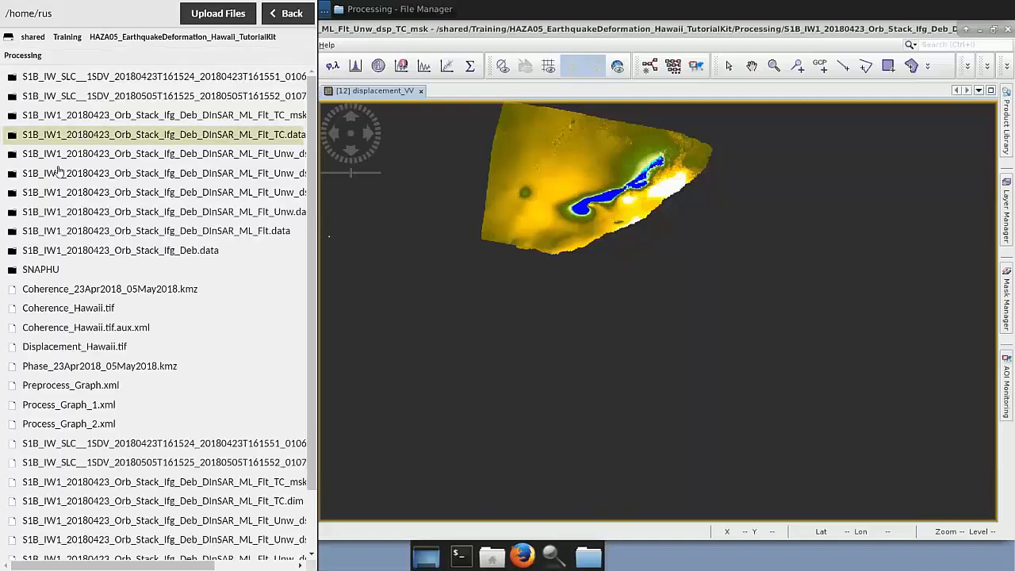
pyautogui.click(73, 313)
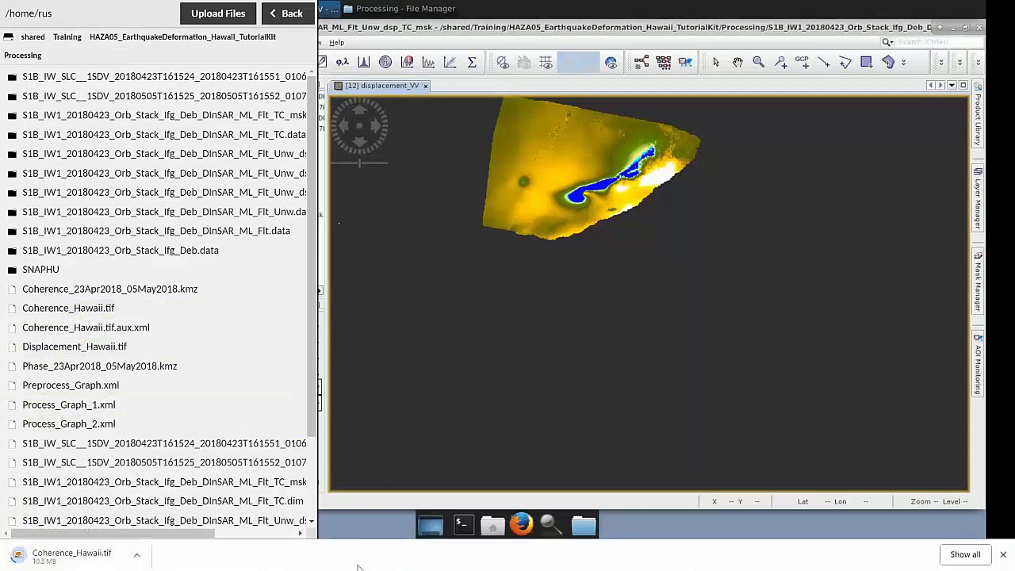
pyautogui.click(1004, 559)
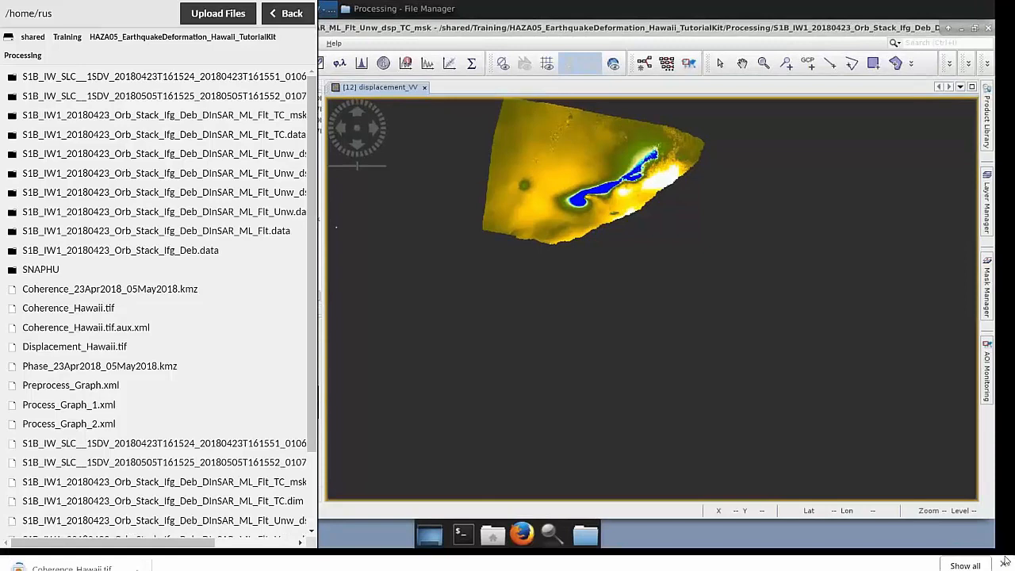
# Browse the local Desktop for files that can be uploaded to the Processing folder, without uploading any.
pyautogui.click(217, 15)
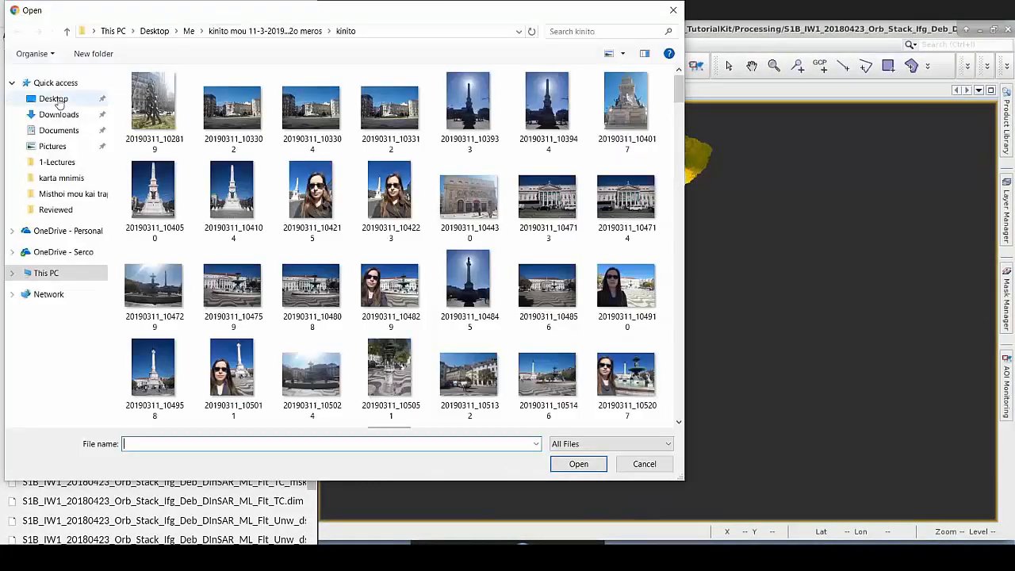
pyautogui.click(54, 98)
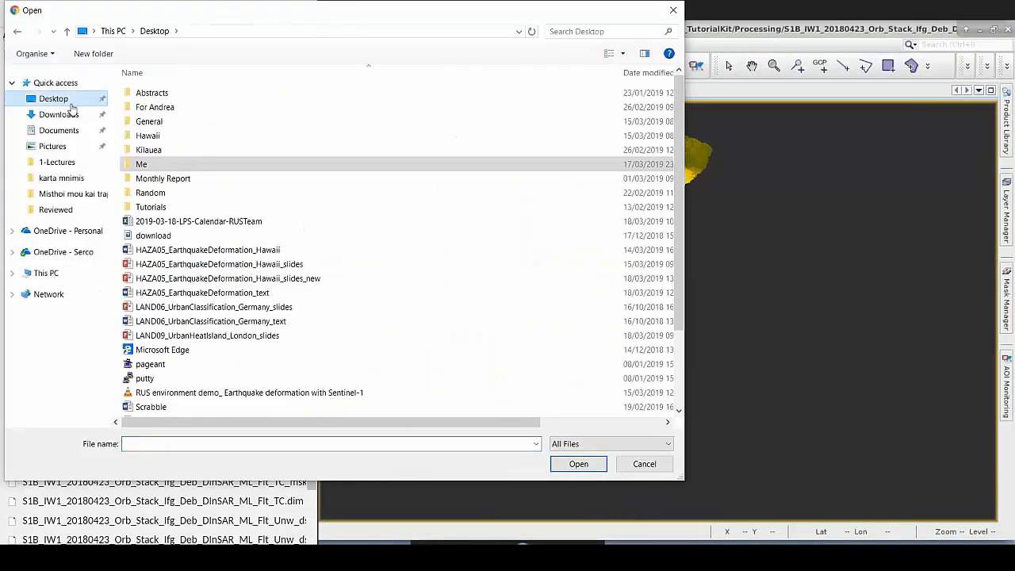
pyautogui.click(676, 12)
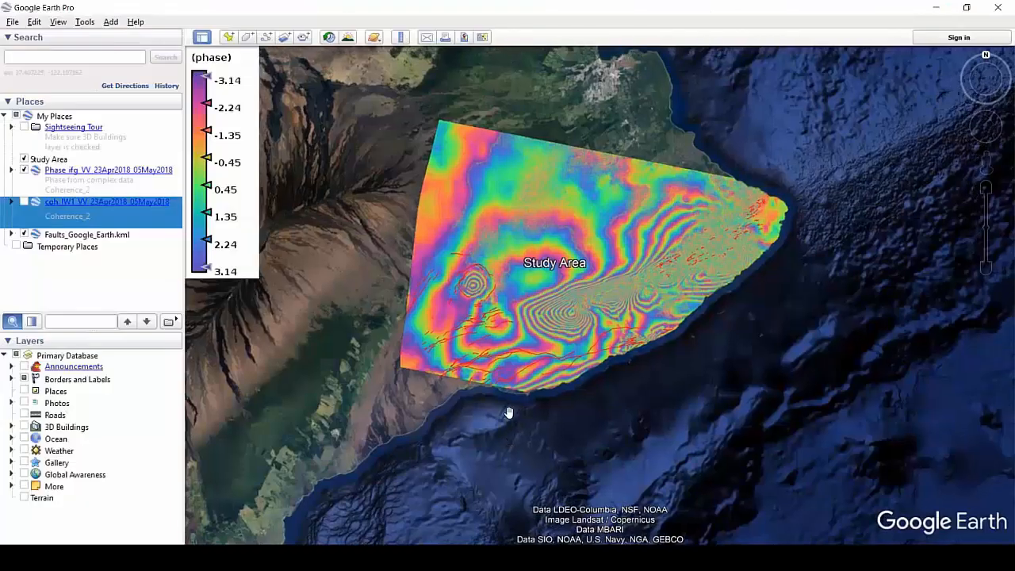
# In Google Earth Pro, hide the Phase_ifg_VV_23Apr2018_05May2018 overlay and show coh_IW1_VV_23Apr2018_05May2018 over the study area.
pyautogui.scroll(3, 510, 413)
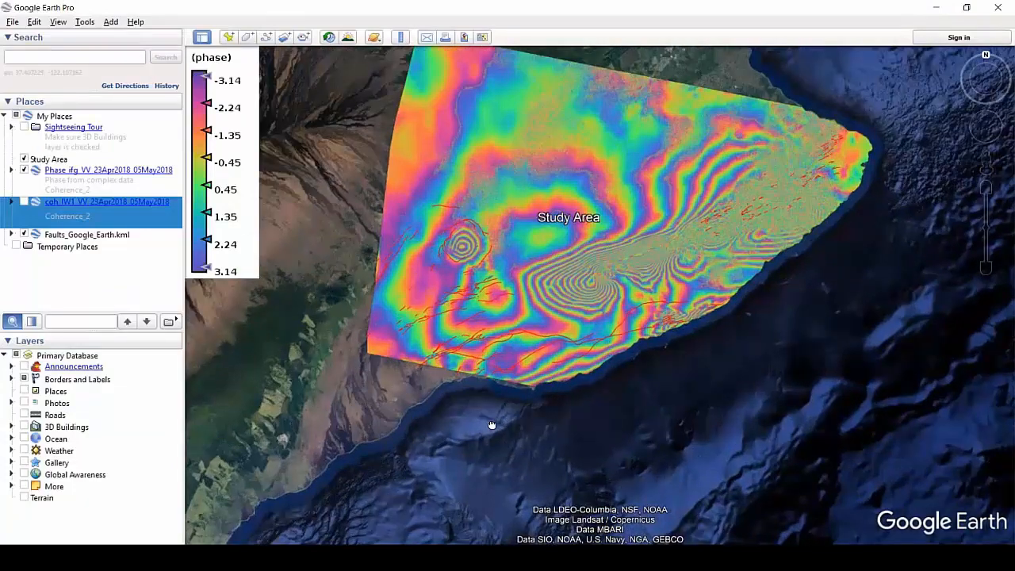
pyautogui.moveTo(491, 426); pyautogui.dragTo(488, 484)
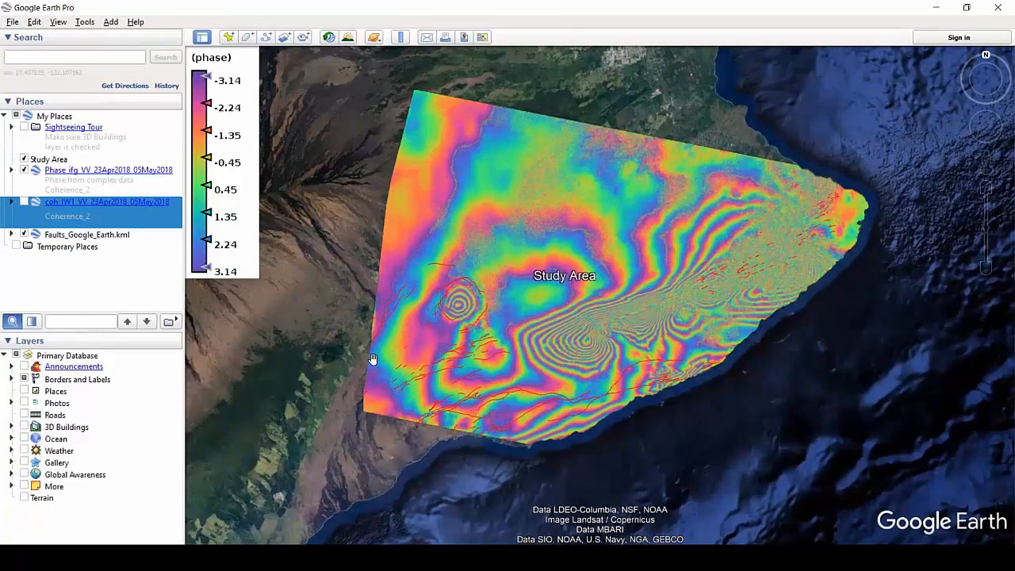
pyautogui.click(24, 170)
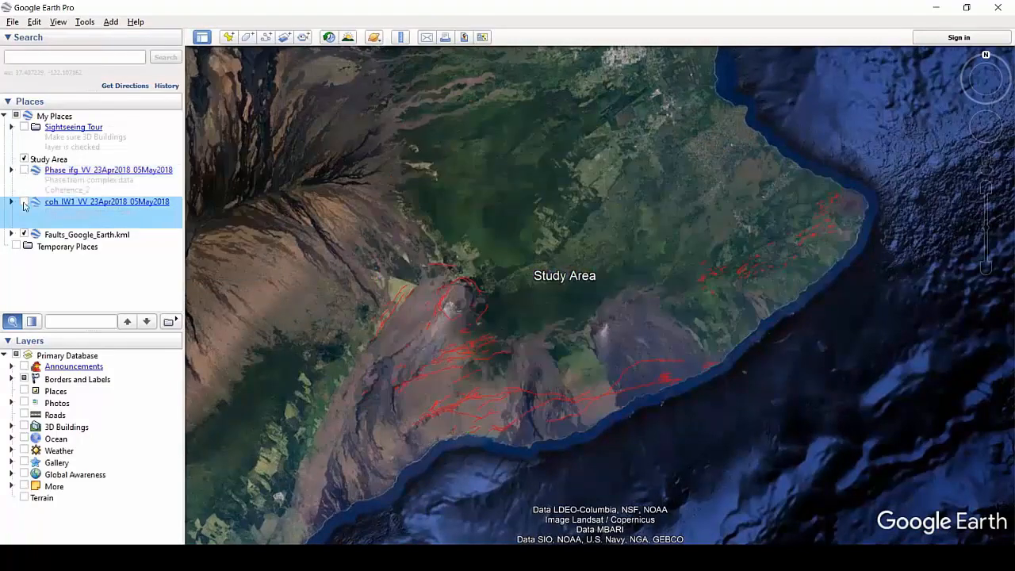
pyautogui.click(24, 202)
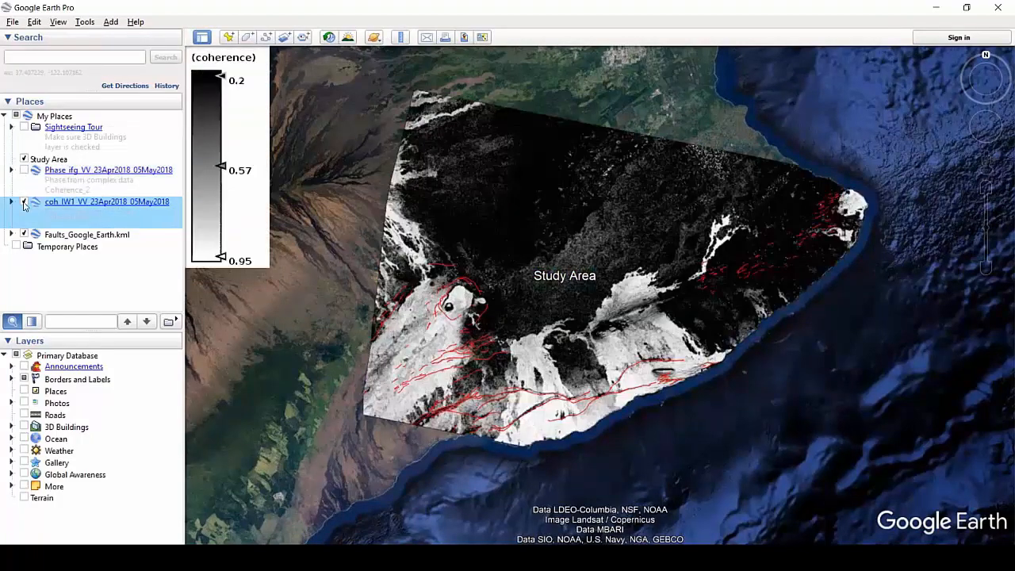
# Toggle the coherence overlay off and on, and reduce its opacity to about two thirds.
pyautogui.click(24, 202)
pyautogui.click(24, 202)
pyautogui.click(31, 321)
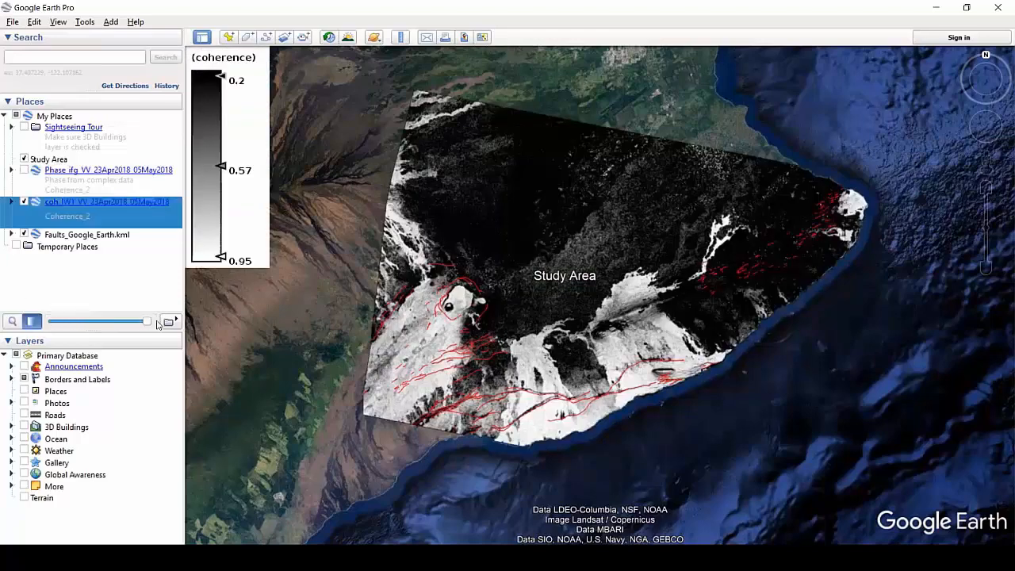
pyautogui.moveTo(148, 323); pyautogui.dragTo(115, 316)
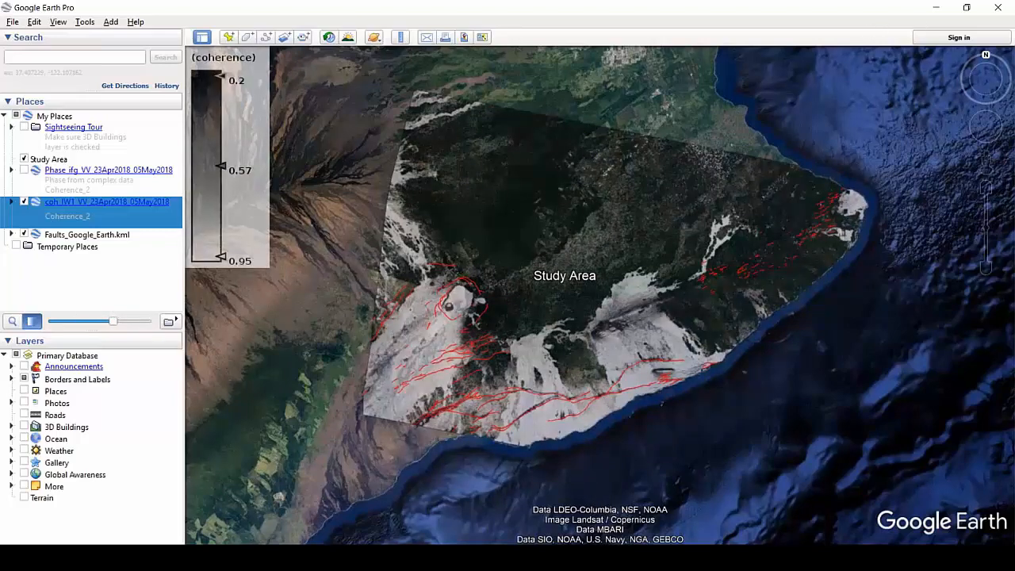
# Switch to the PowerPoint presentation, start the slide show from slide 17 and advance through the first take-home message points.
pyautogui.click(604, 557)
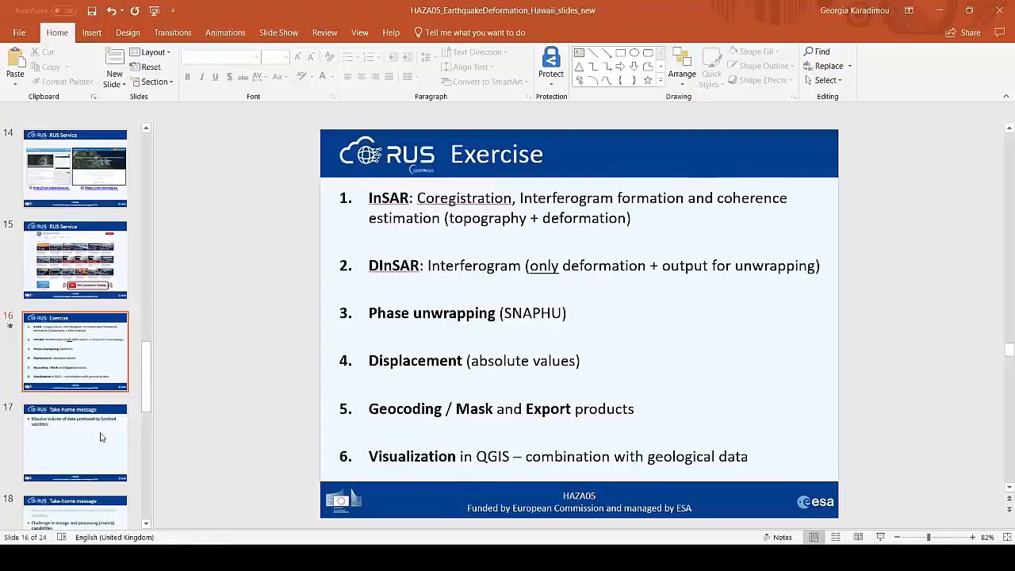
pyautogui.click(93, 438)
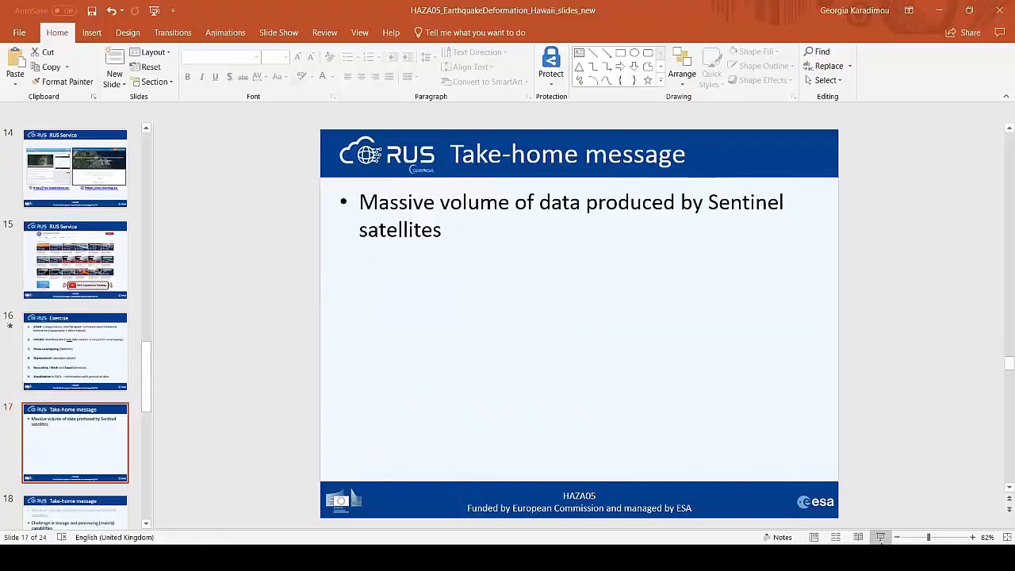
pyautogui.click(881, 537)
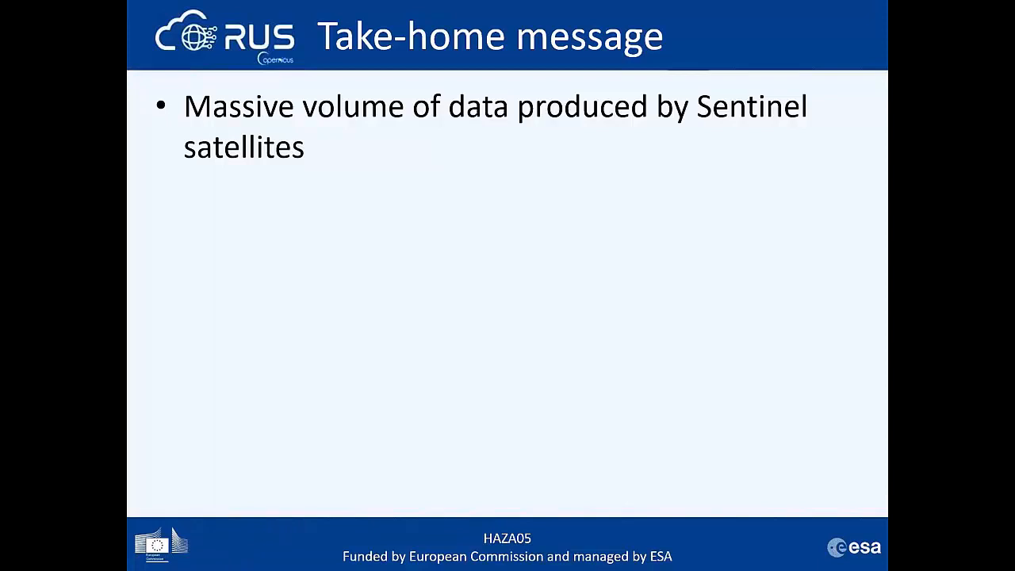
pyautogui.press('Right')
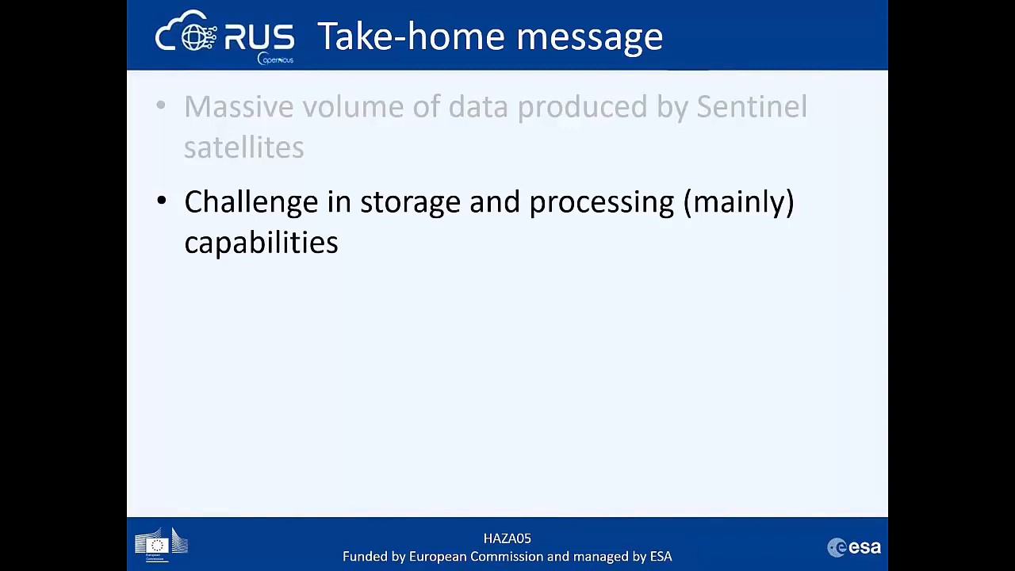
pyautogui.press('Right')
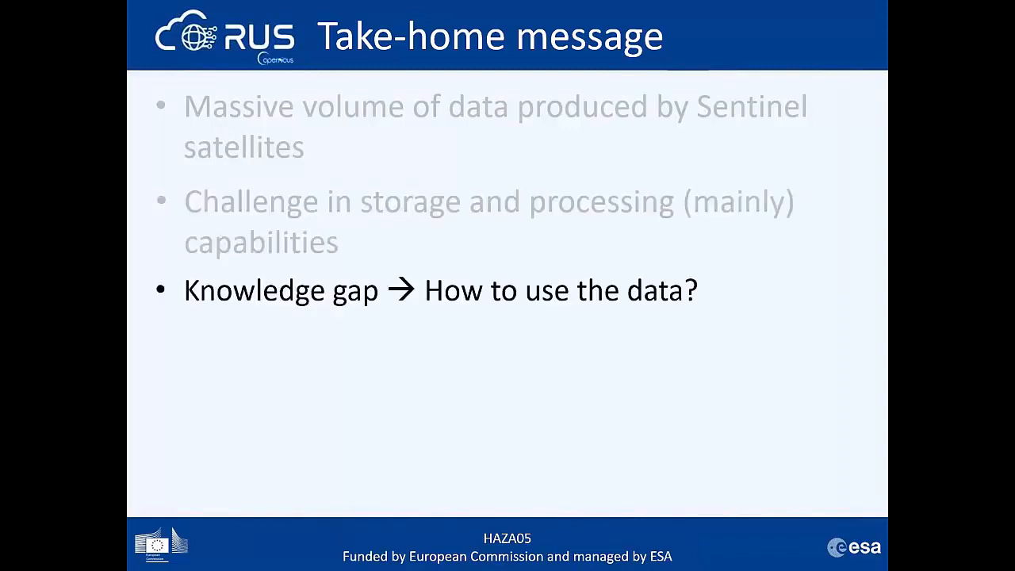